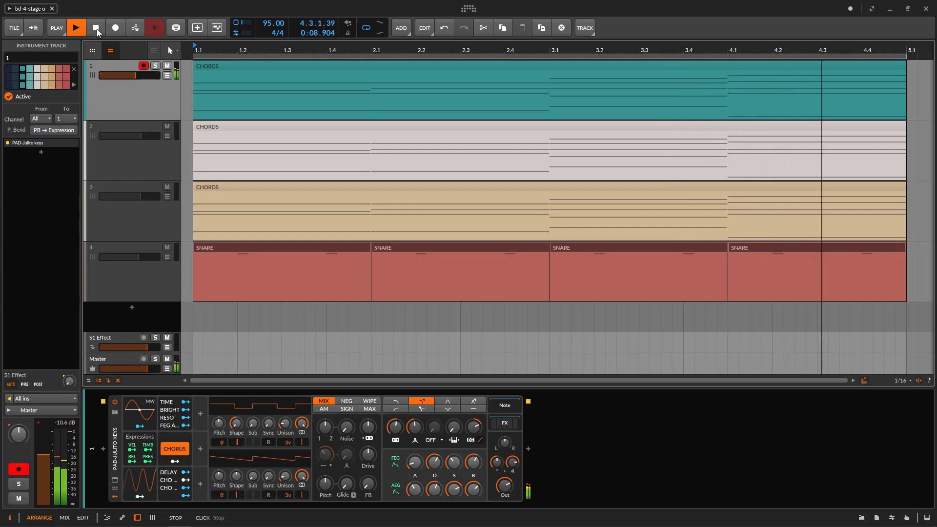
- Stop playback, add a 4-Stage modulator to the PAD-Julito keys device and open its envelope editor
{"action": "left_click", "coordinate": [97, 32]}
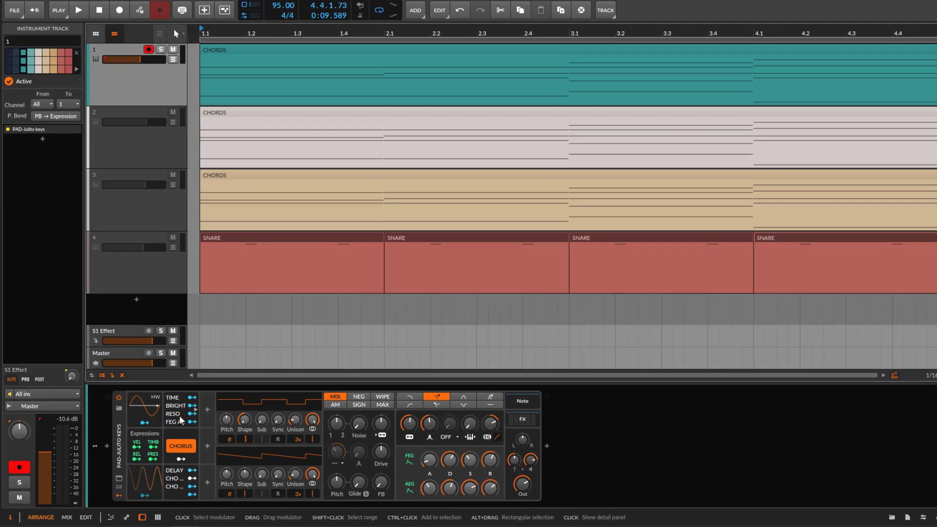
{"action": "left_click", "coordinate": [207, 409]}
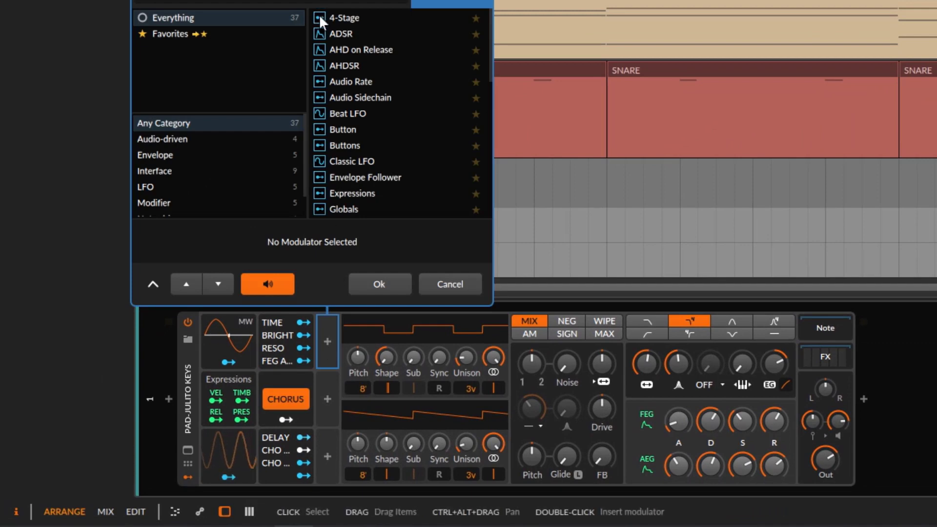
{"action": "left_click", "coordinate": [350, 16]}
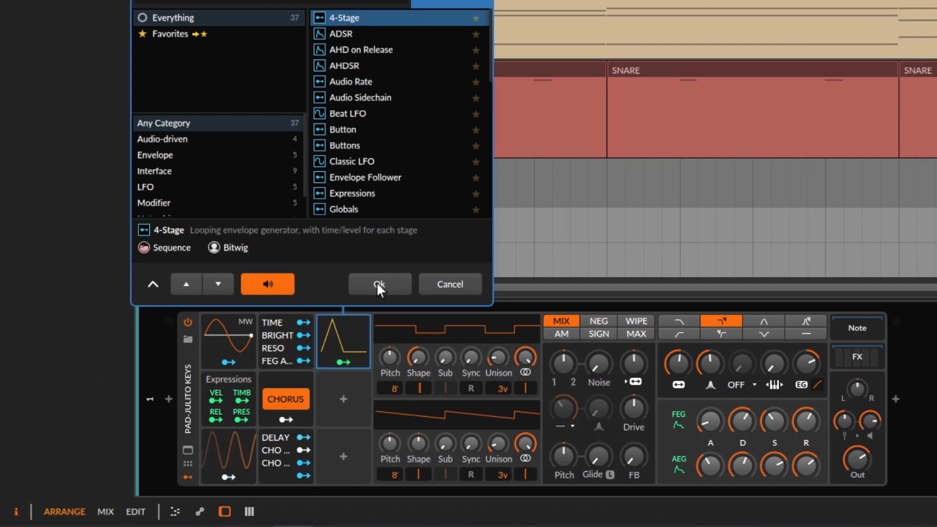
{"action": "left_click", "coordinate": [377, 283]}
{"action": "left_click", "coordinate": [356, 334]}
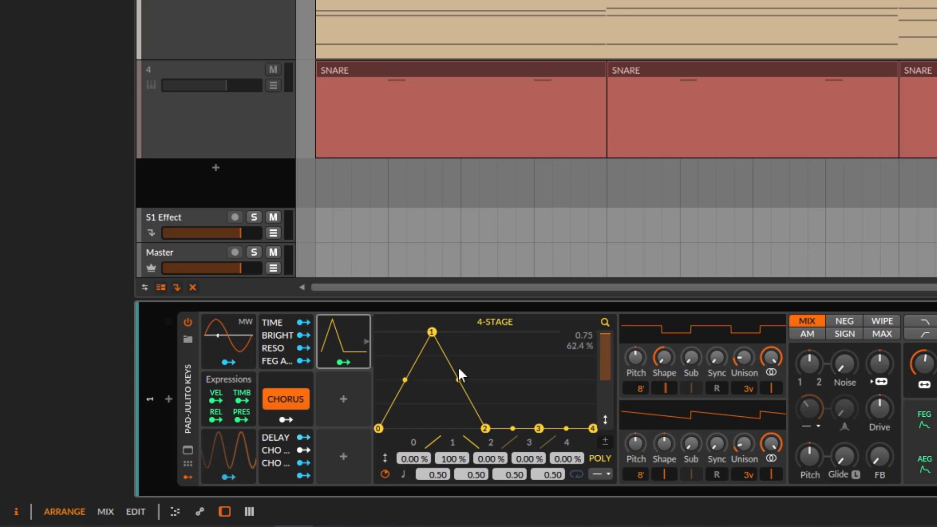
- Shape the envelope with point 1 at 97.7% and time 0.49, and point 2 at 2.26% and time 0.34
{"action": "mouse_move", "coordinate": [432, 332]}
{"action": "left_mouse_down"}
{"action": "mouse_move", "coordinate": [429, 388]}
{"action": "mouse_move", "coordinate": [430, 331]}
{"action": "left_mouse_up"}
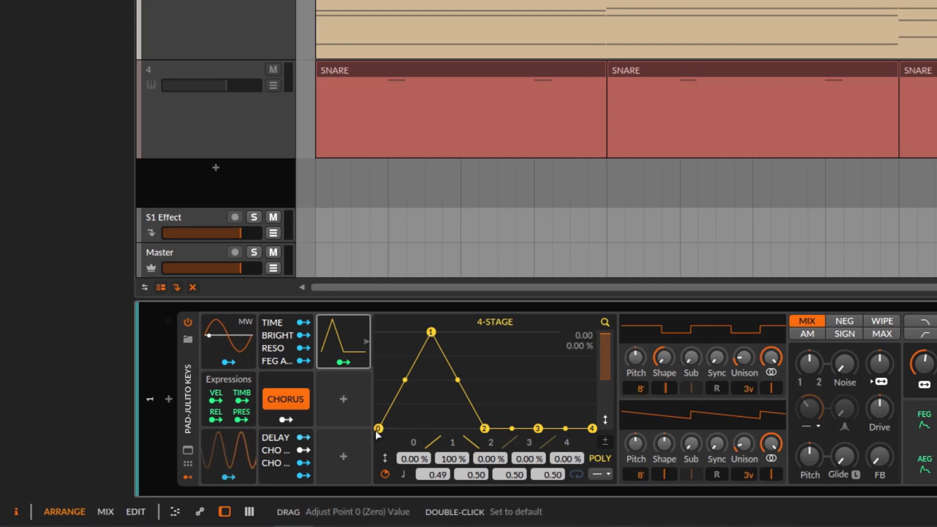
{"action": "left_click_drag", "start_coordinate": [377, 428], "coordinate": [397, 427]}
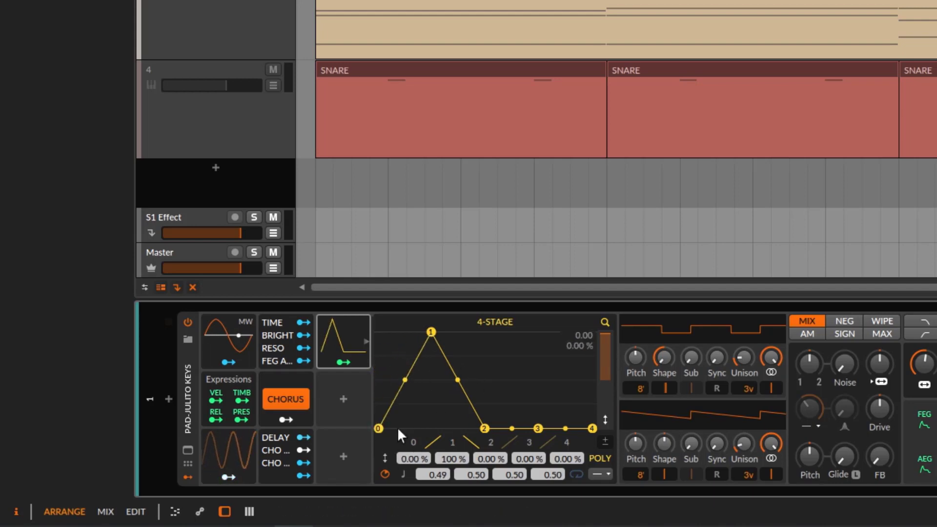
{"action": "left_click_drag", "start_coordinate": [432, 342], "coordinate": [438, 320]}
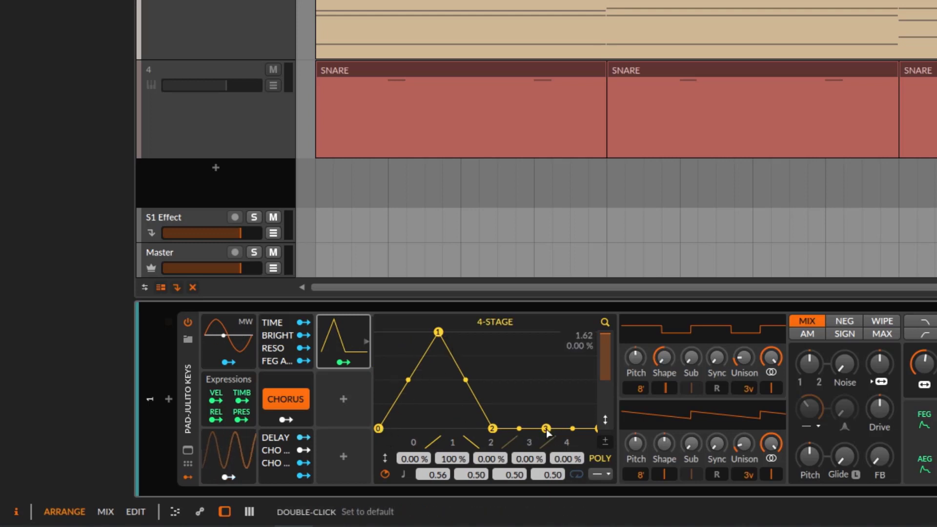
{"action": "left_click_drag", "start_coordinate": [492, 428], "coordinate": [475, 426]}
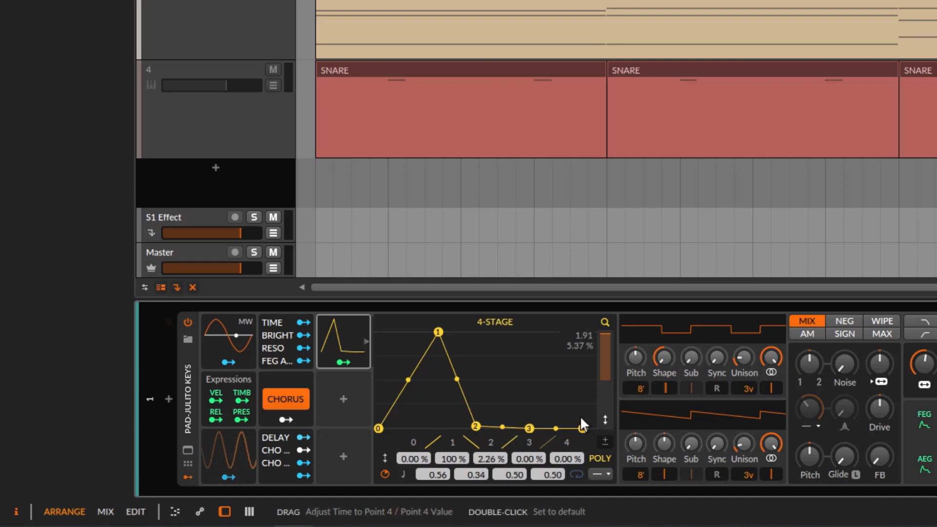
{"action": "left_click_drag", "start_coordinate": [438, 333], "coordinate": [431, 337]}
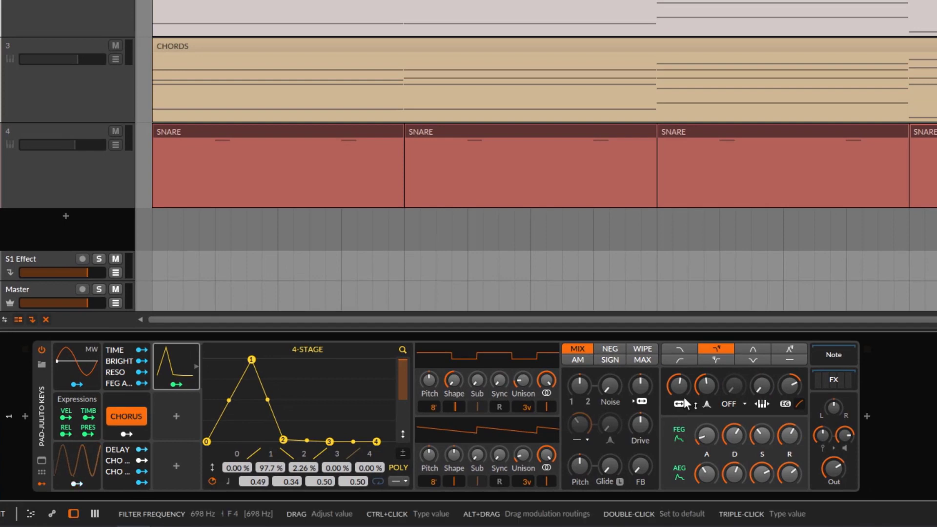
- Lower the synth's filter frequency and play back the chords briefly
{"action": "mouse_move", "coordinate": [684, 398]}
{"action": "left_mouse_down"}
{"action": "mouse_move", "coordinate": [684, 406]}
{"action": "mouse_move", "coordinate": [680, 387]}
{"action": "left_mouse_up"}
{"action": "key", "text": "space"}
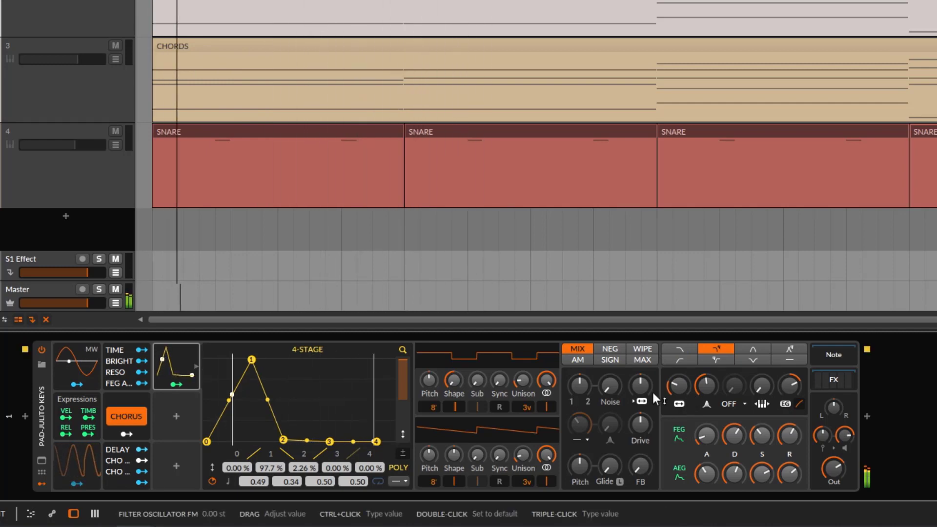
{"action": "key", "text": "space"}
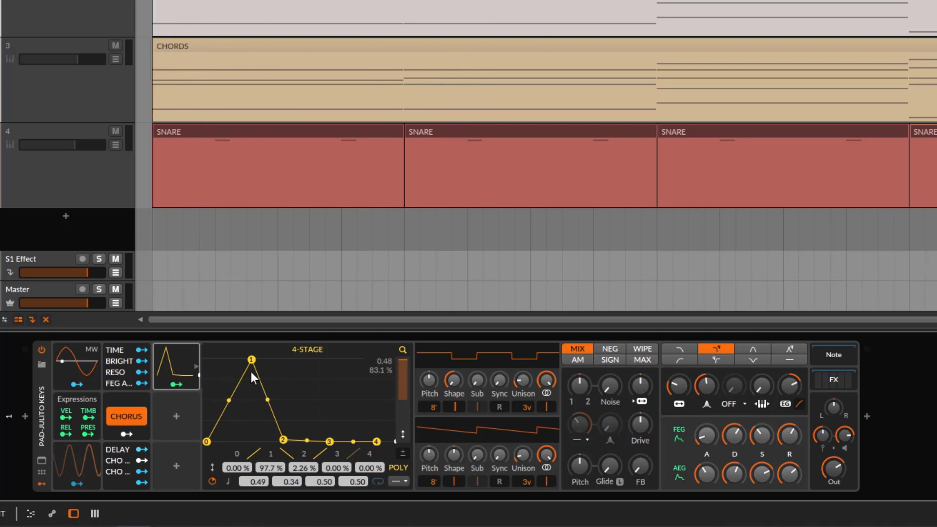
- Set point 1 to 98.5% at 0.42 and point 2 to 0% at 0.36, and map the 4-Stage modulator to the filter frequency
{"action": "left_click_drag", "start_coordinate": [251, 366], "coordinate": [247, 358]}
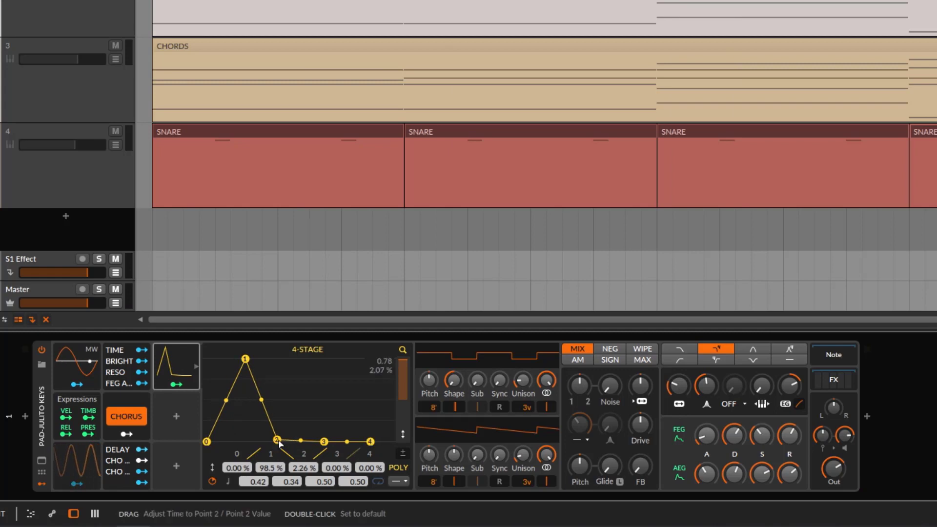
{"action": "left_click_drag", "start_coordinate": [276, 440], "coordinate": [281, 462]}
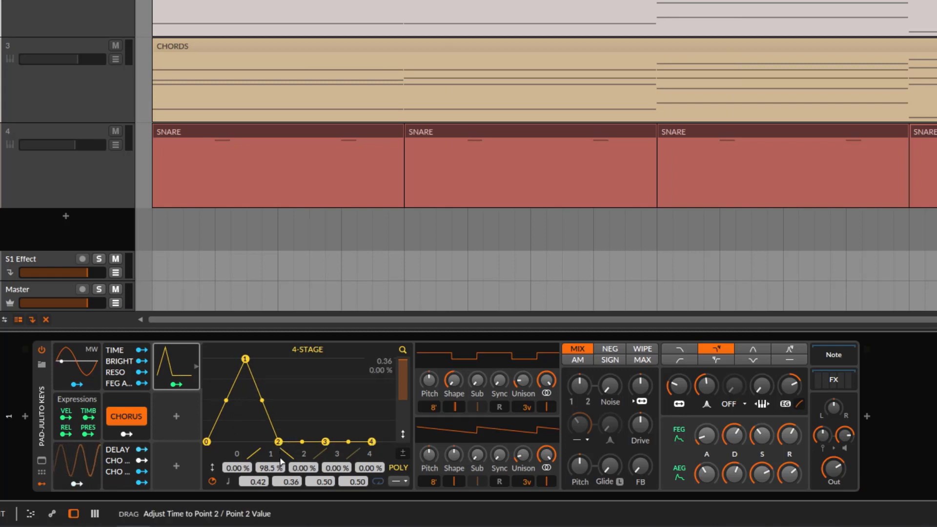
{"action": "left_click", "coordinate": [175, 383]}
{"action": "mouse_move", "coordinate": [678, 391]}
{"action": "left_mouse_down"}
{"action": "mouse_move", "coordinate": [678, 366]}
{"action": "mouse_move", "coordinate": [678, 386]}
{"action": "left_mouse_up"}
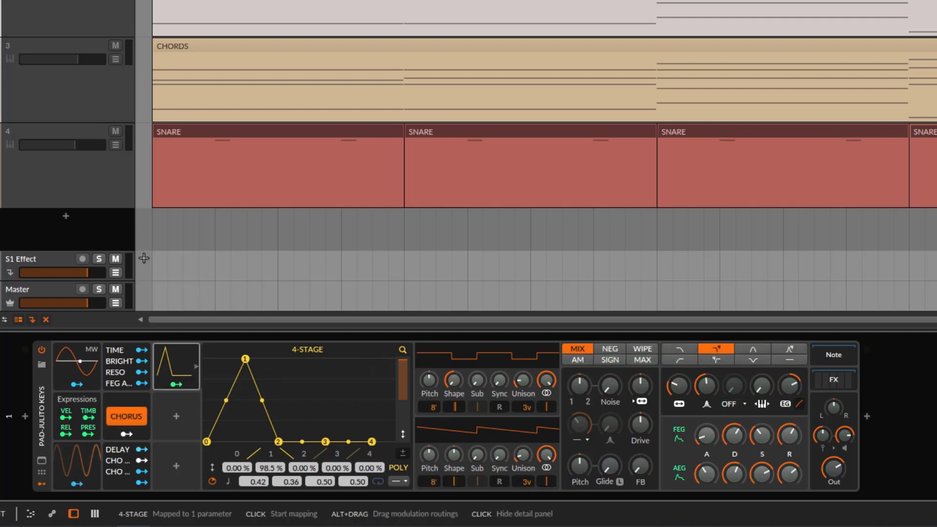
- Audition point 1 at 100% with times 0.00 and 0.83, and move it to 36.8% at 0.33
{"action": "key", "text": "space"}
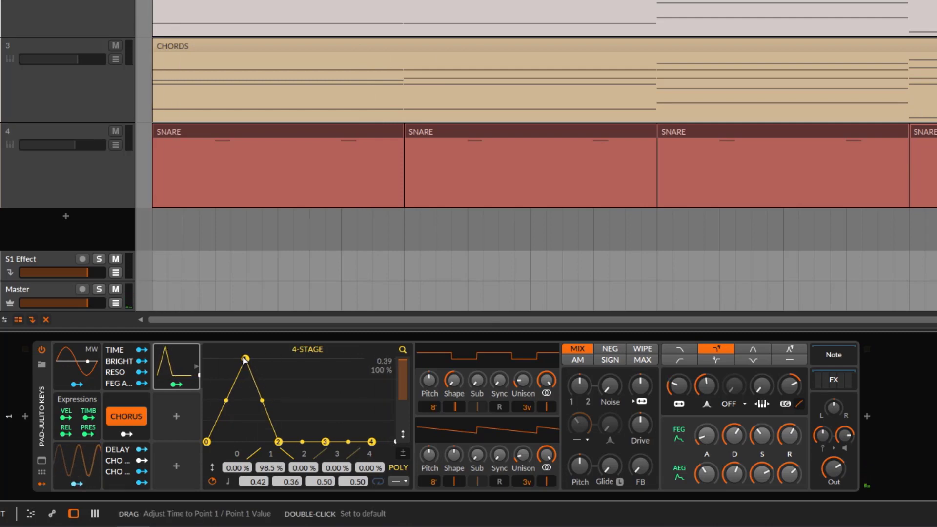
{"action": "left_click_drag", "start_coordinate": [245, 361], "coordinate": [163, 341]}
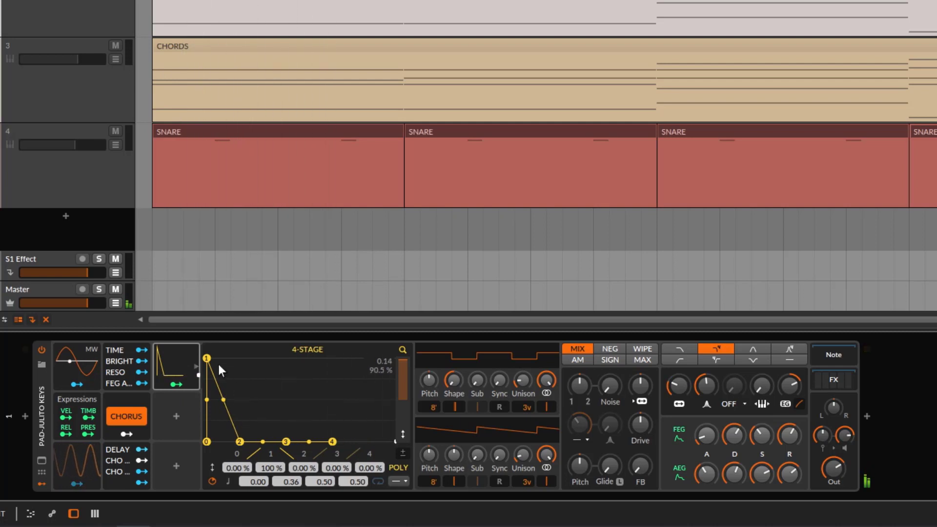
{"action": "left_click_drag", "start_coordinate": [208, 358], "coordinate": [288, 358]}
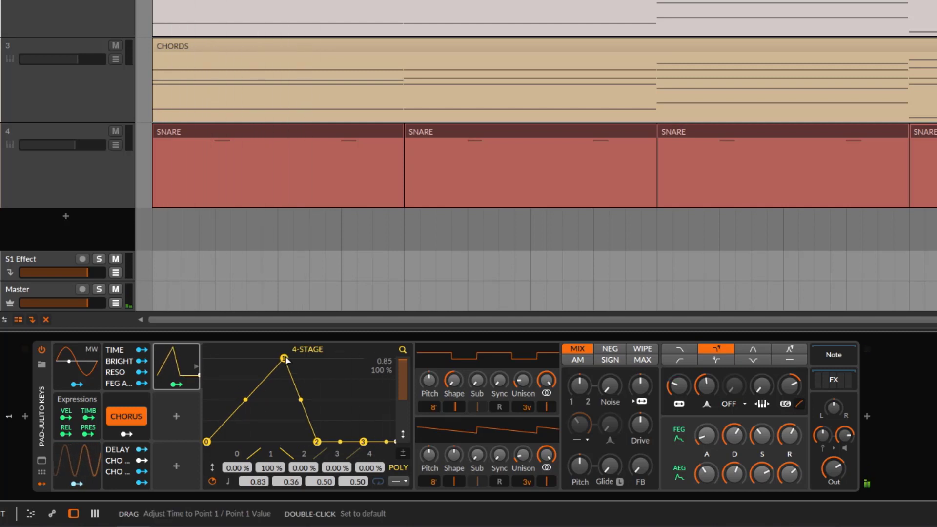
{"action": "left_click_drag", "start_coordinate": [286, 359], "coordinate": [236, 382]}
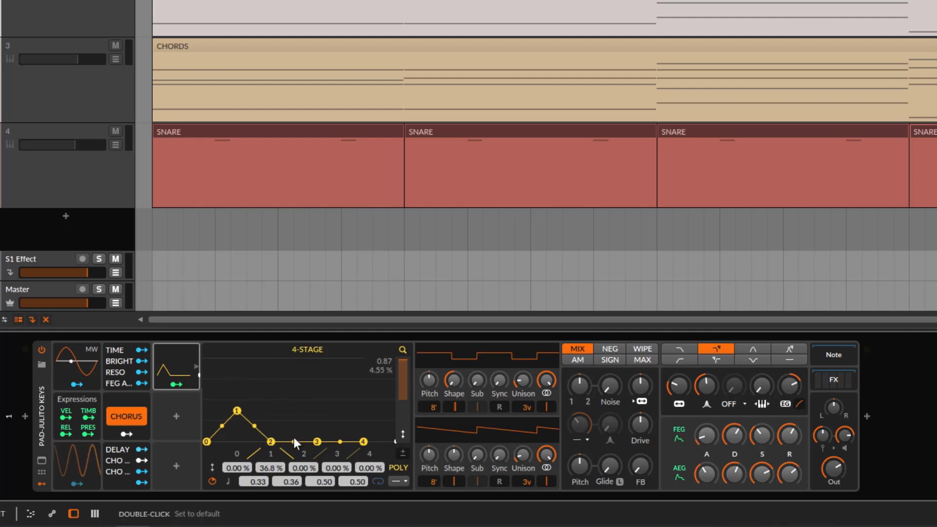
- Raise point 3 to 100%, audition it with a near-zero time, and set its time to 0.30
{"action": "left_click_drag", "start_coordinate": [318, 443], "coordinate": [271, 324]}
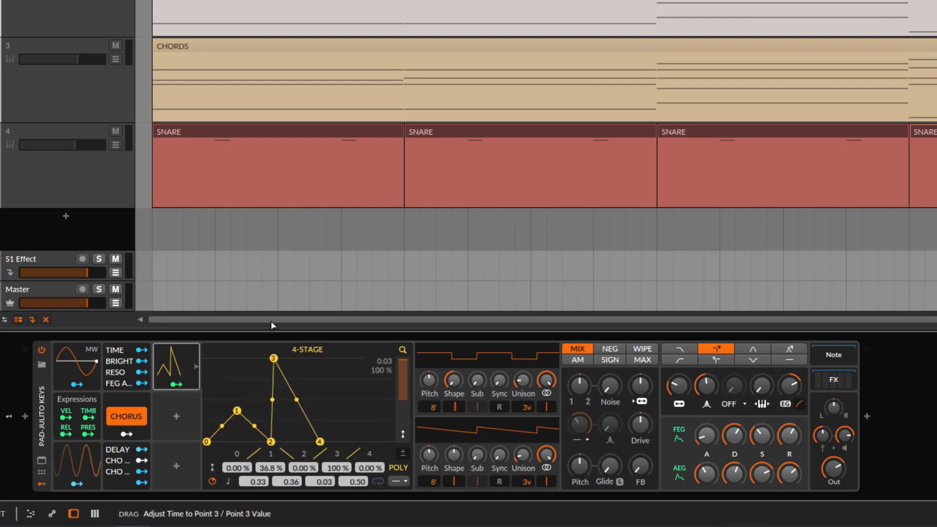
{"action": "key", "text": "space"}
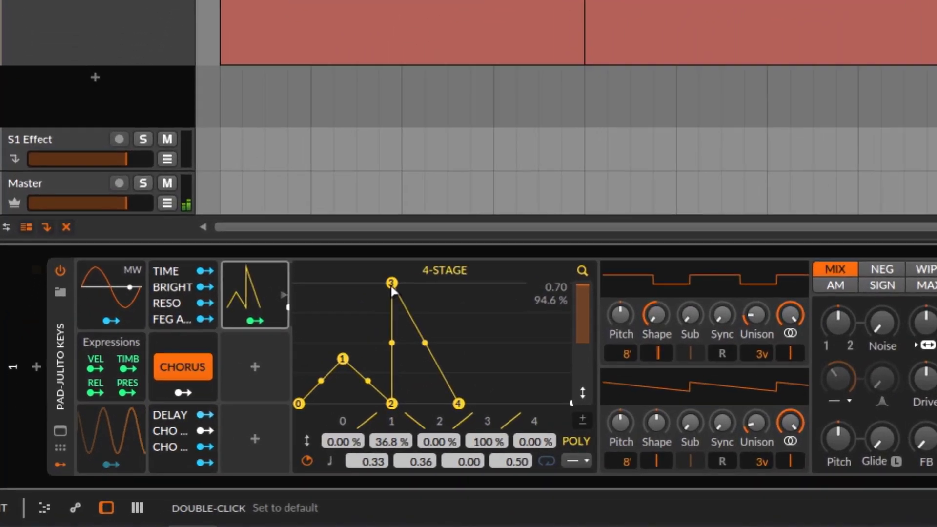
{"action": "left_click_drag", "start_coordinate": [270, 358], "coordinate": [296, 354]}
{"action": "left_click_drag", "start_coordinate": [448, 267], "coordinate": [469, 312]}
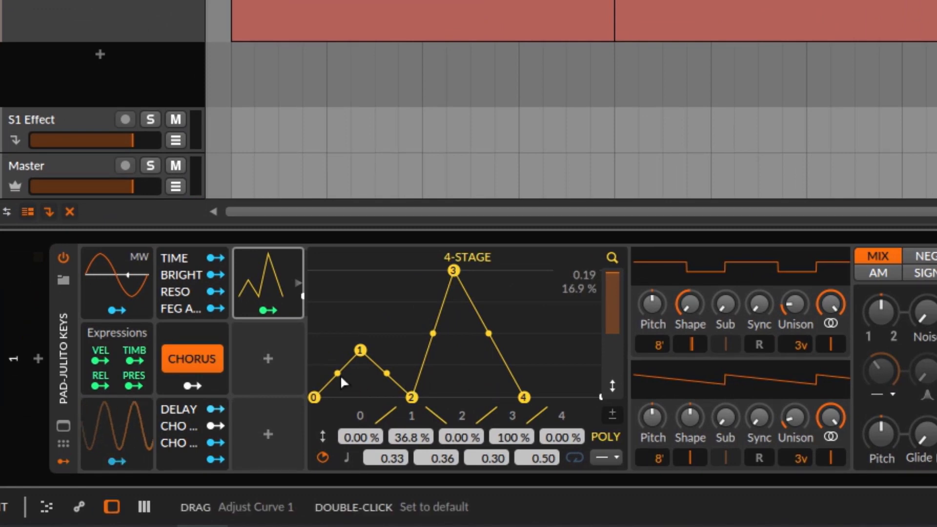
- Bend curve 1 of the envelope downward, audition it, and reset the curve to linear
{"action": "left_click_drag", "start_coordinate": [338, 371], "coordinate": [348, 434]}
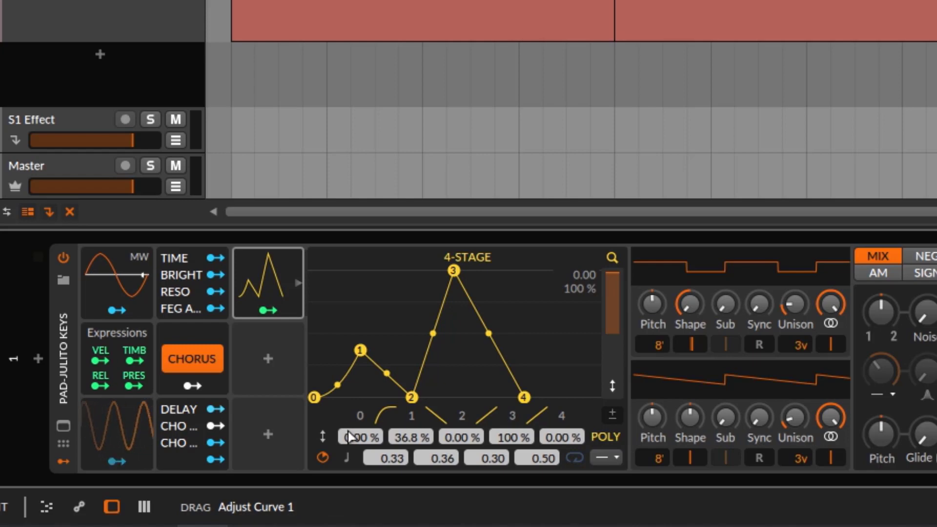
{"action": "key", "text": "space"}
{"action": "key", "text": "space"}
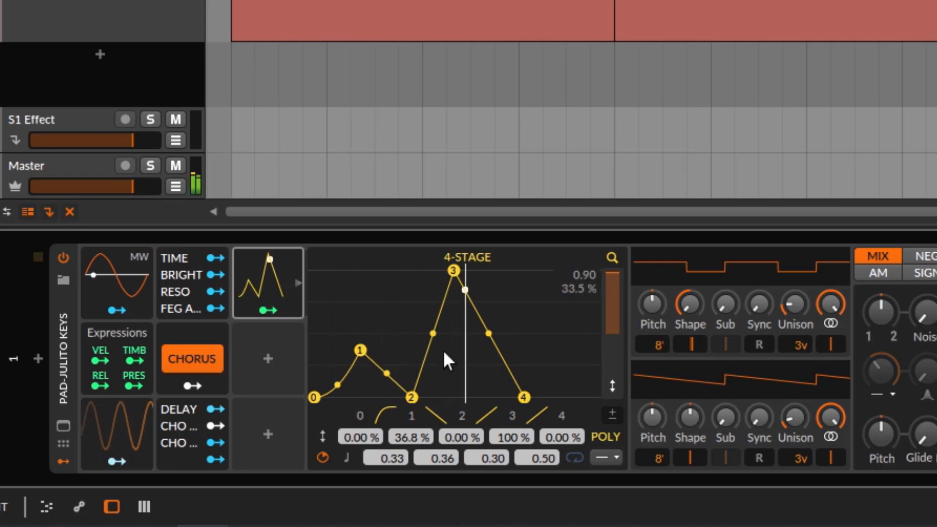
{"action": "double_click", "coordinate": [339, 386]}
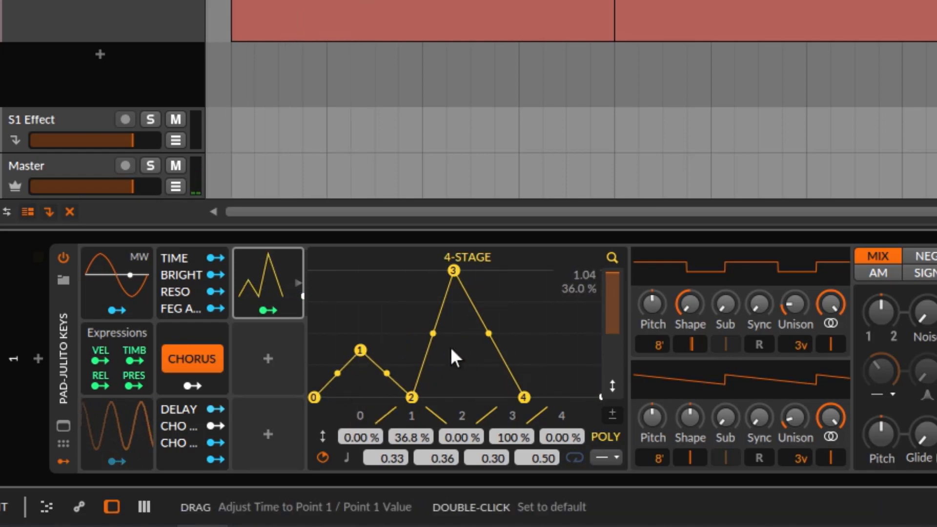
- Set point 1 to 100% at 0.20 and point 2 to 41.4% at 0.59, bend curve 1 downward and audition
{"action": "left_click_drag", "start_coordinate": [357, 359], "coordinate": [342, 205]}
{"action": "left_click_drag", "start_coordinate": [401, 397], "coordinate": [428, 342]}
{"action": "left_click_drag", "start_coordinate": [327, 330], "coordinate": [267, 239]}
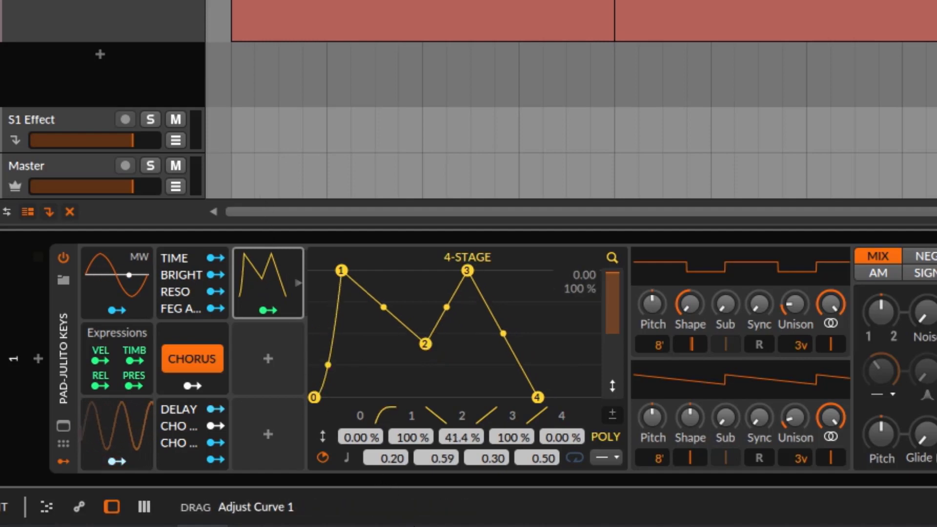
{"action": "key", "text": "space"}
{"action": "key", "text": "space"}
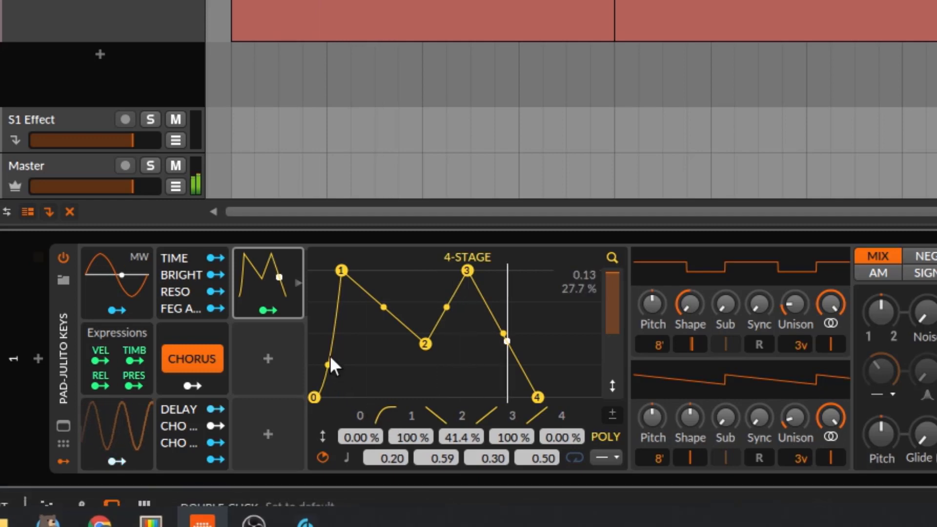
- Bend curve 1 fully upward and play back the chords to hear the faster rise
{"action": "left_click_drag", "start_coordinate": [330, 358], "coordinate": [310, 291]}
{"action": "key", "text": "space"}
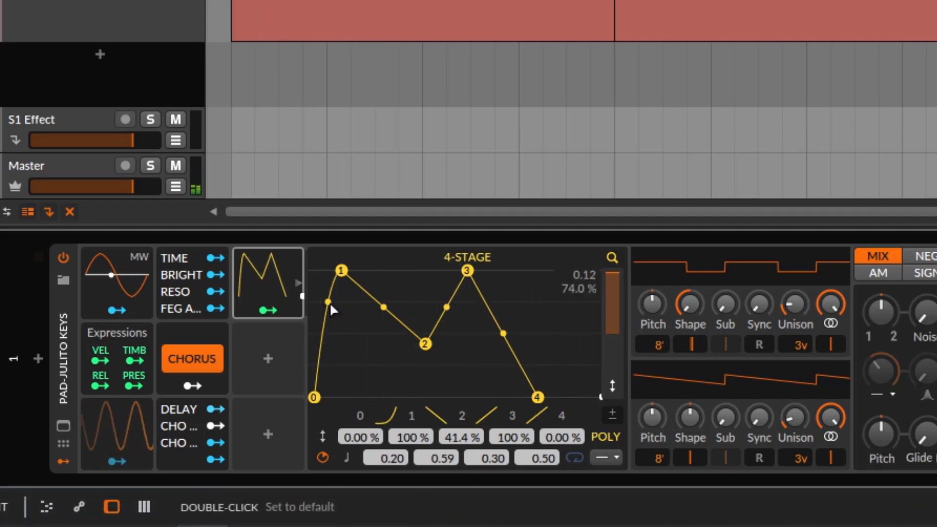
{"action": "left_click_drag", "start_coordinate": [330, 303], "coordinate": [326, 233]}
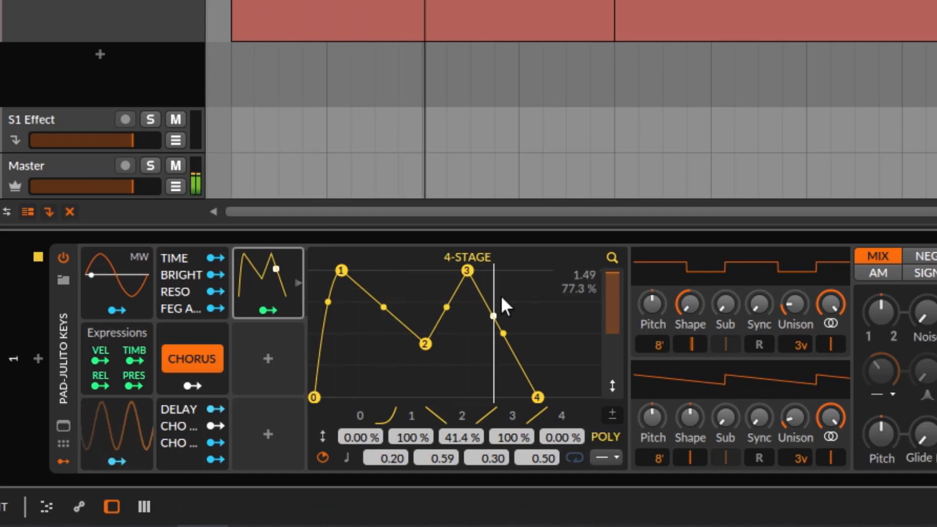
- Bend envelope curves 1, 2 and 3 downward and curve 4 upward
{"action": "left_click_drag", "start_coordinate": [329, 297], "coordinate": [389, 445]}
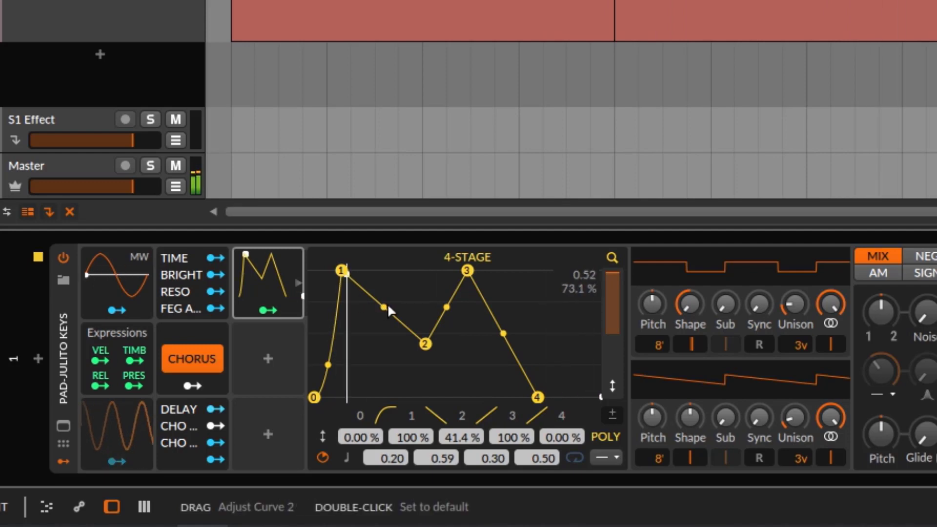
{"action": "left_click_drag", "start_coordinate": [387, 303], "coordinate": [387, 324]}
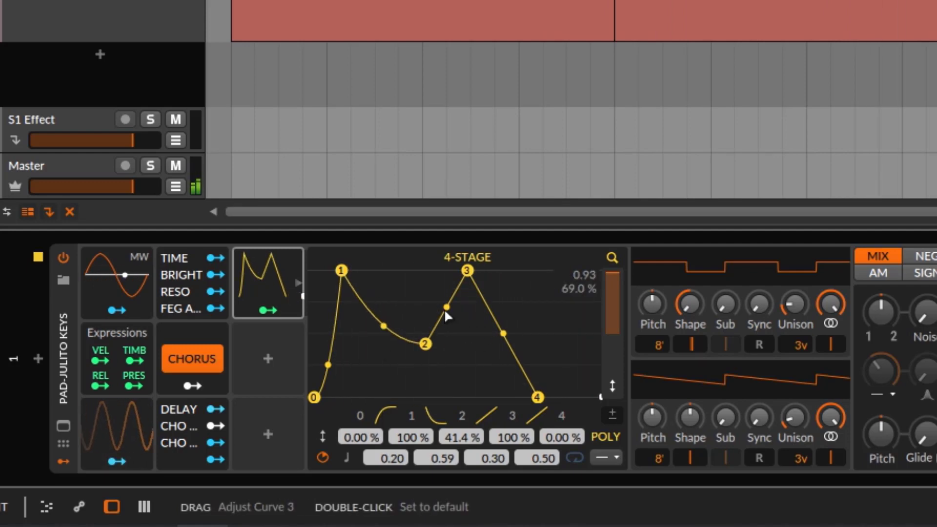
{"action": "left_click_drag", "start_coordinate": [445, 310], "coordinate": [491, 378]}
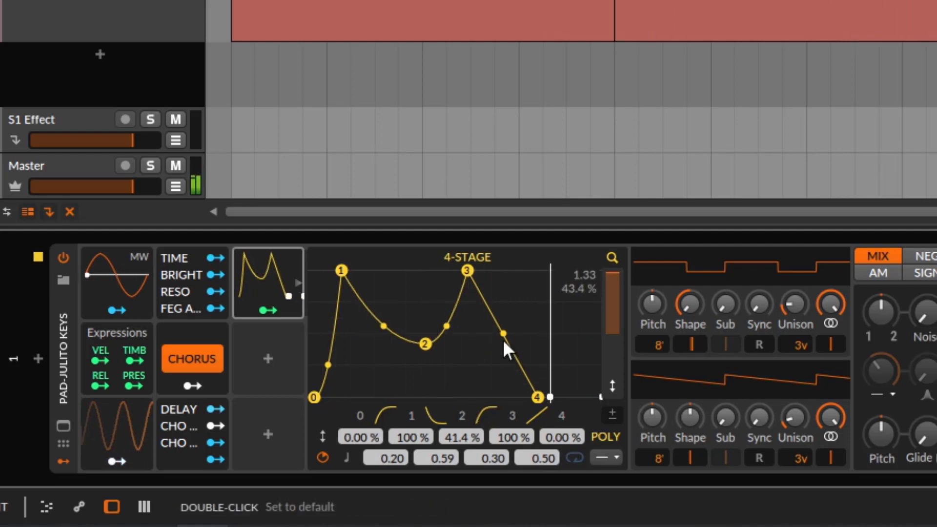
{"action": "left_click_drag", "start_coordinate": [504, 341], "coordinate": [568, 284]}
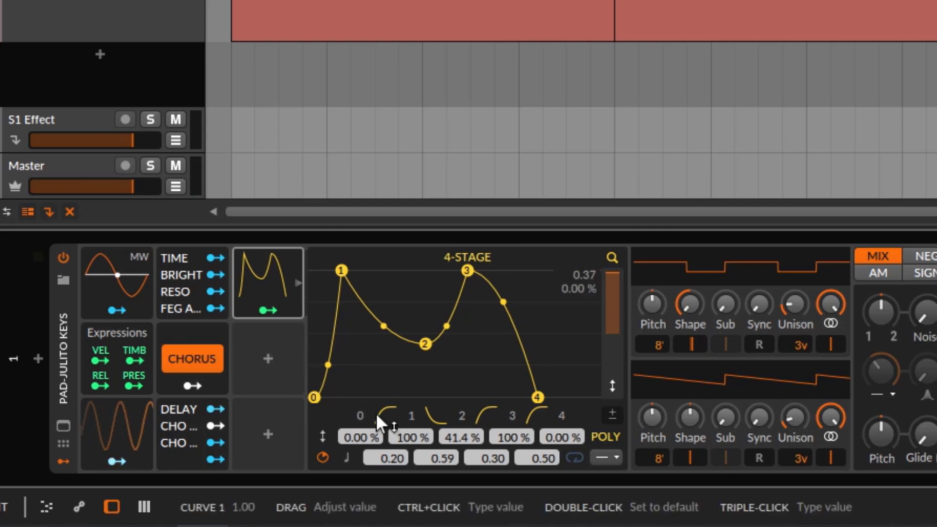
- Reset all four envelope curves to their linear defaults using the curve shape controls below the graph
{"action": "mouse_move", "coordinate": [390, 424]}
{"action": "left_mouse_down"}
{"action": "mouse_move", "coordinate": [390, 446]}
{"action": "mouse_move", "coordinate": [412, 418]}
{"action": "mouse_move", "coordinate": [398, 411]}
{"action": "left_mouse_up"}
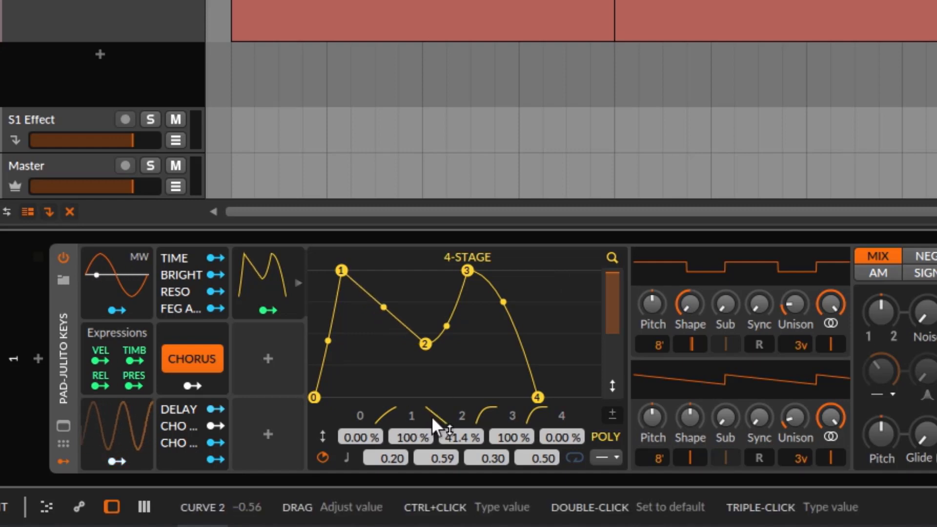
{"action": "double_click", "coordinate": [380, 410]}
{"action": "double_click", "coordinate": [485, 414]}
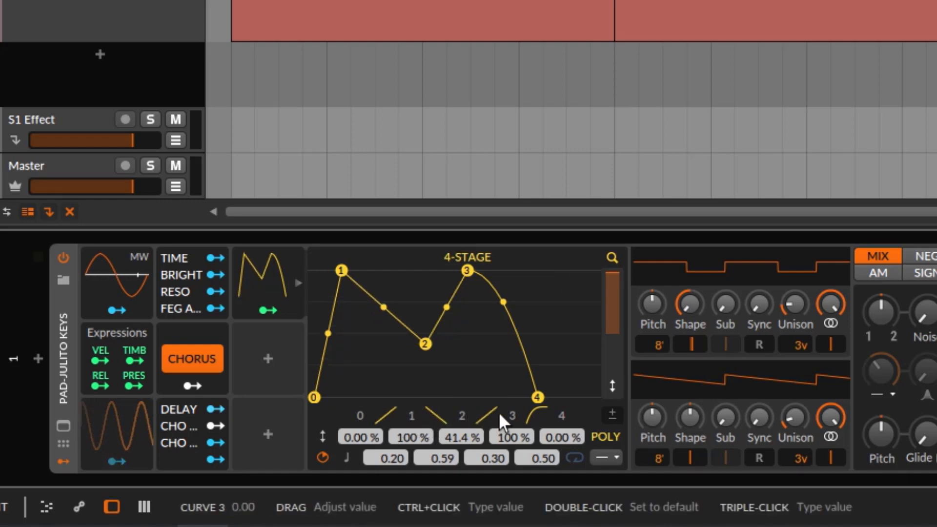
{"action": "double_click", "coordinate": [530, 415]}
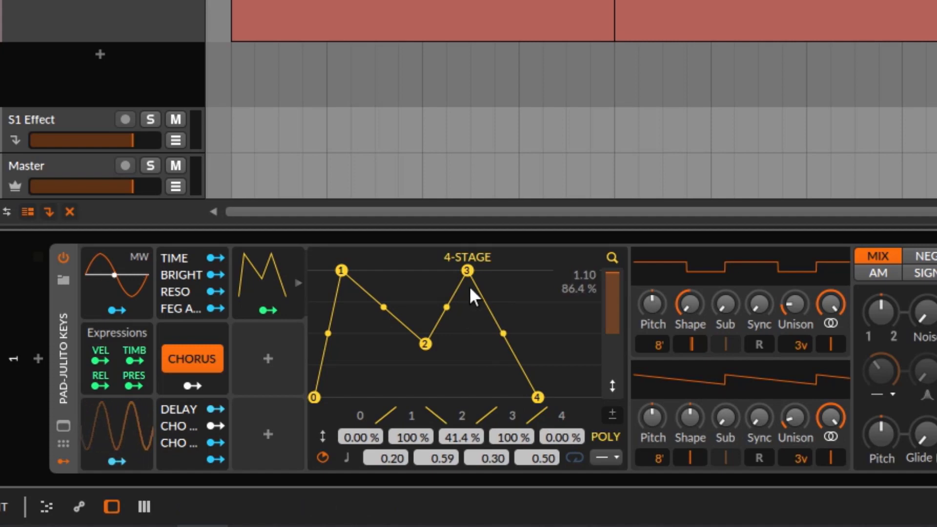
- Lower envelope points 3 and 2 to 0% and set point 1 to 97.7% at 0.36
{"action": "left_click_drag", "start_coordinate": [466, 271], "coordinate": [454, 445]}
{"action": "left_click_drag", "start_coordinate": [424, 342], "coordinate": [421, 401]}
{"action": "left_click_drag", "start_coordinate": [340, 282], "coordinate": [363, 280]}
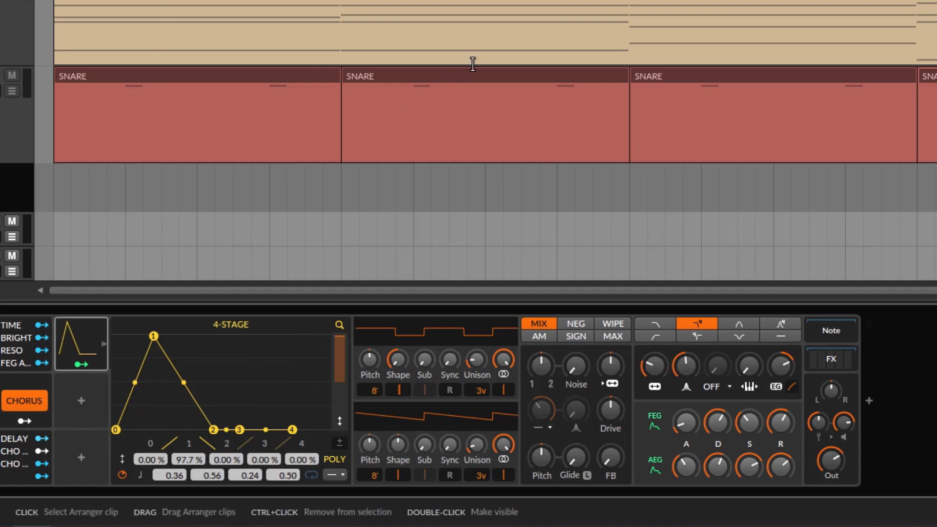
- Raise the filter frequency to 2.64 kHz, set the 4-Stage amount to -100% and play the chords
{"action": "mouse_move", "coordinate": [654, 367]}
{"action": "left_mouse_down"}
{"action": "mouse_move", "coordinate": [655, 339]}
{"action": "mouse_move", "coordinate": [663, 362]}
{"action": "left_mouse_up"}
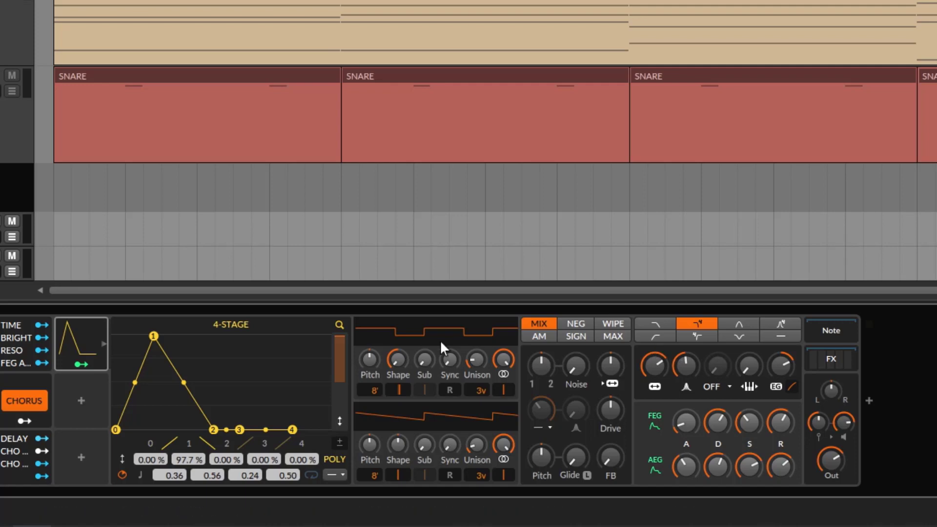
{"action": "key", "text": "space"}
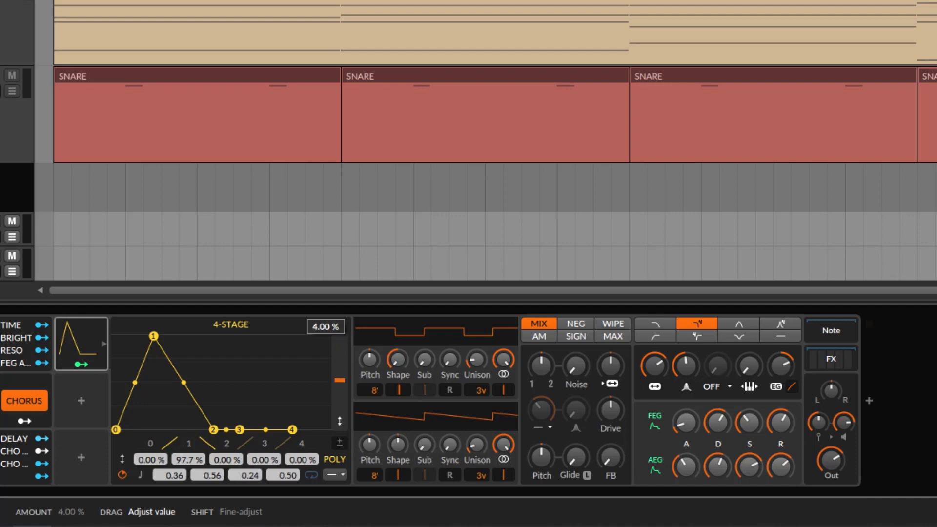
{"action": "left_click_drag", "start_coordinate": [340, 349], "coordinate": [340, 428]}
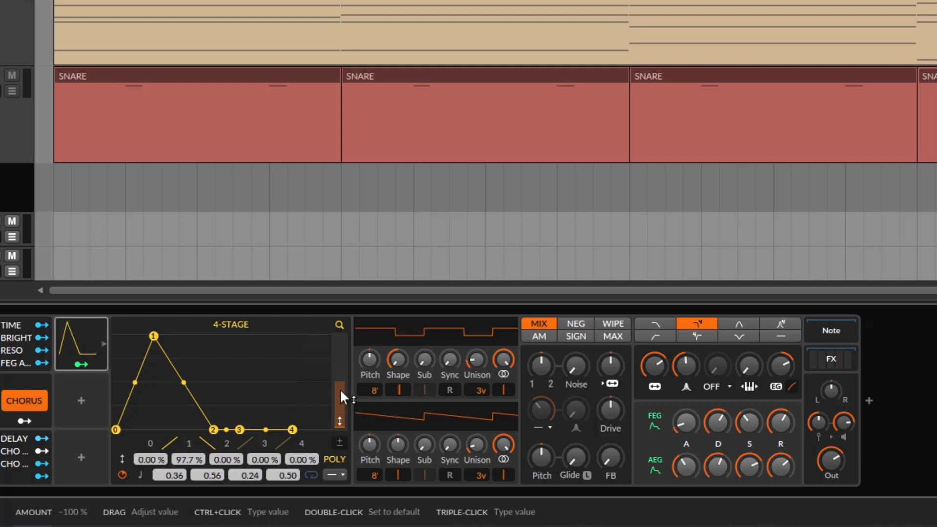
{"action": "key", "text": "space"}
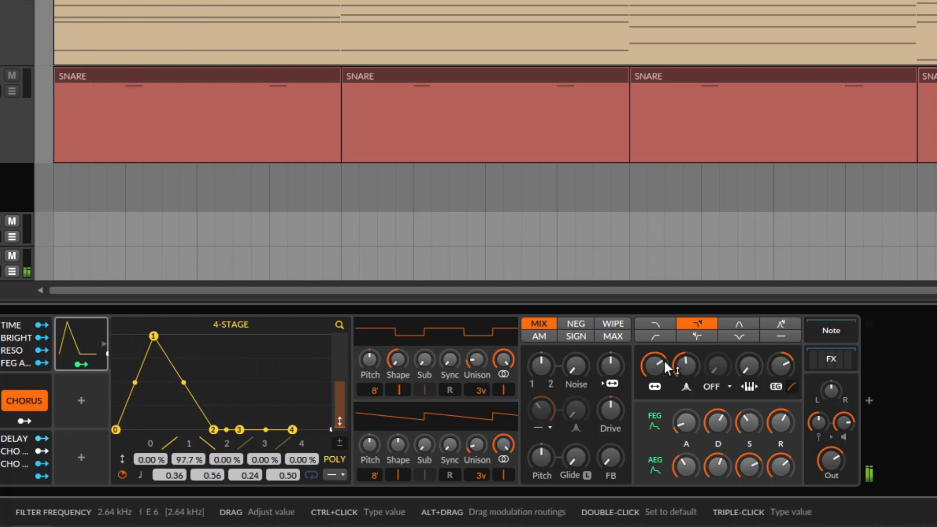
- Lower the filter frequency to 960 Hz and audition the chords with the inverted modulation
{"action": "left_click_drag", "start_coordinate": [663, 359], "coordinate": [663, 387]}
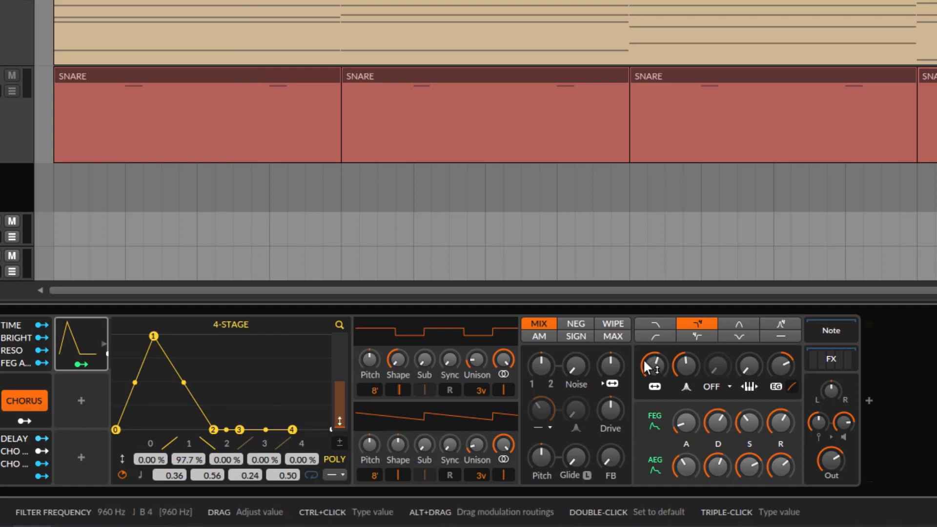
{"action": "key", "text": "space"}
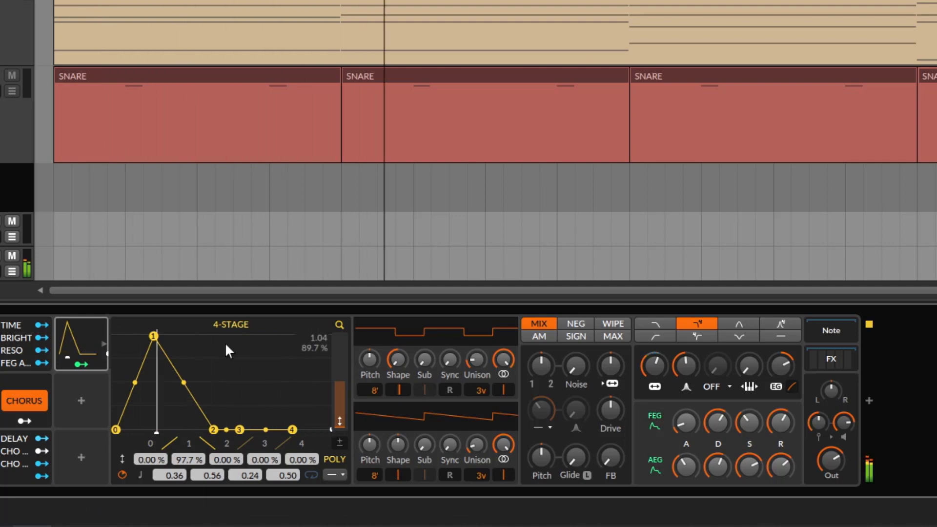
{"action": "key", "text": "space"}
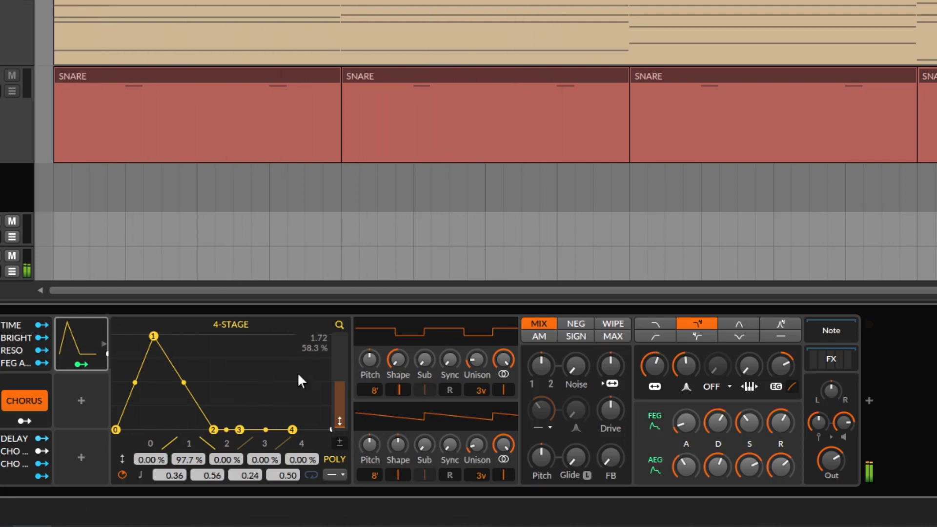
- Set the 4-Stage amount to a positive 46% and lower the filter frequency while playing the chords
{"action": "left_click_drag", "start_coordinate": [341, 426], "coordinate": [341, 339]}
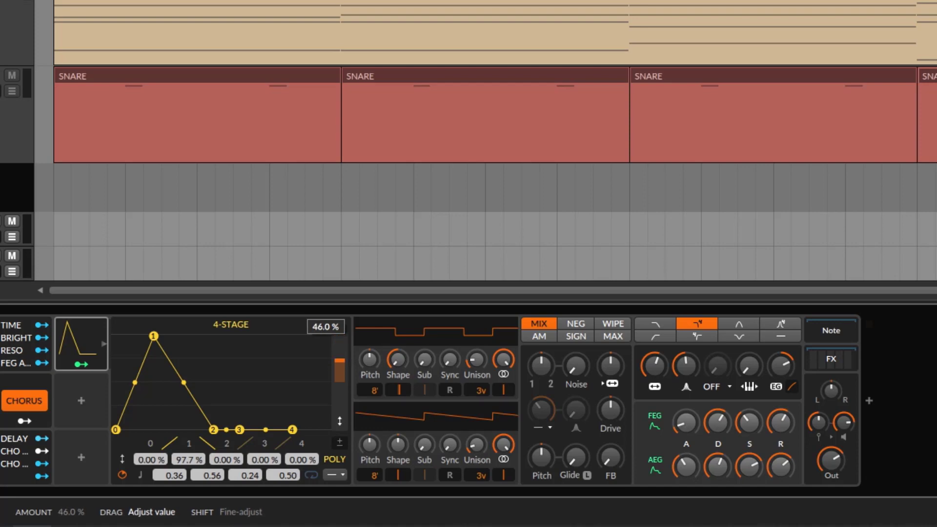
{"action": "left_click_drag", "start_coordinate": [341, 384], "coordinate": [342, 385]}
{"action": "key", "text": "space"}
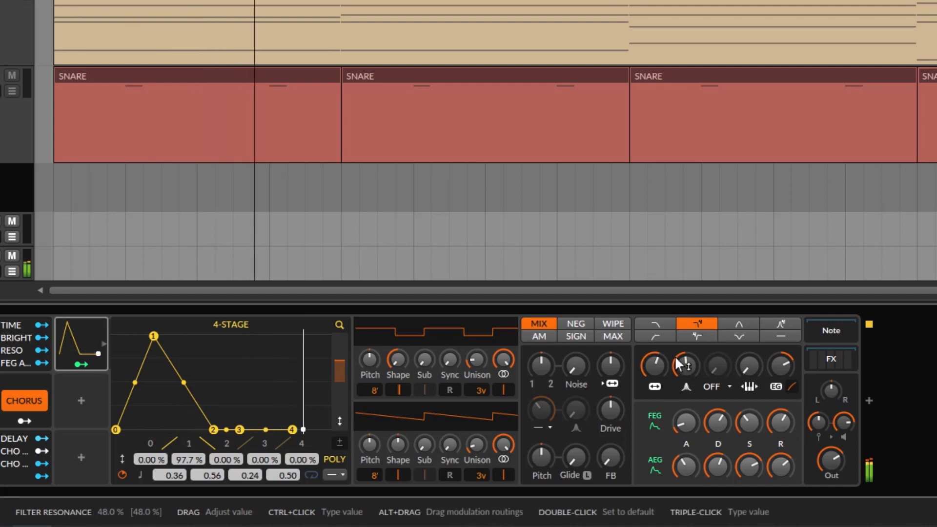
{"action": "left_click_drag", "start_coordinate": [654, 365], "coordinate": [655, 385]}
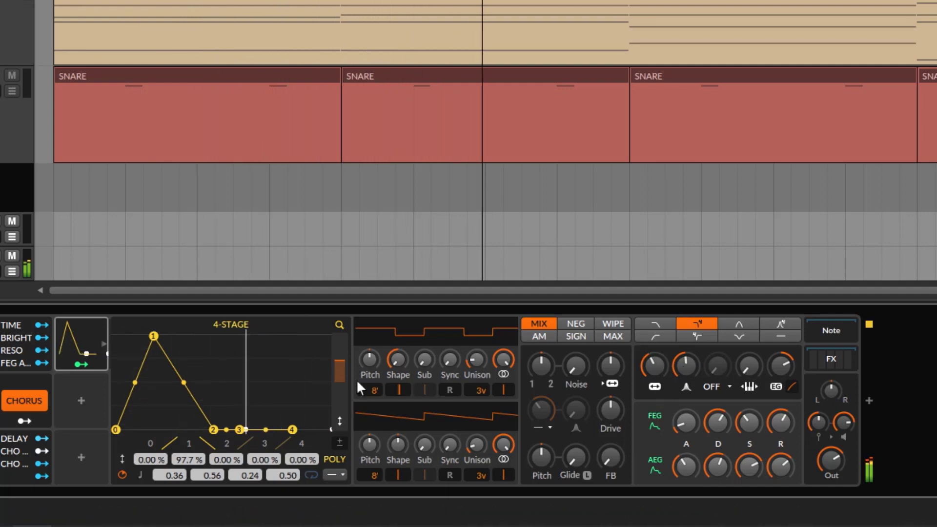
- Reduce the 4-Stage amount to 16% during playback, stop, and restore the amount to its full positive value
{"action": "mouse_move", "coordinate": [341, 374]}
{"action": "left_mouse_down"}
{"action": "mouse_move", "coordinate": [341, 337]}
{"action": "mouse_move", "coordinate": [341, 374]}
{"action": "left_mouse_up"}
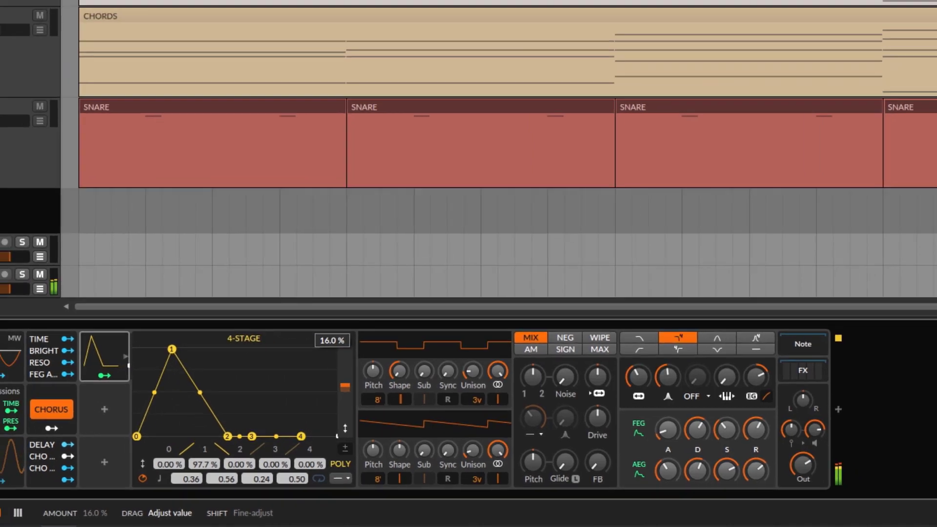
{"action": "key", "text": "space"}
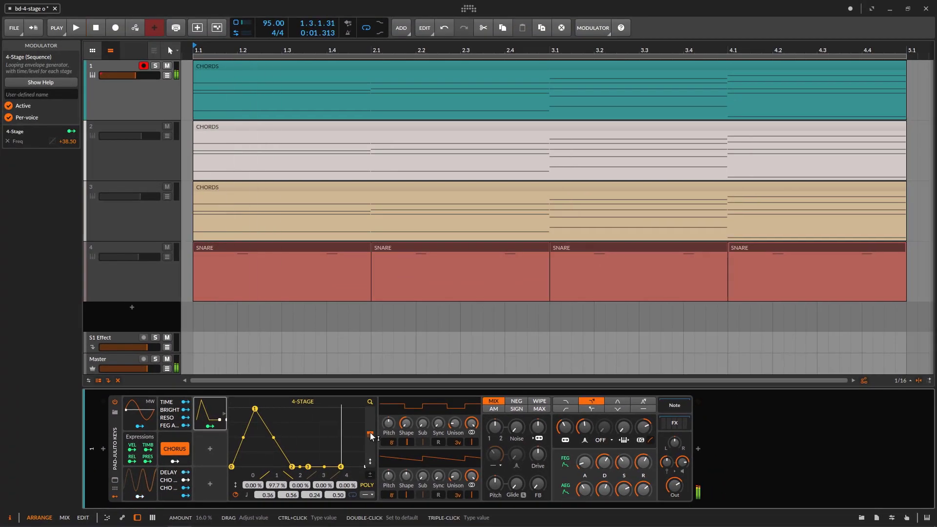
{"action": "left_click", "coordinate": [361, 435]}
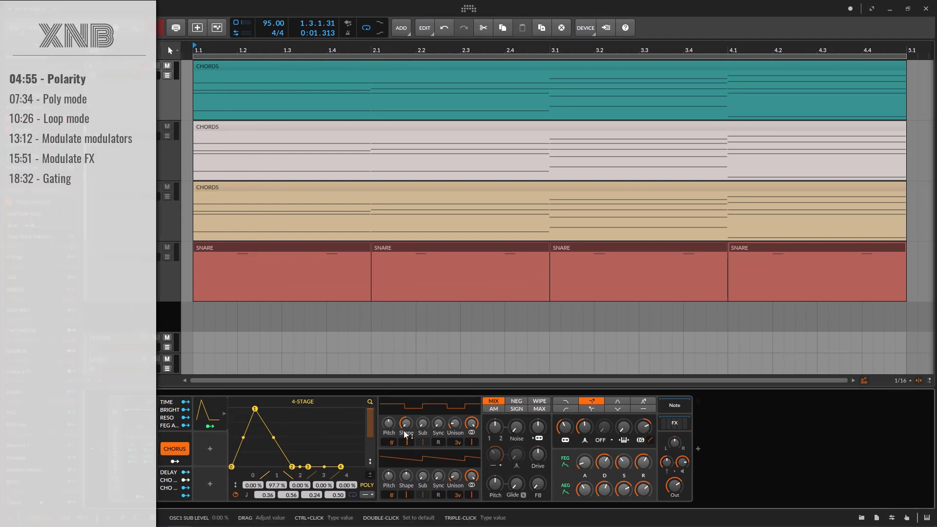
- Switch the 4-Stage modulator to bipolar polarity and readjust the synth's filter frequency
{"action": "left_click_drag", "start_coordinate": [565, 428], "coordinate": [566, 427]}
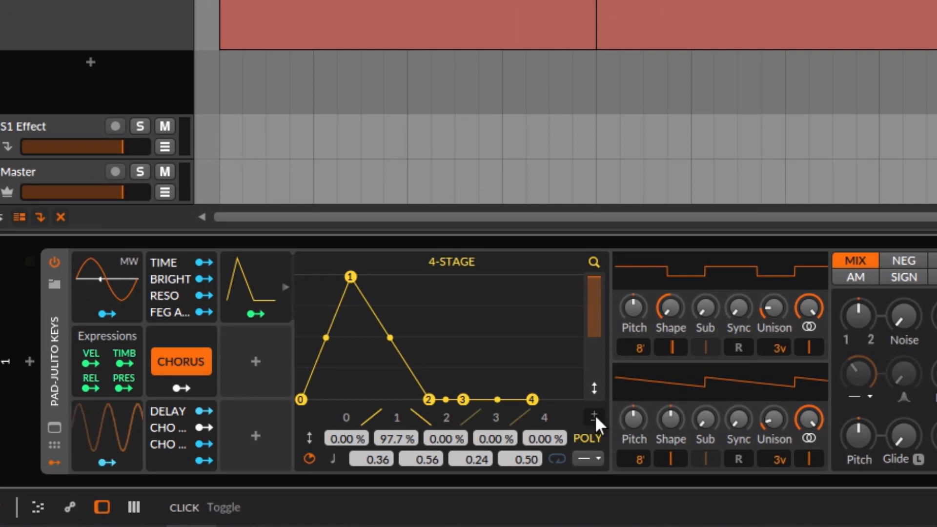
{"action": "left_click", "coordinate": [594, 415]}
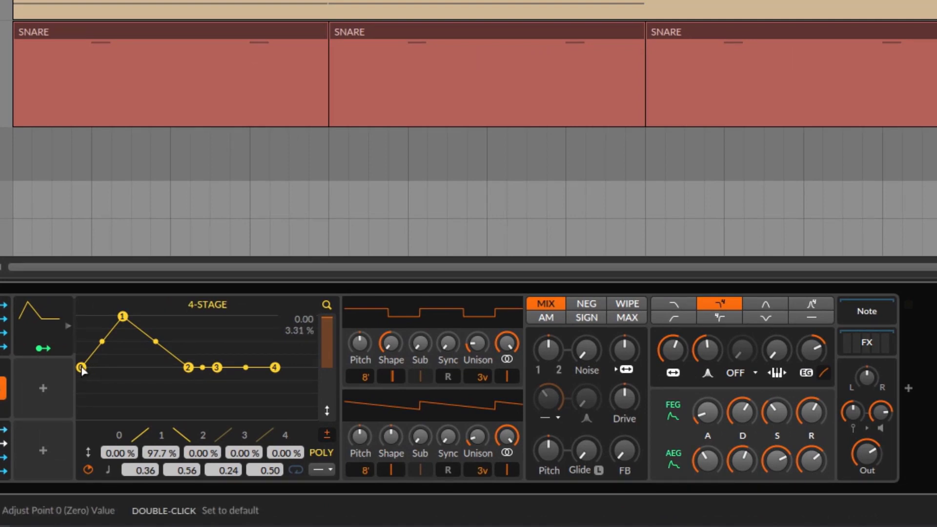
{"action": "left_click_drag", "start_coordinate": [672, 349], "coordinate": [671, 381]}
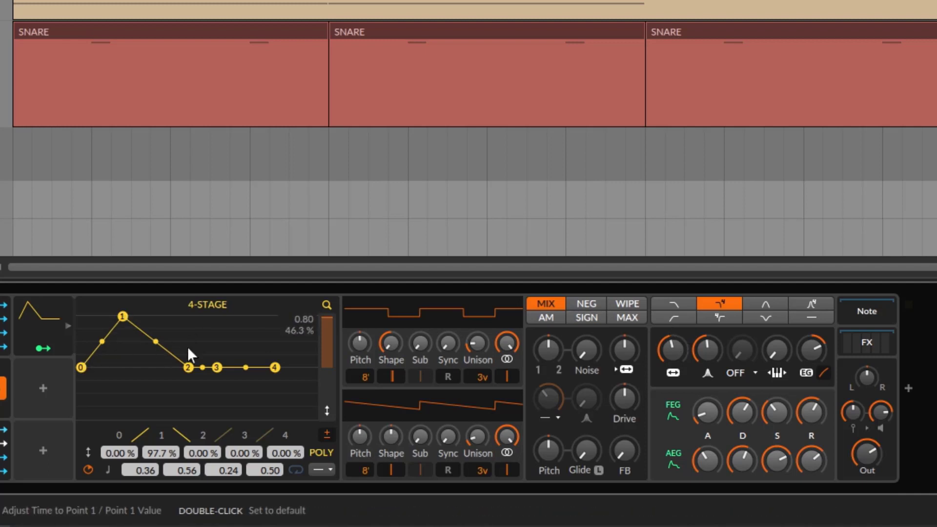
- Set point 2 to -88.7% at 0.31, point 3 to 100% at 0.48, point 4 to -13.5% at 0.38, bend curves 3 and 4 downward and audition
{"action": "left_click_drag", "start_coordinate": [188, 368], "coordinate": [165, 390]}
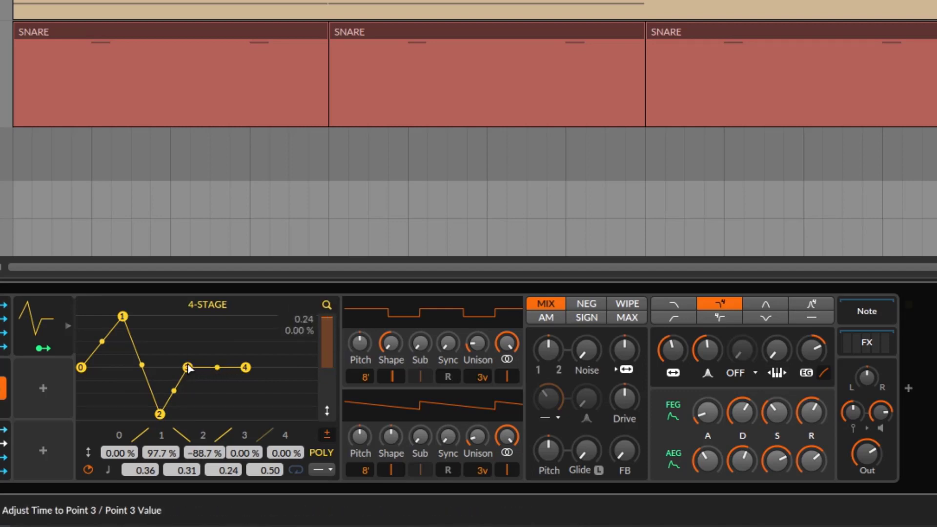
{"action": "left_click_drag", "start_coordinate": [187, 367], "coordinate": [217, 313]}
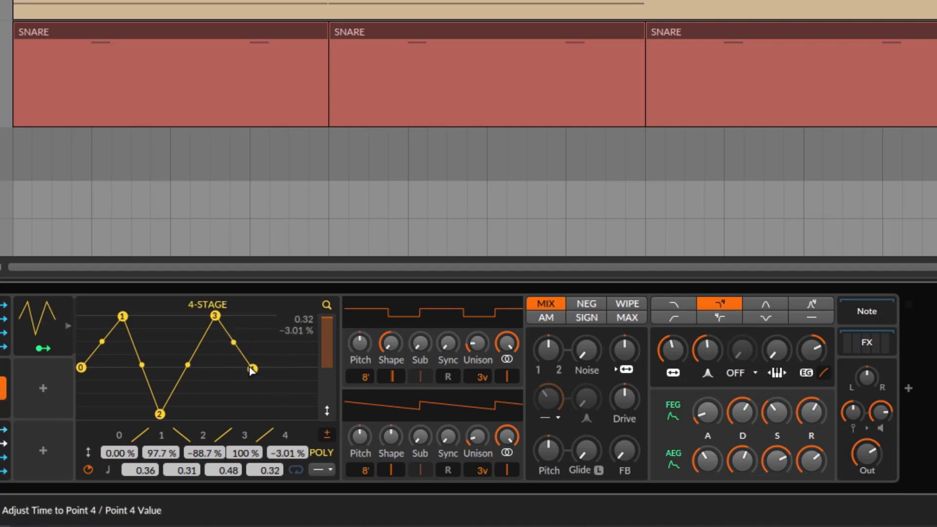
{"action": "left_click_drag", "start_coordinate": [239, 349], "coordinate": [216, 392]}
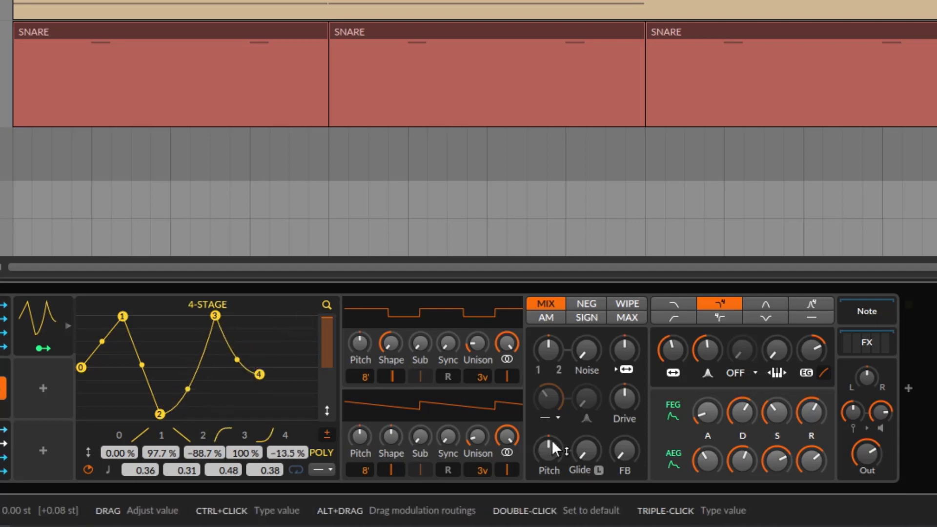
{"action": "key", "text": "space"}
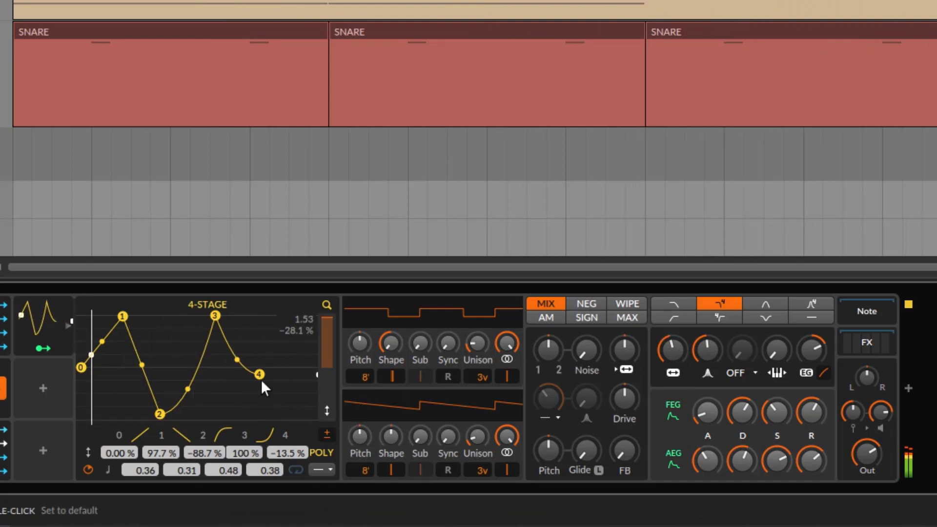
- Reset curves 4 and 3 to linear, drop point 3 to its minimum at 0.44 and return the modulator to unipolar
{"action": "double_click", "coordinate": [271, 429]}
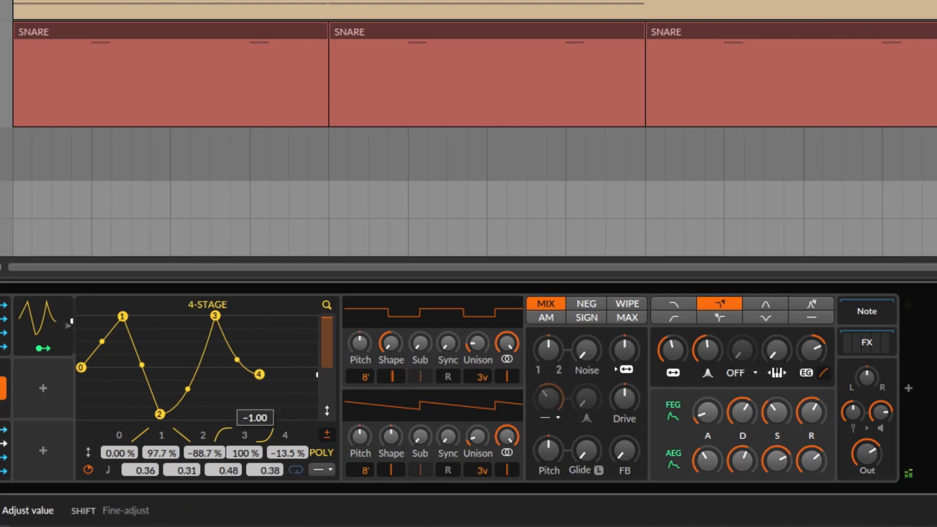
{"action": "double_click", "coordinate": [227, 436]}
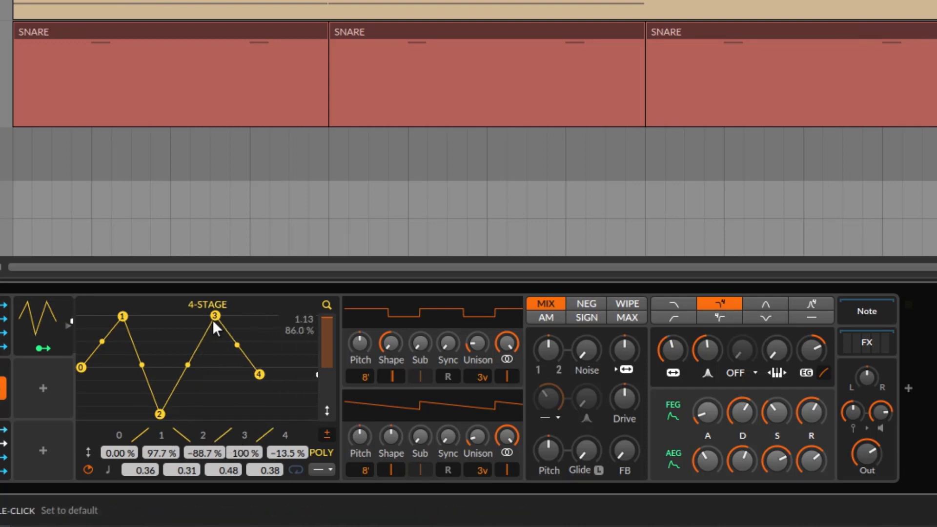
{"action": "left_click_drag", "start_coordinate": [214, 317], "coordinate": [211, 419]}
{"action": "left_click", "coordinate": [326, 433]}
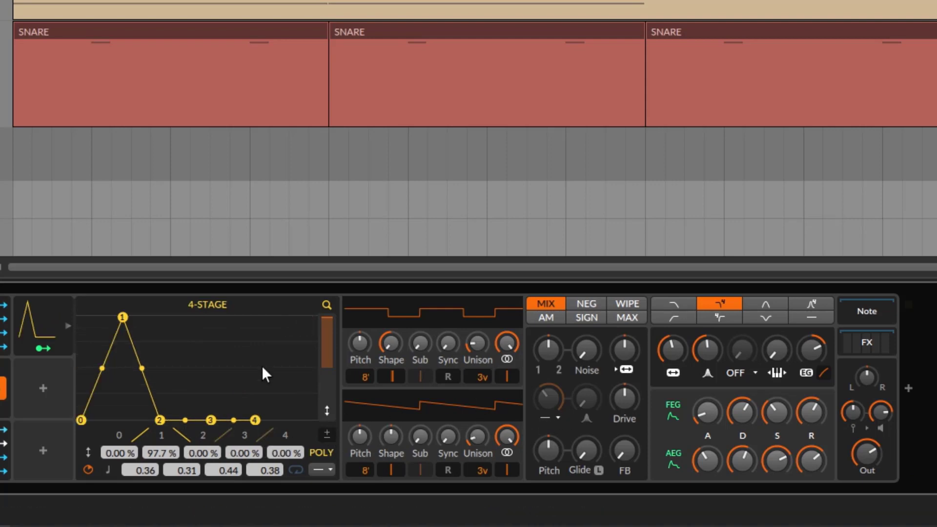
- Adjust the filter frequency slightly and remove the 4-Stage modulation routing from it
{"action": "mouse_move", "coordinate": [673, 349]}
{"action": "left_mouse_down"}
{"action": "mouse_move", "coordinate": [672, 339]}
{"action": "mouse_move", "coordinate": [664, 352]}
{"action": "left_mouse_up"}
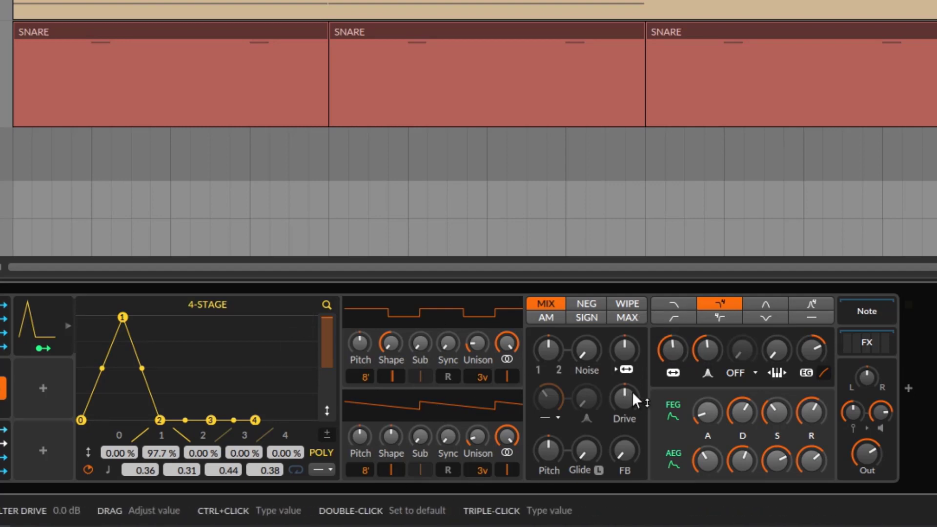
{"action": "left_click", "coordinate": [39, 322]}
{"action": "right_click", "coordinate": [672, 347]}
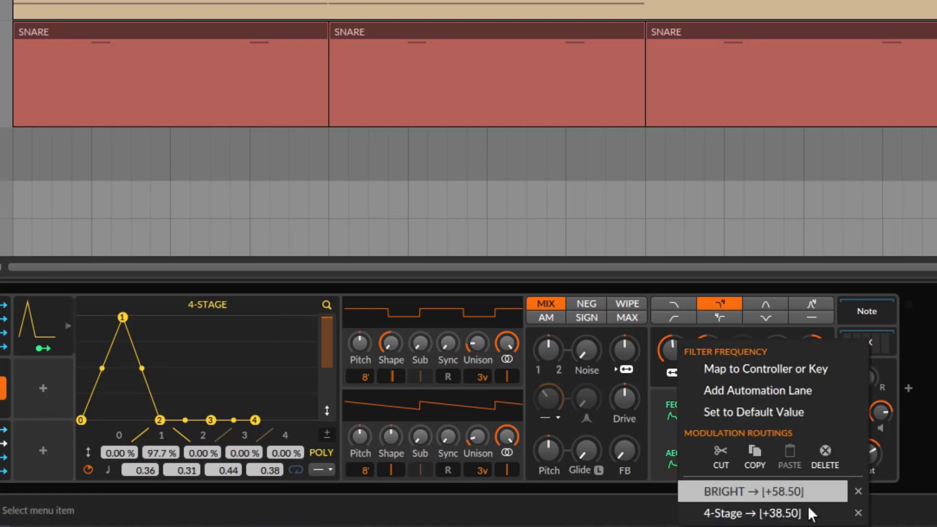
{"action": "left_click", "coordinate": [855, 513]}
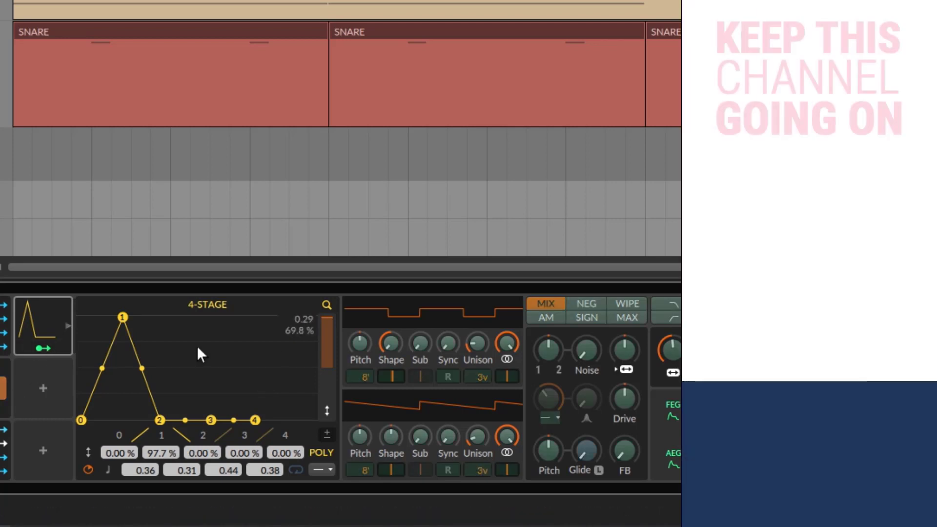
- Modulate the Sync of both oscillators with the 4-Stage, finish mapping and play the chords
{"action": "left_click_drag", "start_coordinate": [447, 348], "coordinate": [446, 331]}
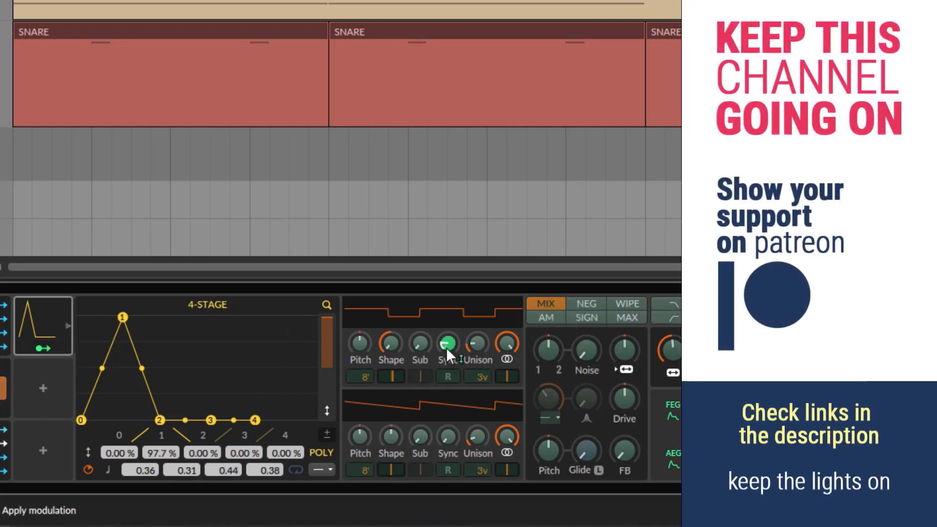
{"action": "left_click_drag", "start_coordinate": [448, 441], "coordinate": [448, 428]}
{"action": "left_click", "coordinate": [45, 349]}
{"action": "key", "text": "space"}
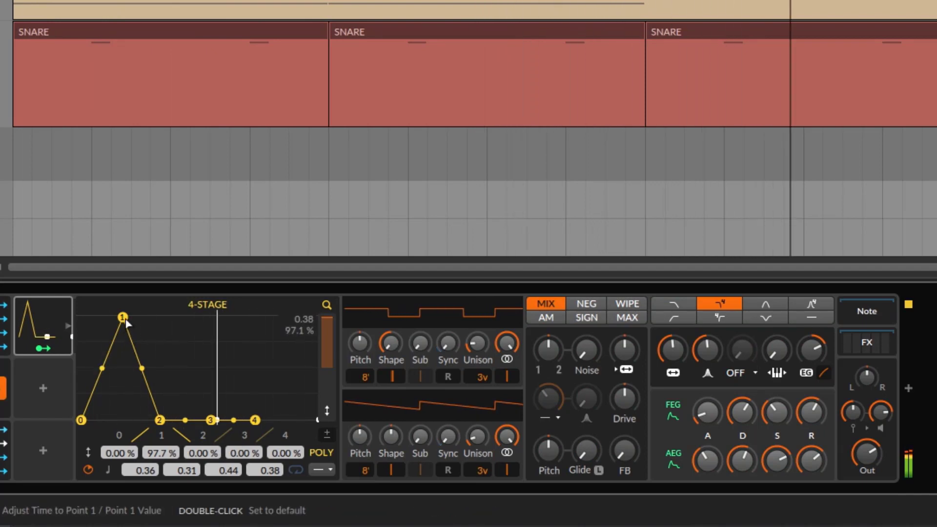
- Set envelope point 1 to 100% at 1.52 and audition the slower oscillator sync sweep
{"action": "left_click_drag", "start_coordinate": [125, 321], "coordinate": [268, 316]}
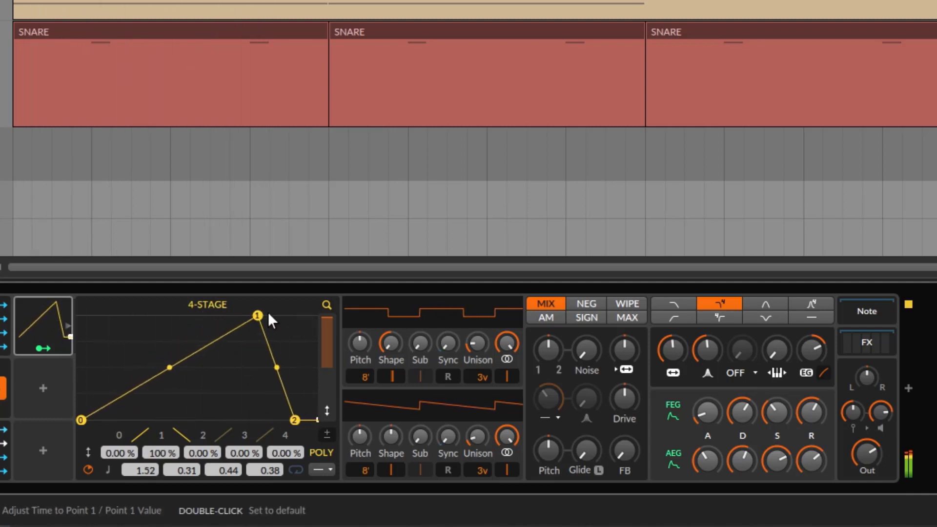
{"action": "key", "text": "space"}
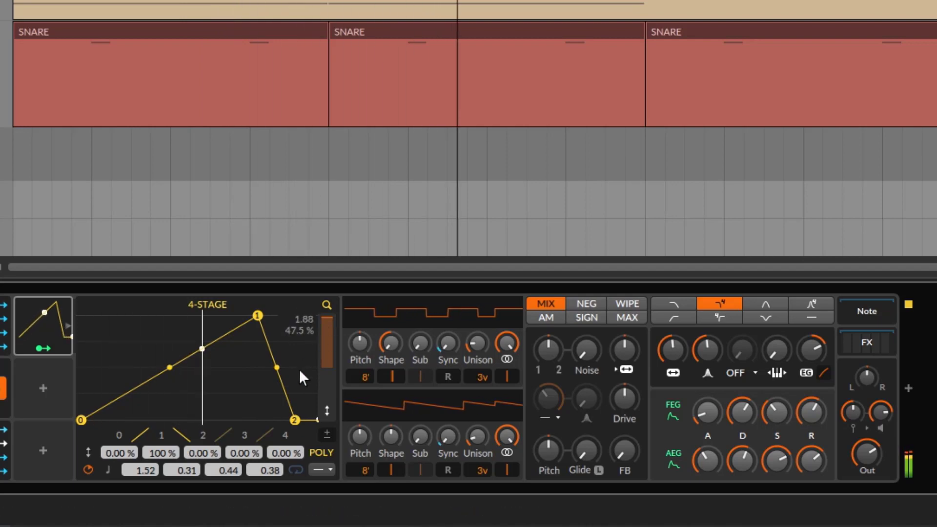
{"action": "key", "text": "space"}
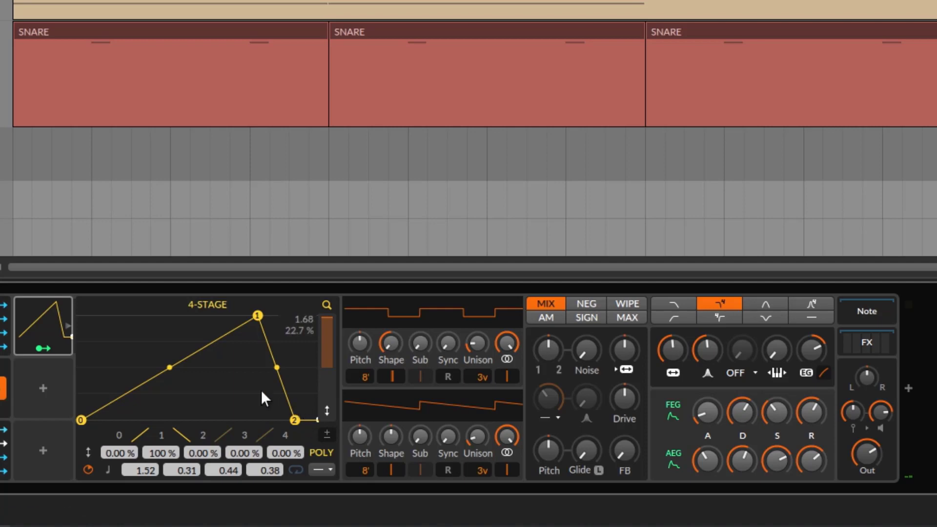
- Turn off the graph's zoom, move point 1 to 3.55 and, while auditioning, set point 4 to 21.1% at 1.30
{"action": "left_click", "coordinate": [326, 306]}
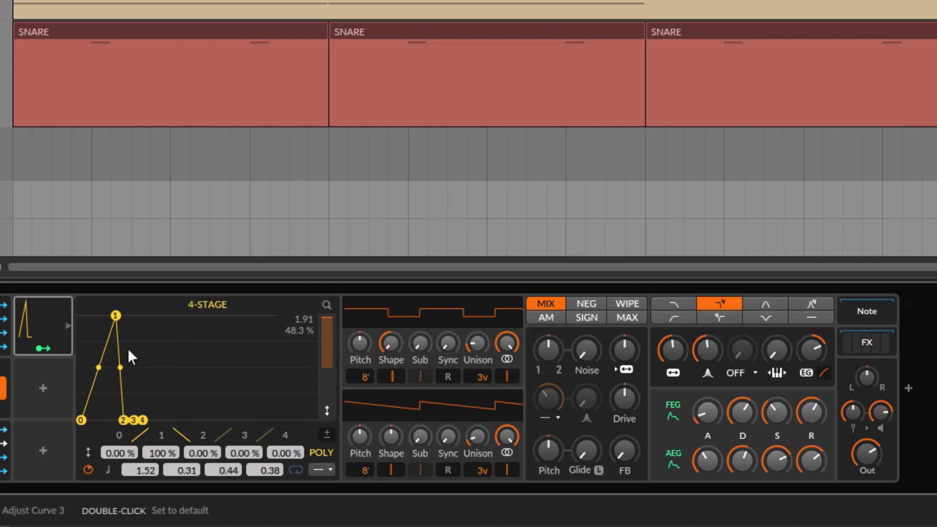
{"action": "left_click_drag", "start_coordinate": [120, 318], "coordinate": [165, 318]}
{"action": "key", "text": "space"}
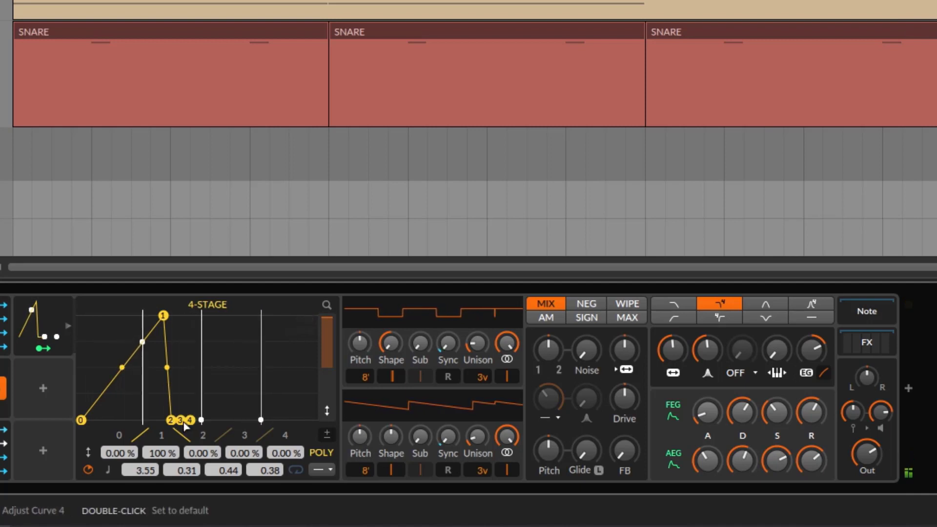
{"action": "left_click_drag", "start_coordinate": [189, 419], "coordinate": [225, 388]}
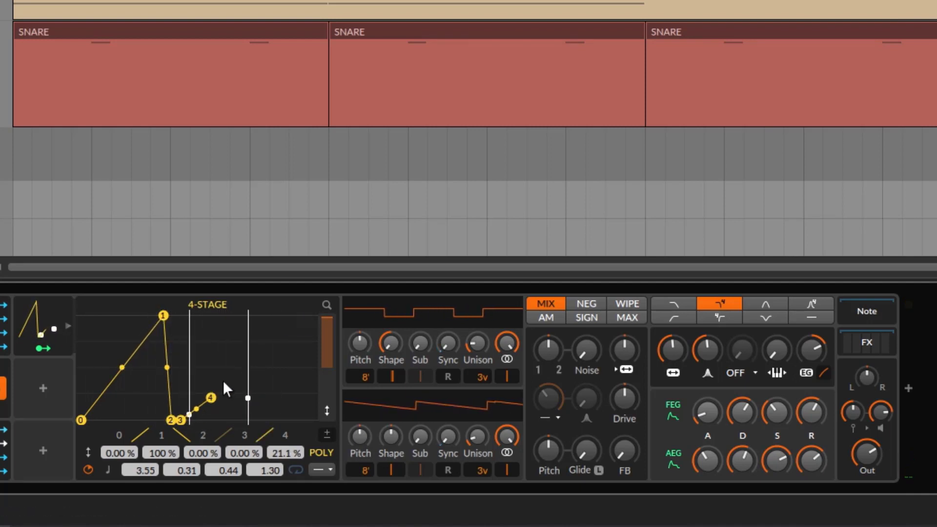
- Set the times to envelope points 2, 3 and 4 to 0.00, 1.51 and 1.85 and audition the result
{"action": "mouse_move", "coordinate": [179, 419]}
{"action": "left_mouse_down"}
{"action": "mouse_move", "coordinate": [194, 417]}
{"action": "mouse_move", "coordinate": [175, 425]}
{"action": "mouse_move", "coordinate": [193, 423]}
{"action": "left_mouse_up"}
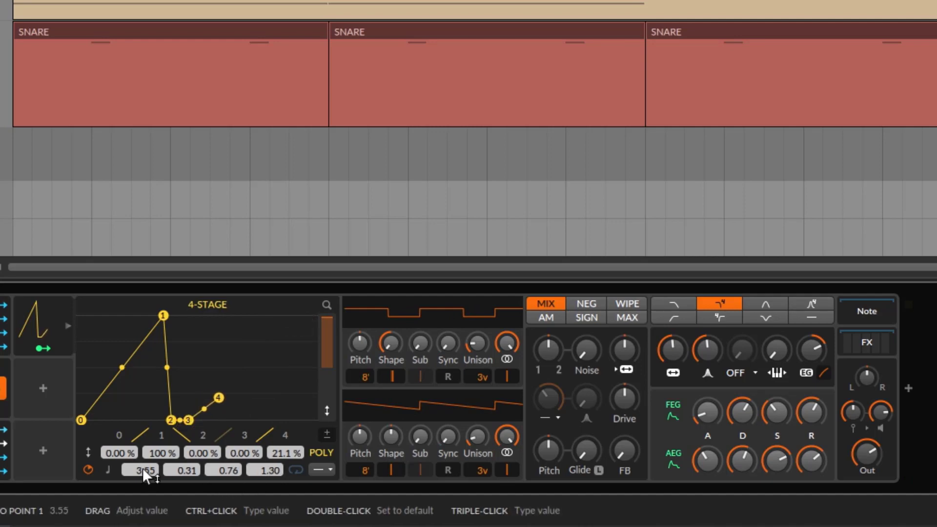
{"action": "left_click_drag", "start_coordinate": [176, 467], "coordinate": [209, 453]}
{"action": "left_click_drag", "start_coordinate": [259, 470], "coordinate": [192, 486]}
{"action": "key", "text": "space"}
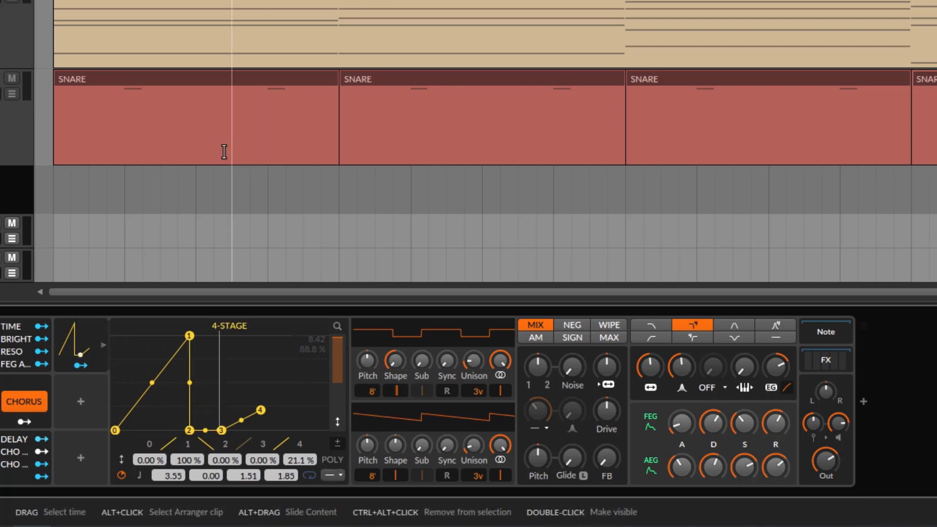
- Play the chords, select the 4-Stage modulator, and switch its Per-voice option on and off again
{"action": "key", "text": "space"}
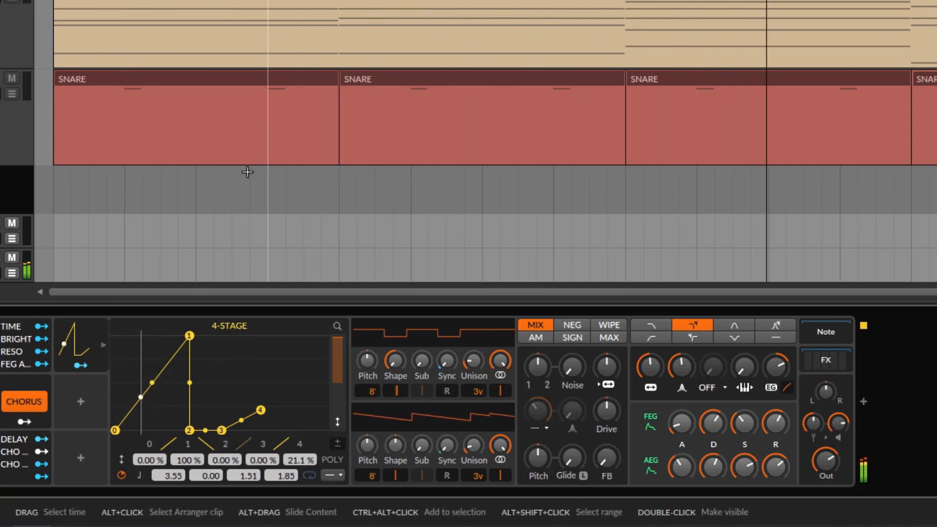
{"action": "left_click", "coordinate": [98, 326]}
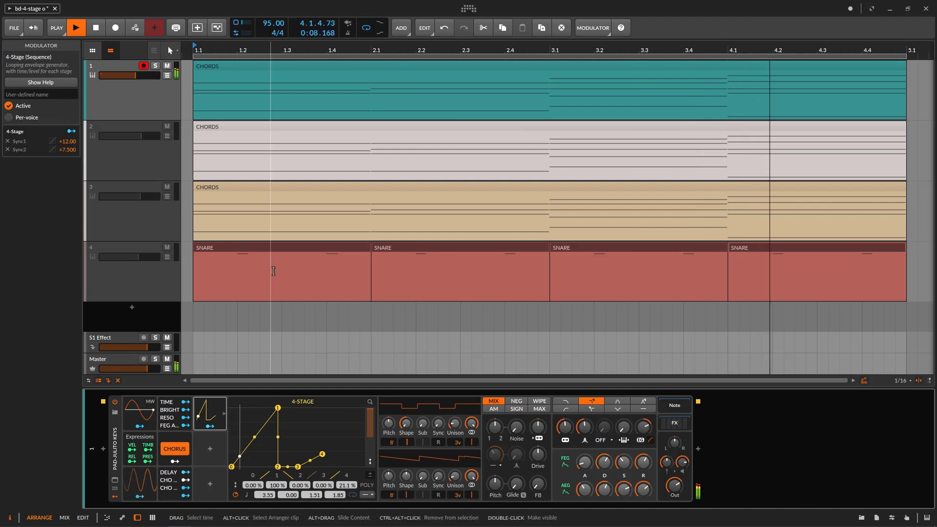
{"action": "key", "text": "space"}
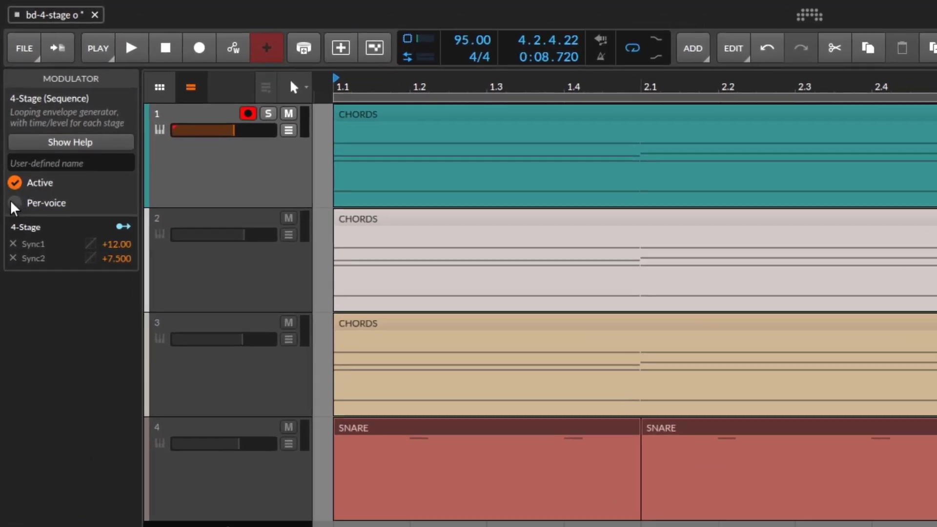
{"action": "left_click", "coordinate": [11, 207]}
{"action": "left_click", "coordinate": [11, 207]}
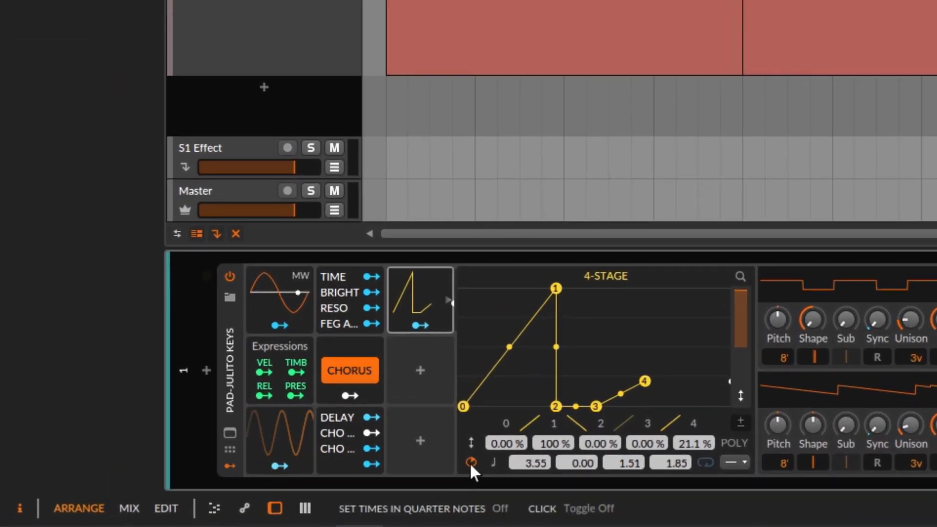
- During playback, compare the 4-Stage's stage times in seconds and quarter notes, leaving them set to quarter notes
{"action": "key", "text": "space"}
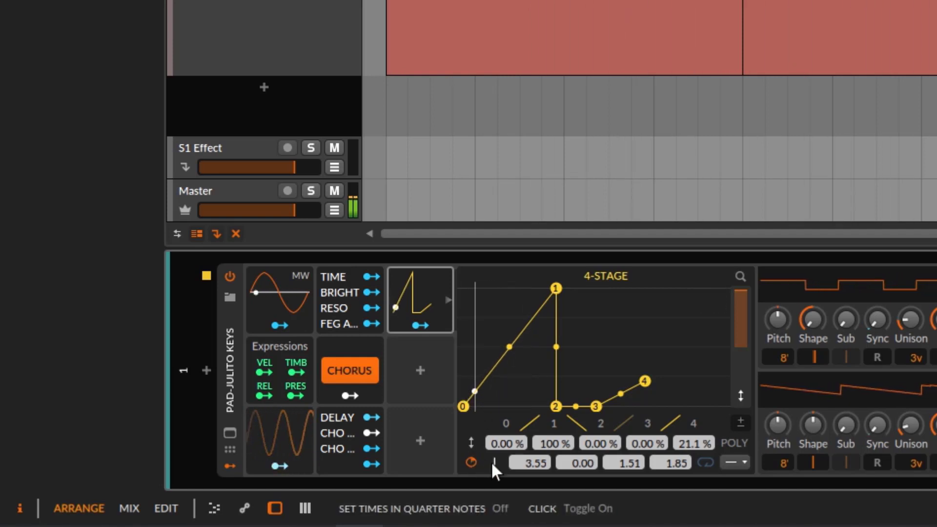
{"action": "left_click", "coordinate": [491, 463]}
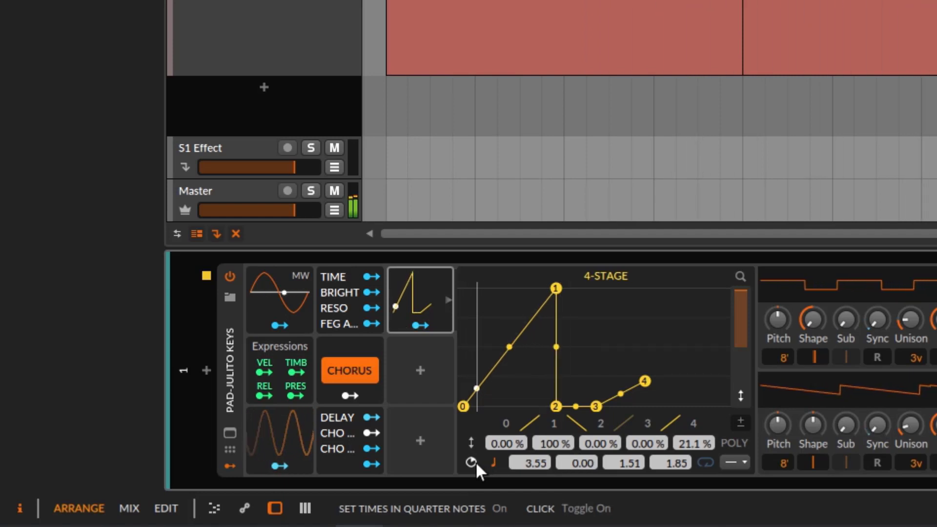
{"action": "left_click", "coordinate": [473, 461]}
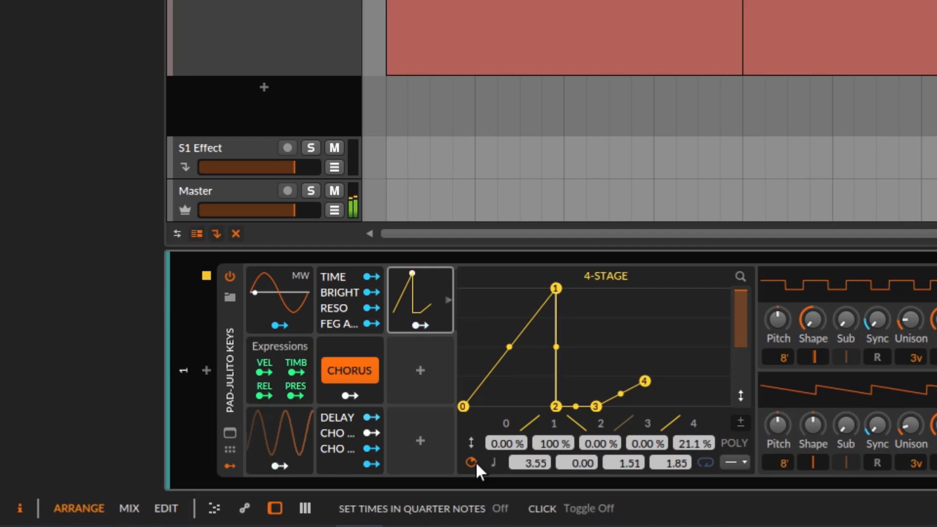
{"action": "left_click", "coordinate": [490, 462]}
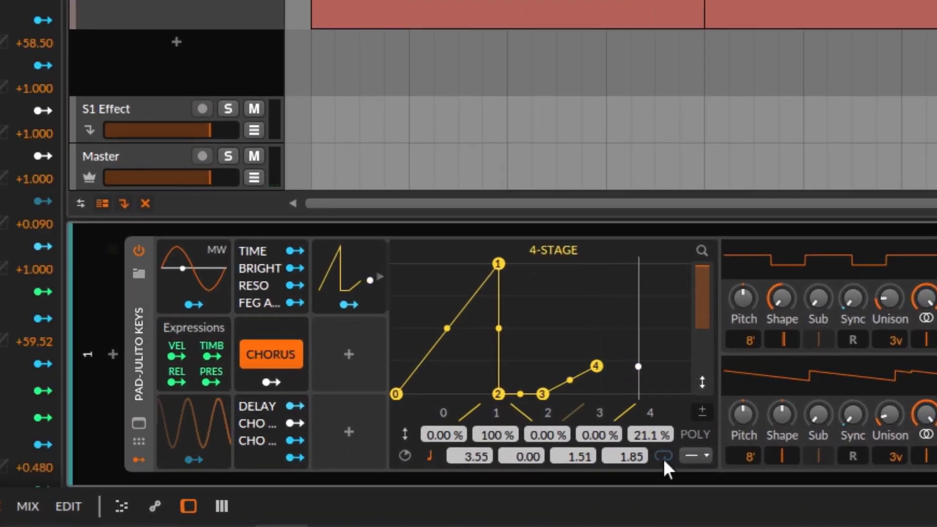
- Audition the envelope without looping, and set the 4-Stage's loop mode to from 1
{"action": "left_click", "coordinate": [697, 449]}
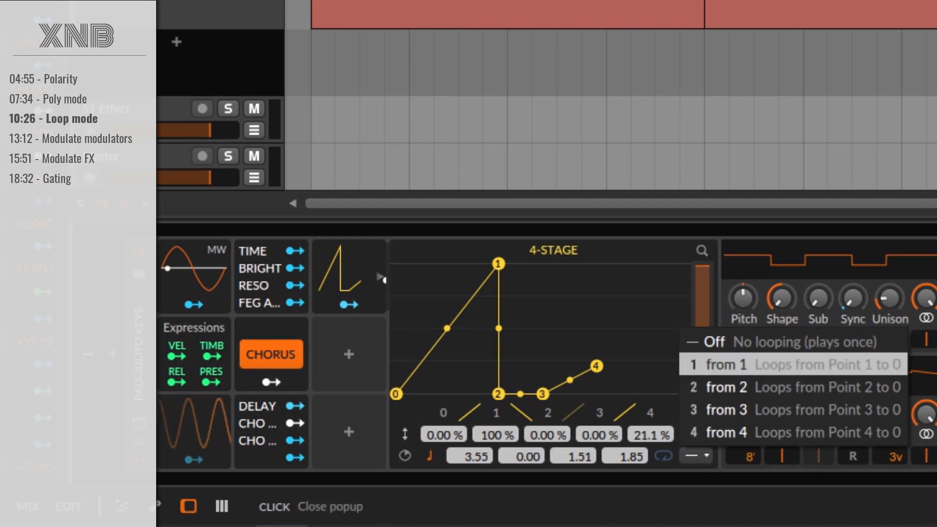
{"action": "key", "text": "Escape"}
{"action": "key", "text": "space"}
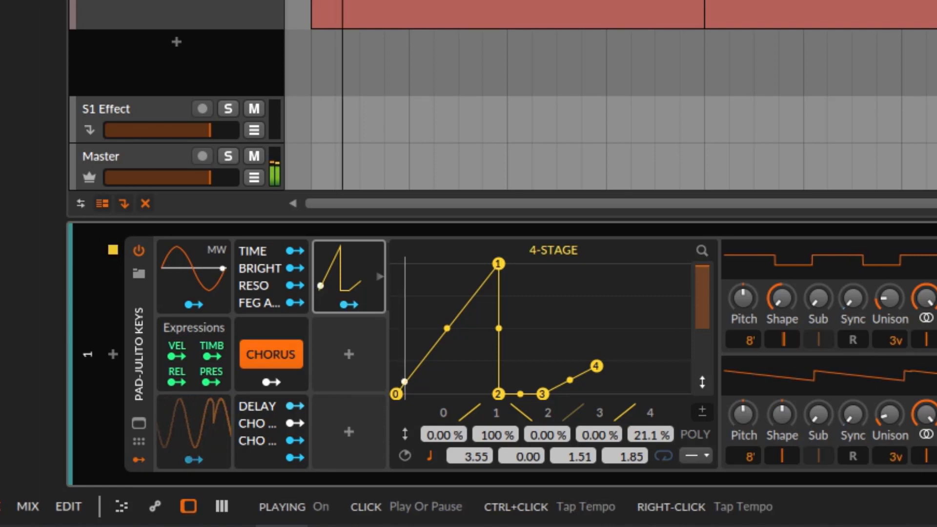
{"action": "key", "text": "space"}
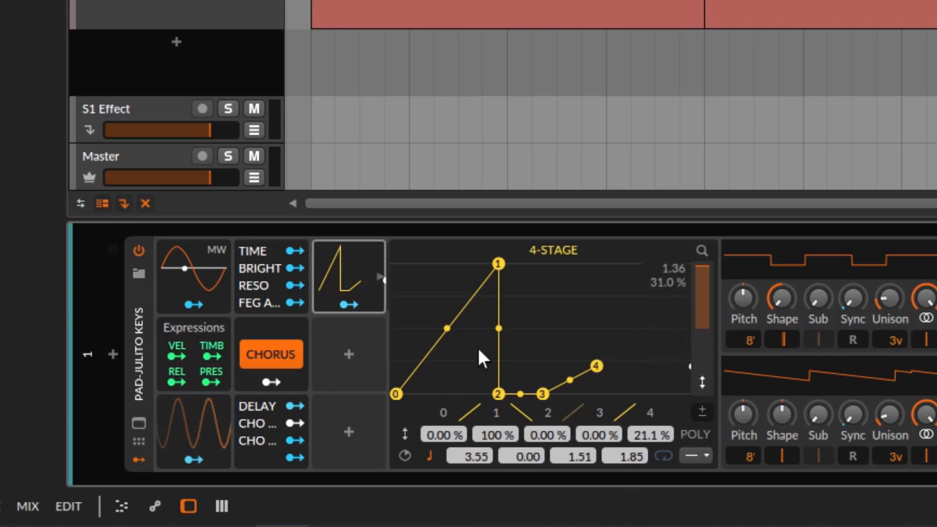
{"action": "left_click", "coordinate": [692, 456]}
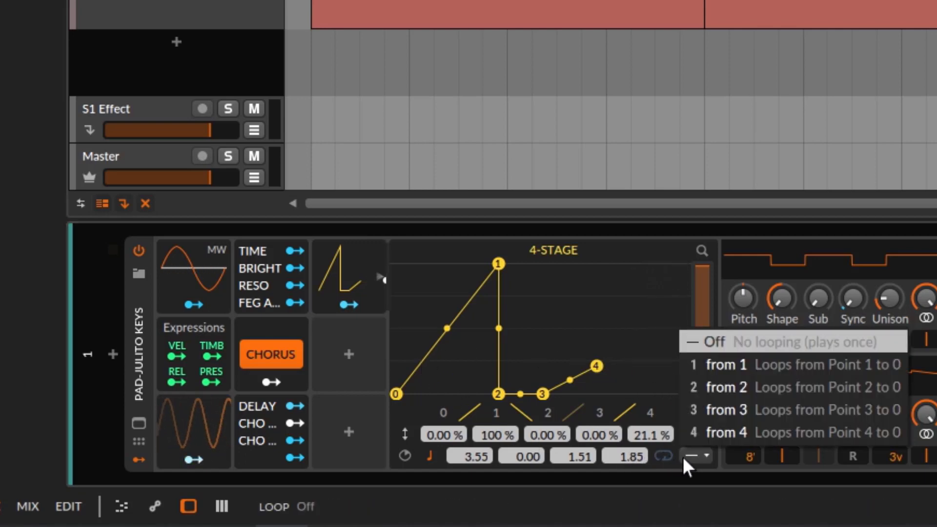
{"action": "left_click", "coordinate": [741, 363]}
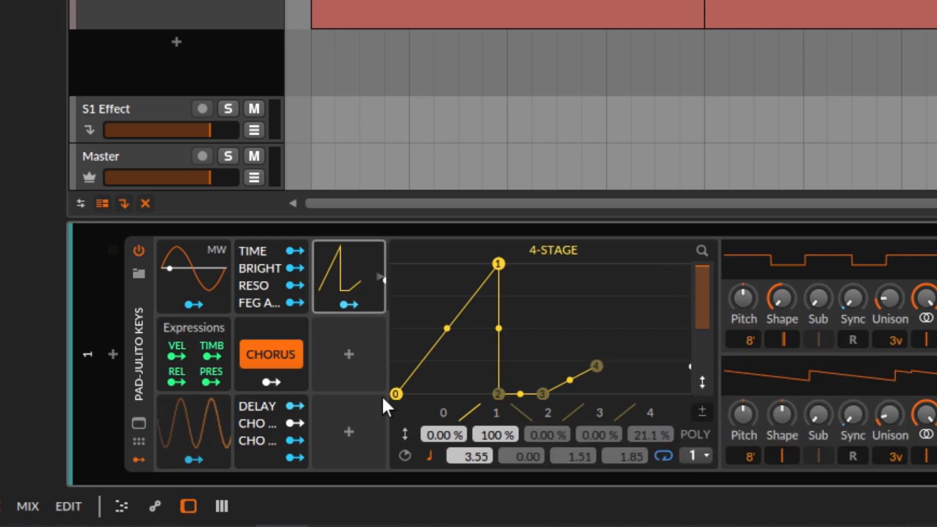
{"action": "left_click", "coordinate": [704, 453]}
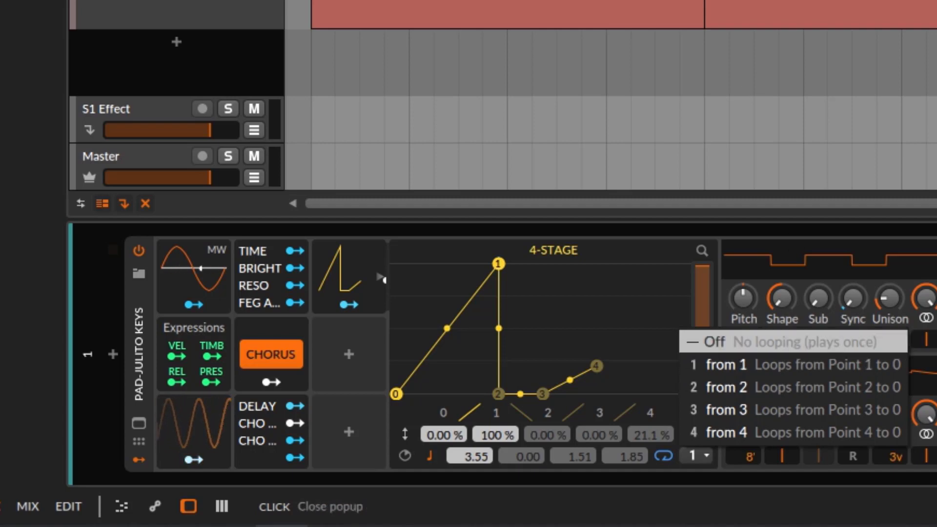
{"action": "left_click", "coordinate": [540, 367]}
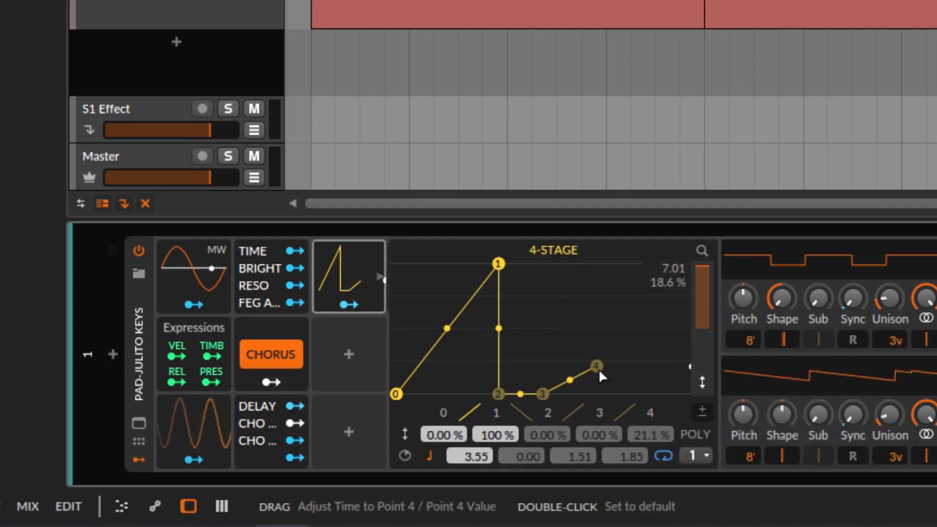
- Shorten the time to point 1 to 0.58 using the zoomed graph and switch the stage times back to seconds
{"action": "key", "text": "space"}
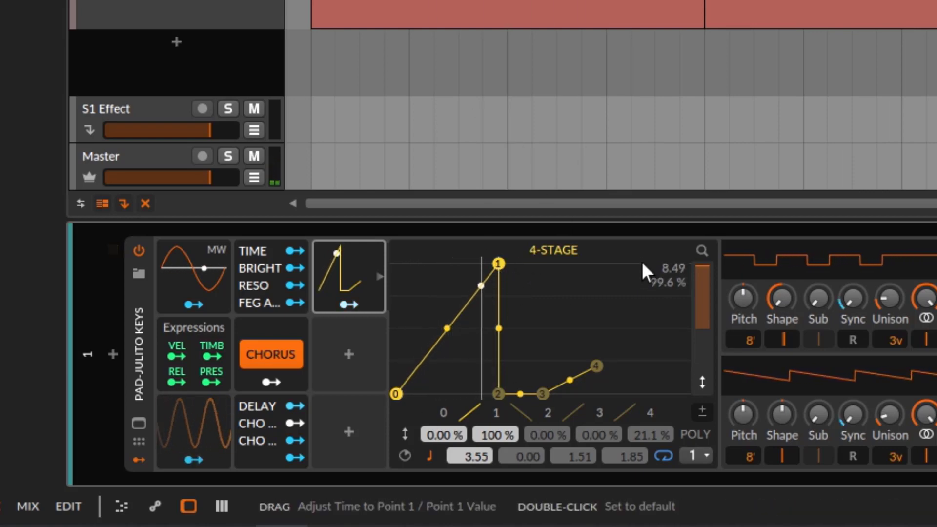
{"action": "left_click_drag", "start_coordinate": [499, 264], "coordinate": [447, 248]}
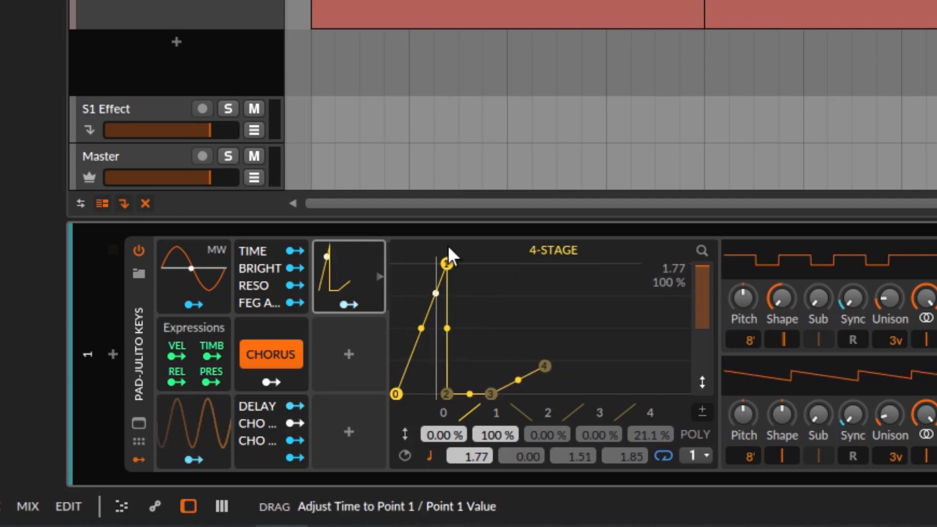
{"action": "left_click", "coordinate": [702, 249]}
{"action": "left_click_drag", "start_coordinate": [653, 264], "coordinate": [479, 263]}
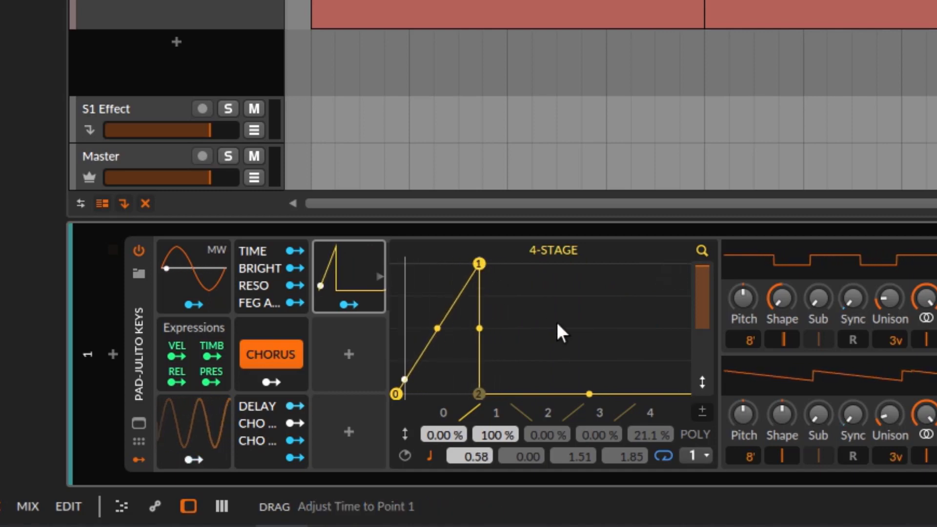
{"action": "left_click", "coordinate": [403, 454]}
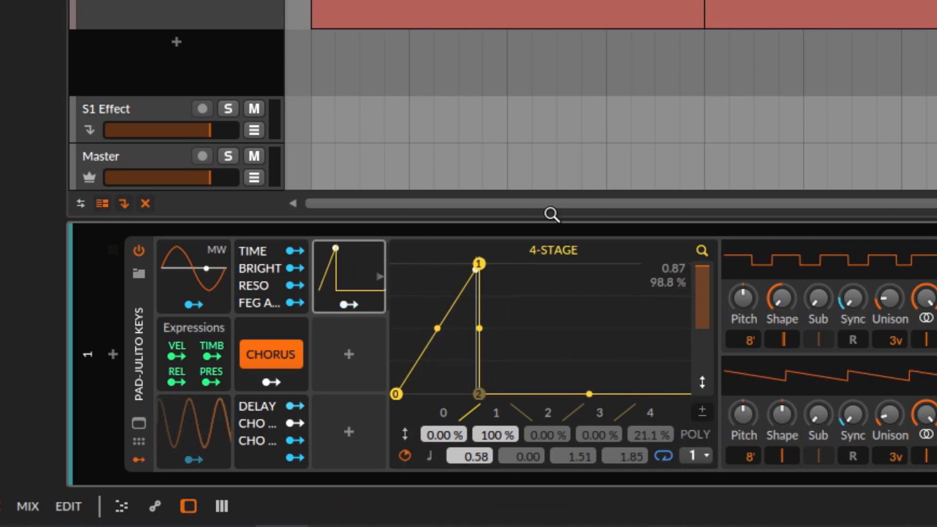
- During playback, try the time to point 1 at 1.12 and set it to 0.52 for a faster loop
{"action": "key", "text": "space"}
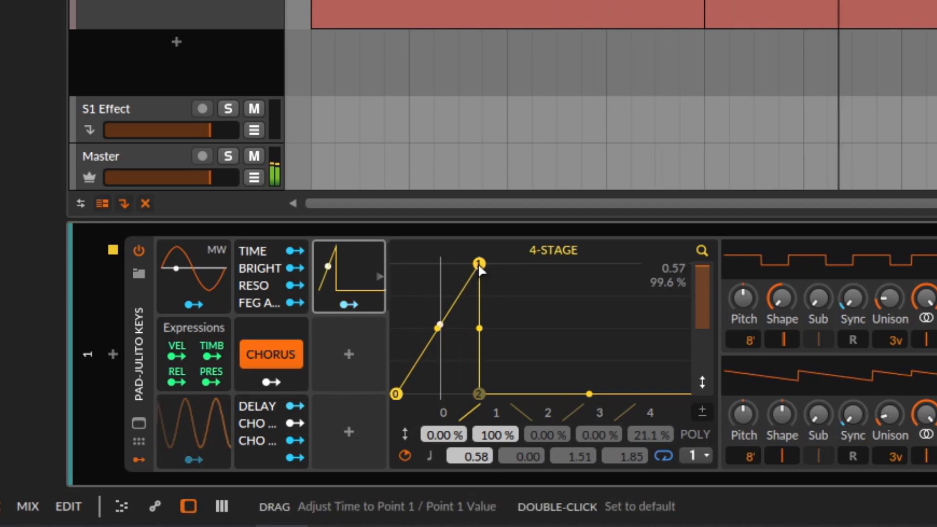
{"action": "left_click_drag", "start_coordinate": [479, 266], "coordinate": [558, 264]}
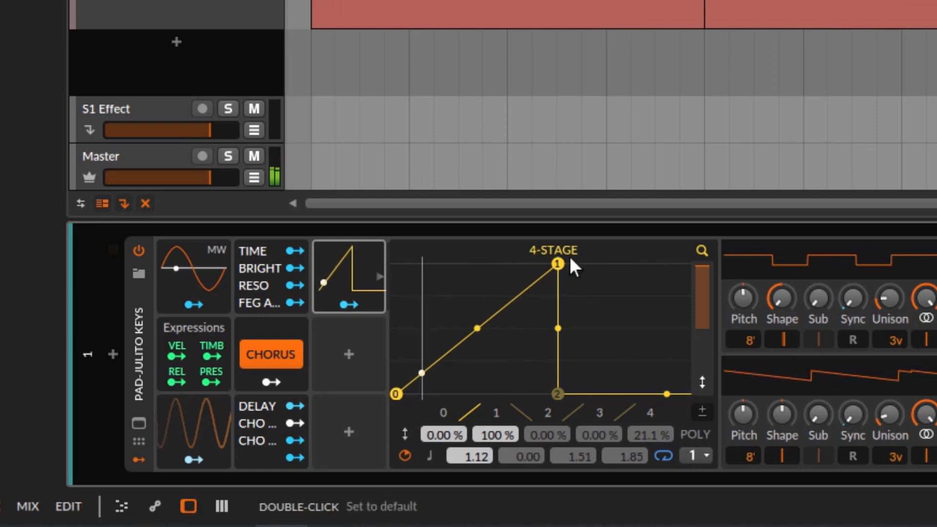
{"action": "left_click_drag", "start_coordinate": [558, 264], "coordinate": [462, 260]}
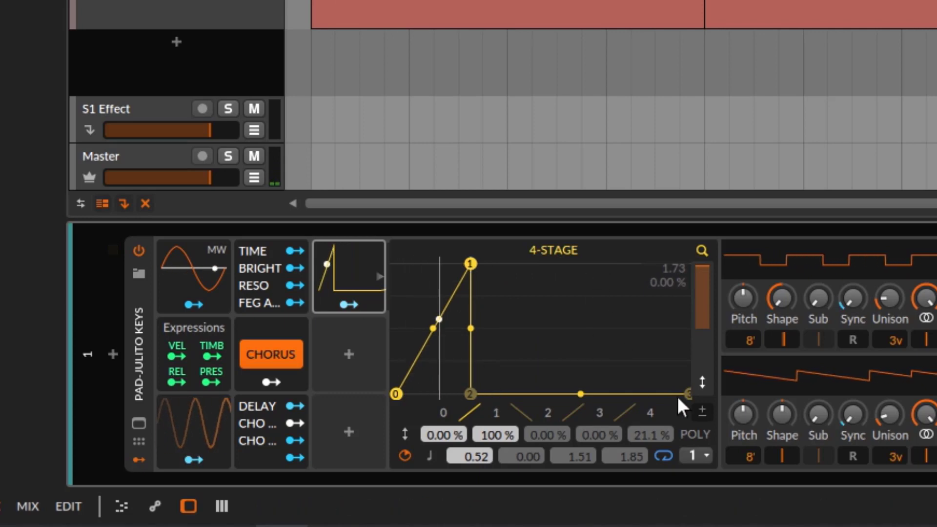
- Shape a second peak in the zoomed graph: point 3 at 90.2% and 0.47, point 4 at 0.00% and 0.37
{"action": "left_click", "coordinate": [701, 251]}
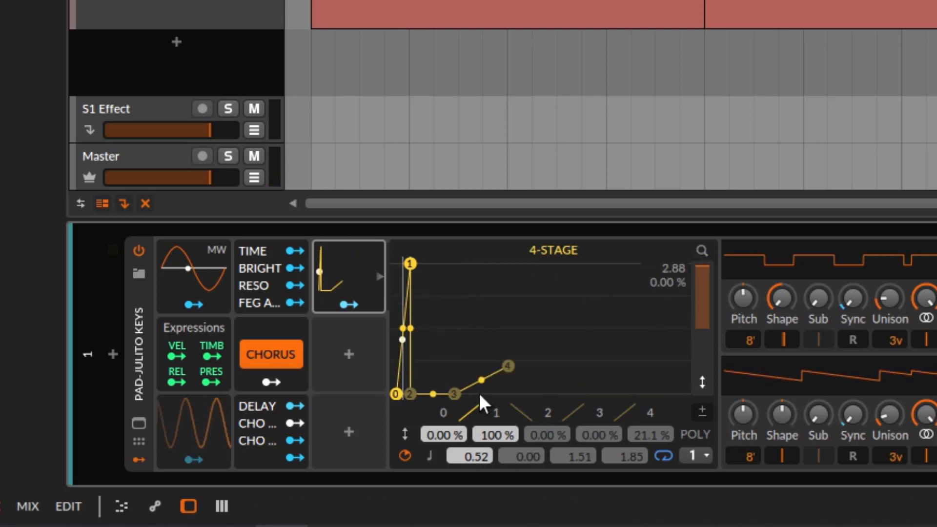
{"action": "left_click_drag", "start_coordinate": [454, 394], "coordinate": [434, 392]}
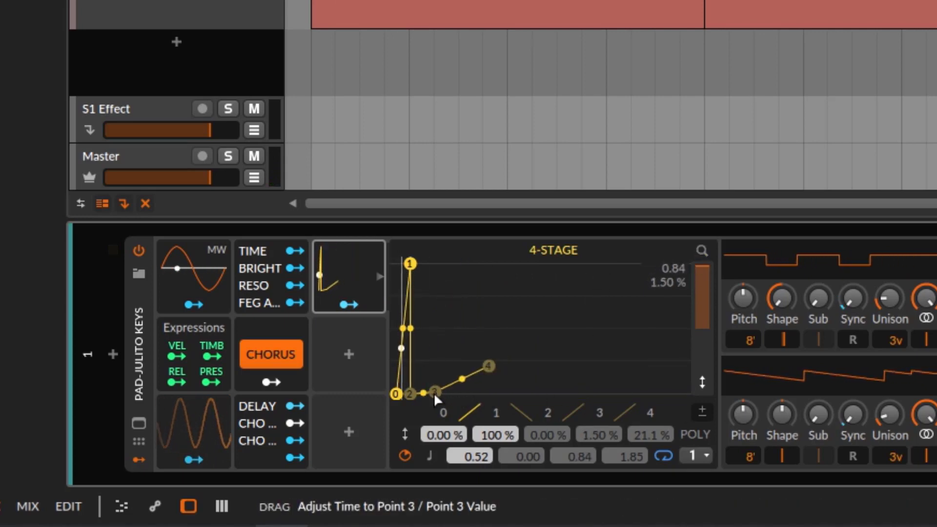
{"action": "left_click", "coordinate": [702, 251]}
{"action": "left_click_drag", "start_coordinate": [590, 394], "coordinate": [534, 267]}
{"action": "left_click_drag", "start_coordinate": [630, 456], "coordinate": [637, 426]}
{"action": "left_click_drag", "start_coordinate": [624, 457], "coordinate": [623, 488]}
{"action": "left_click_drag", "start_coordinate": [581, 367], "coordinate": [593, 397]}
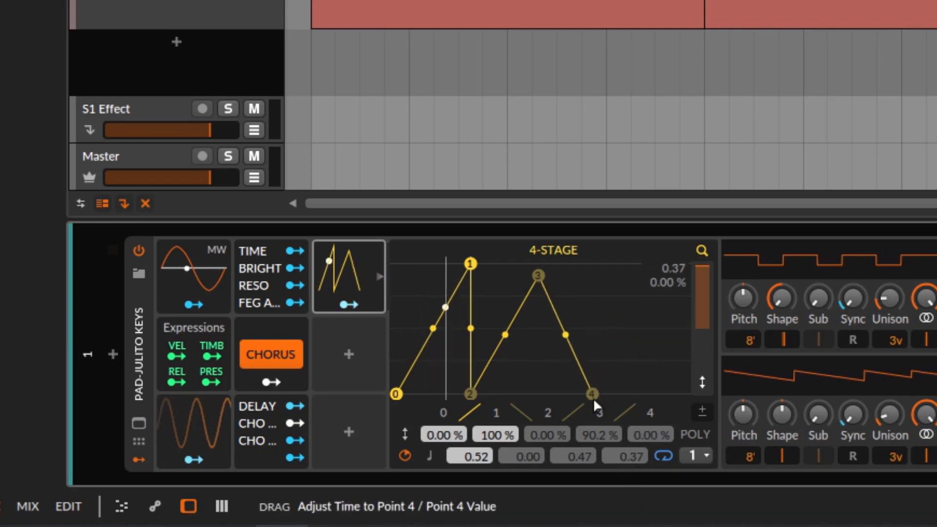
- Set the loop mode to from 2 and move envelope point 2 to a time of 0.36
{"action": "left_click", "coordinate": [698, 454]}
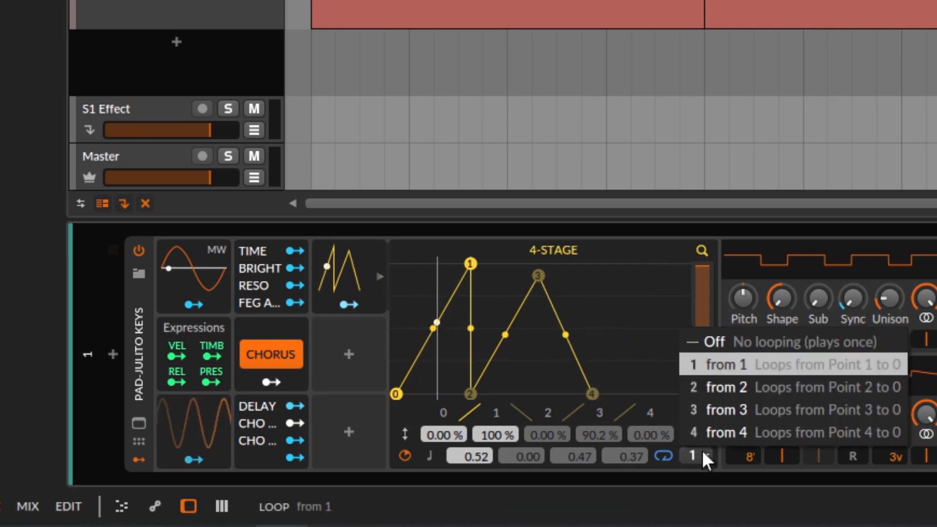
{"action": "left_click", "coordinate": [858, 387]}
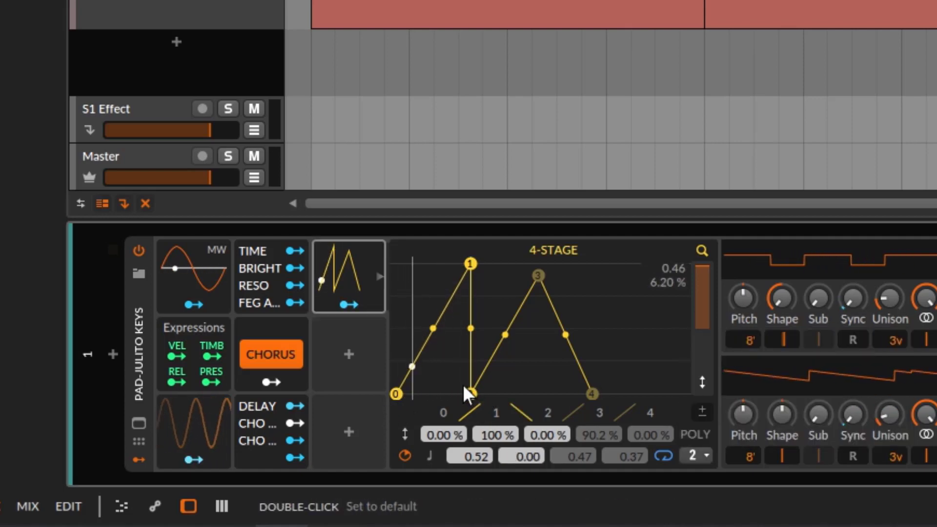
{"action": "left_click_drag", "start_coordinate": [471, 394], "coordinate": [545, 397]}
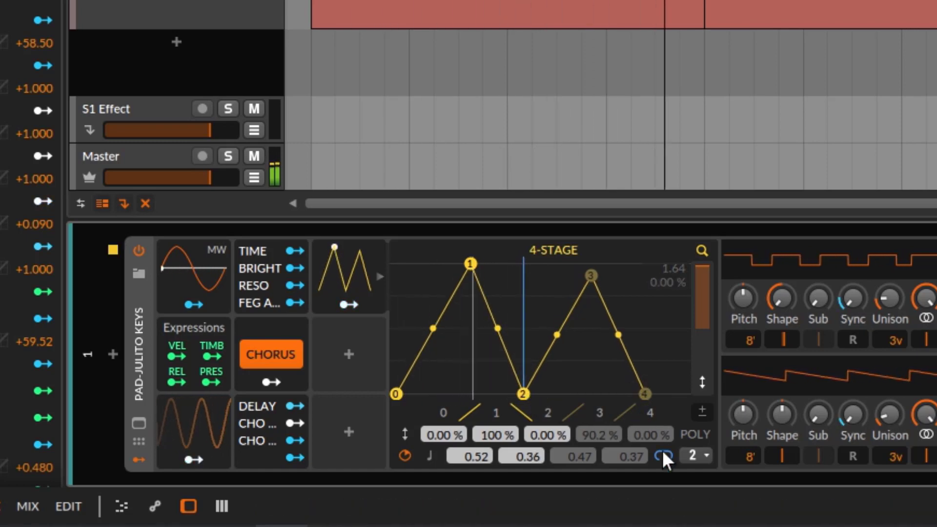
- Try looping the 4-Stage envelope from 3, and set its loop mode to from 4
{"action": "left_click", "coordinate": [692, 451]}
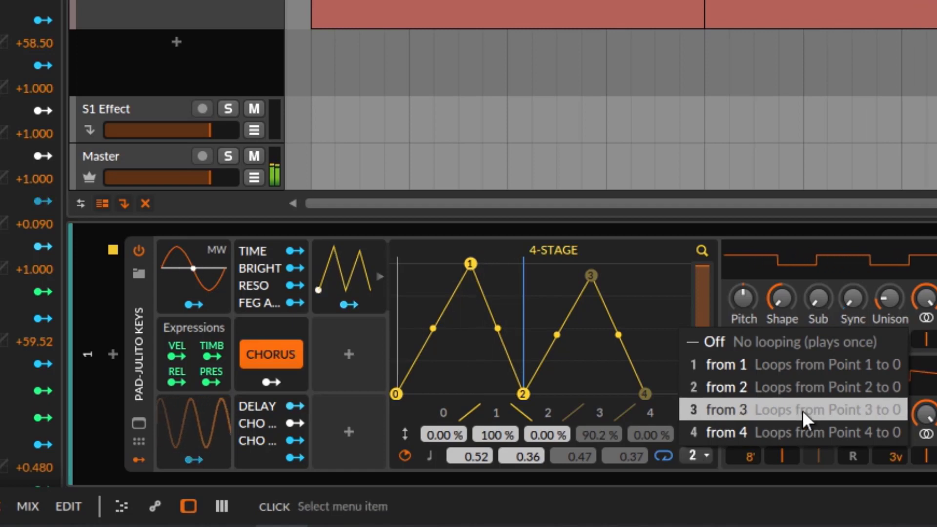
{"action": "left_click", "coordinate": [835, 403]}
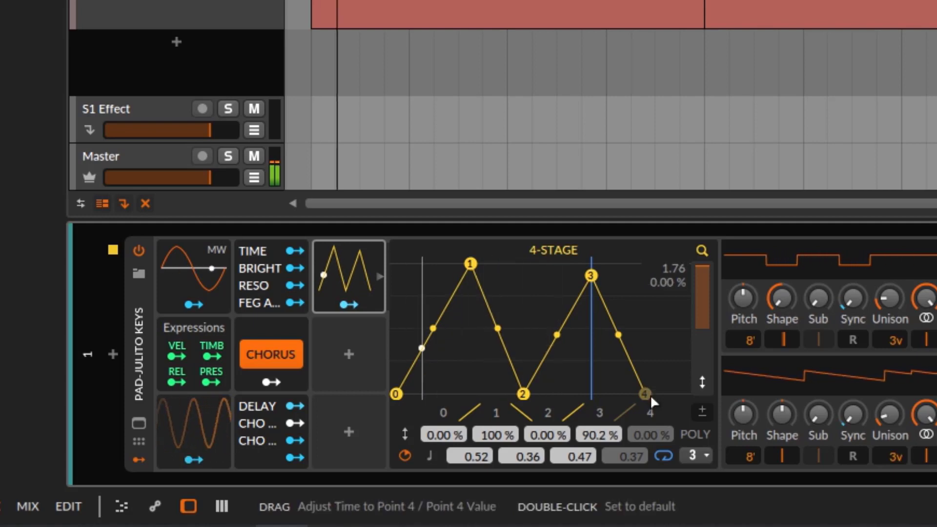
{"action": "left_click", "coordinate": [685, 456]}
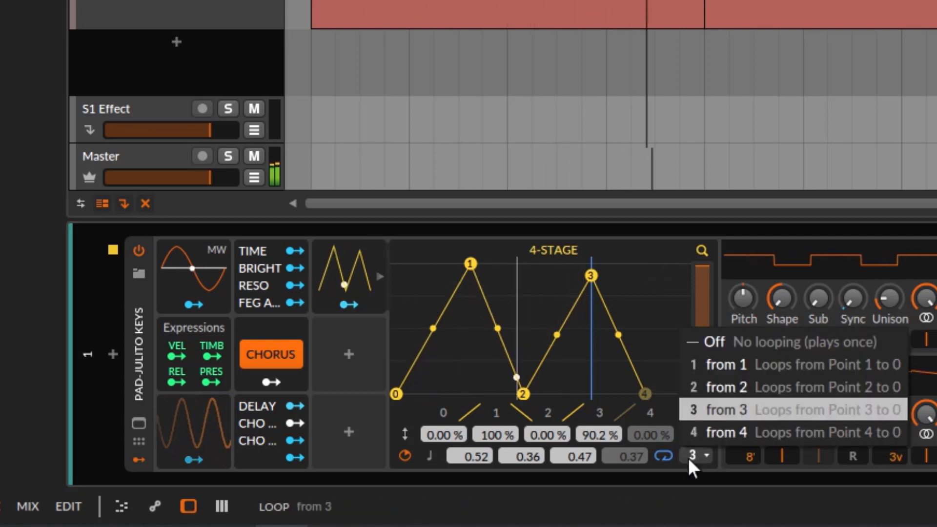
{"action": "left_click", "coordinate": [722, 432]}
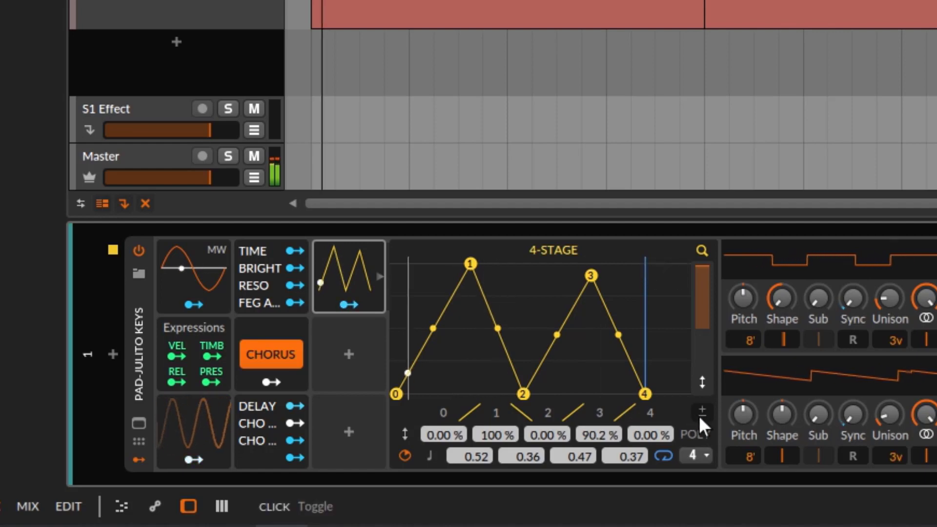
{"action": "left_click", "coordinate": [692, 455]}
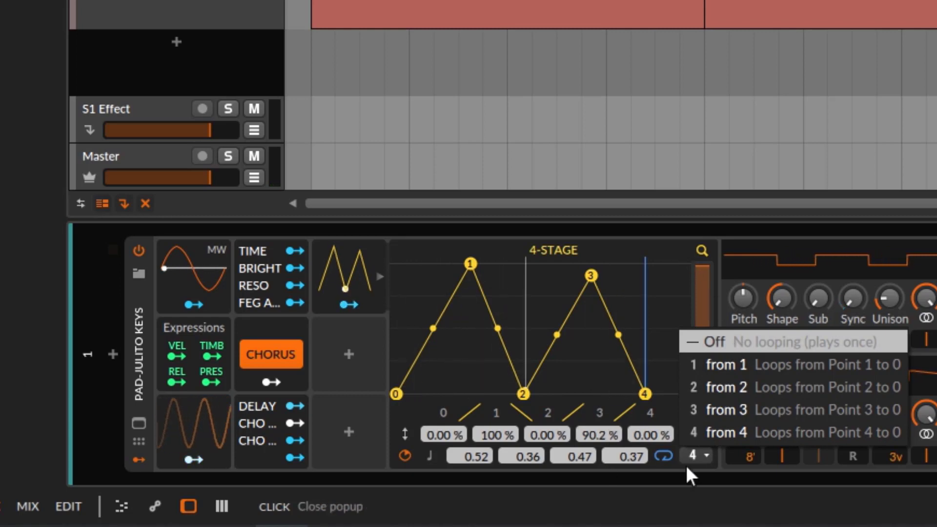
{"action": "left_click", "coordinate": [691, 499]}
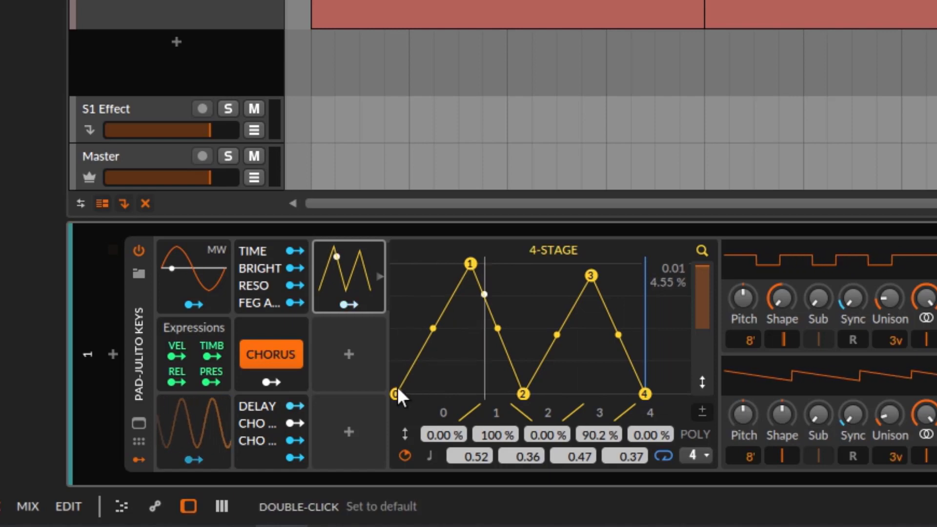
- Turn off the 4-Stage loop mode and play the chords to hear the envelope run once
{"action": "left_click", "coordinate": [692, 448]}
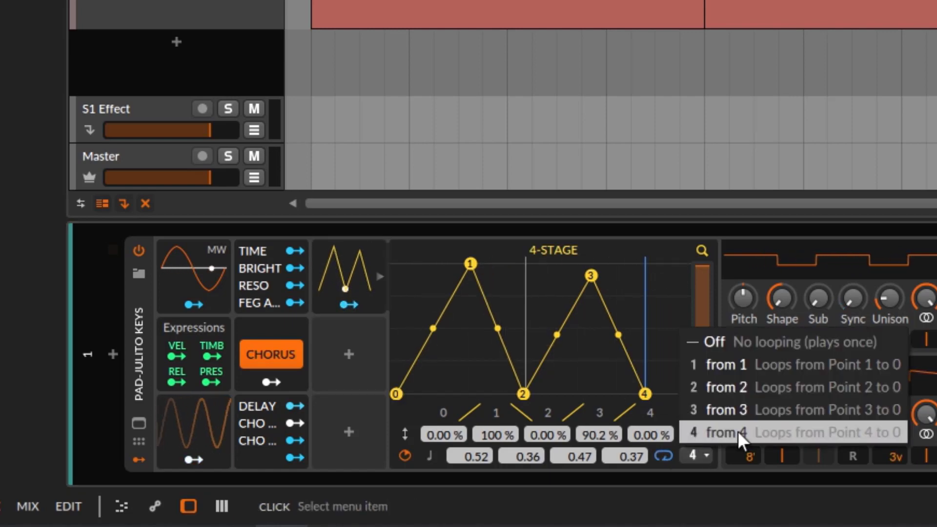
{"action": "left_click", "coordinate": [740, 342]}
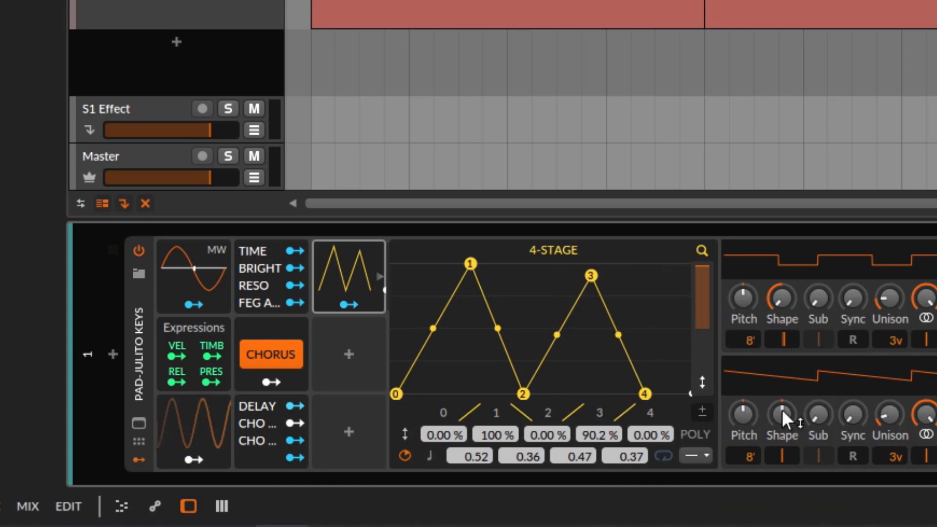
{"action": "left_click", "coordinate": [704, 455]}
{"action": "left_click", "coordinate": [707, 455]}
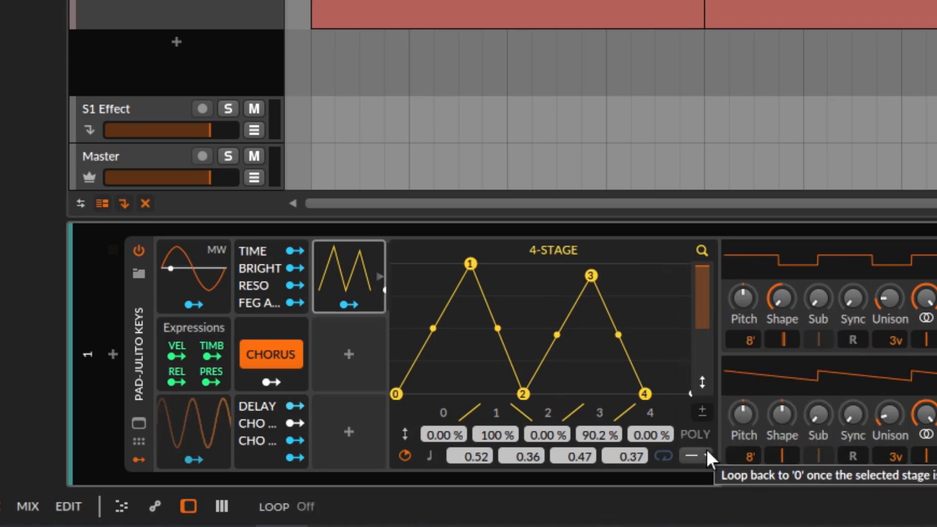
{"action": "key", "text": "space"}
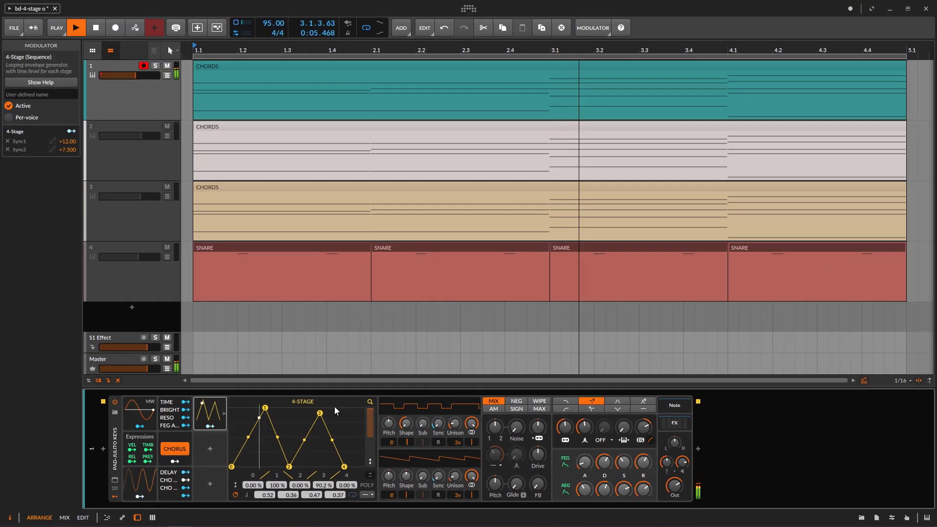
- Set the 4-Stage loop mode to from 4 during playback and stop playback after listening
{"action": "left_click", "coordinate": [366, 494]}
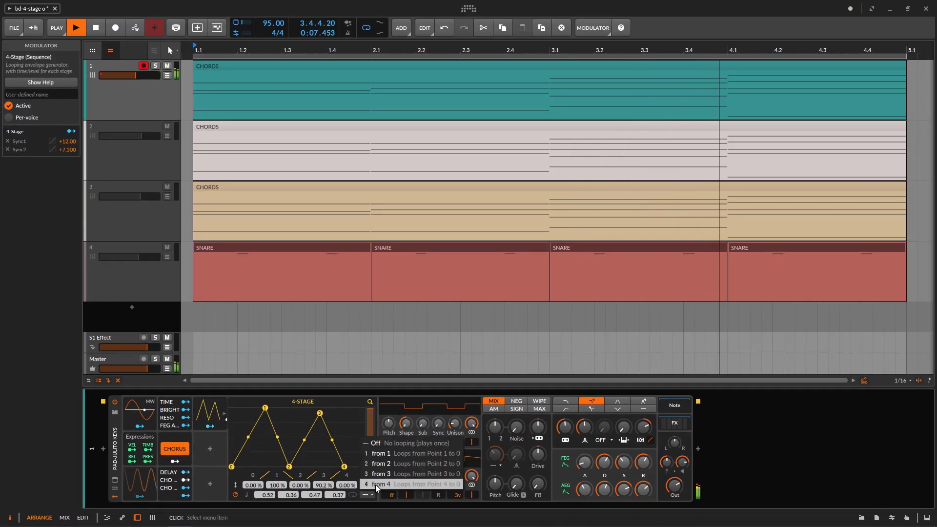
{"action": "left_click", "coordinate": [376, 484]}
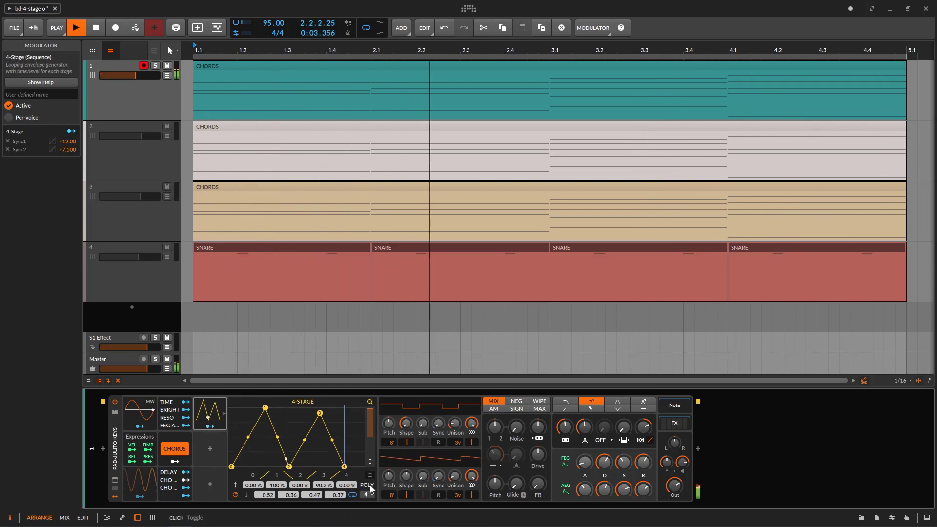
{"action": "key", "text": "space"}
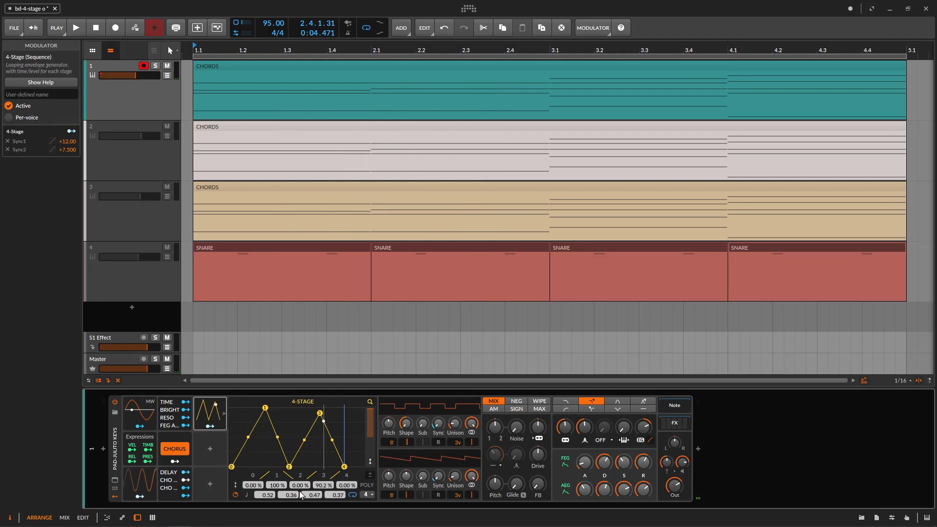
- On the second track, open the Classic LFO 2 modulator, set its amount to 100% and briefly play the chords
{"action": "left_click", "coordinate": [109, 165]}
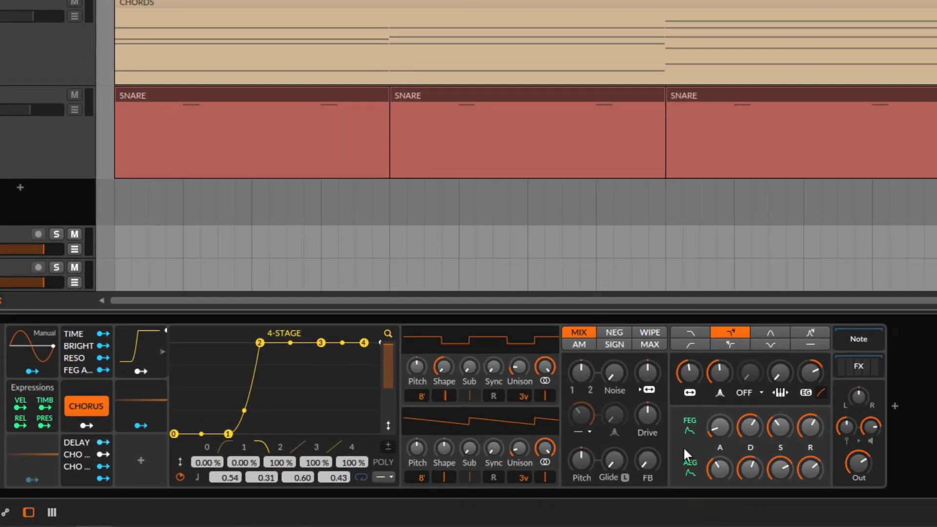
{"action": "left_click", "coordinate": [134, 399]}
{"action": "left_click", "coordinate": [131, 403]}
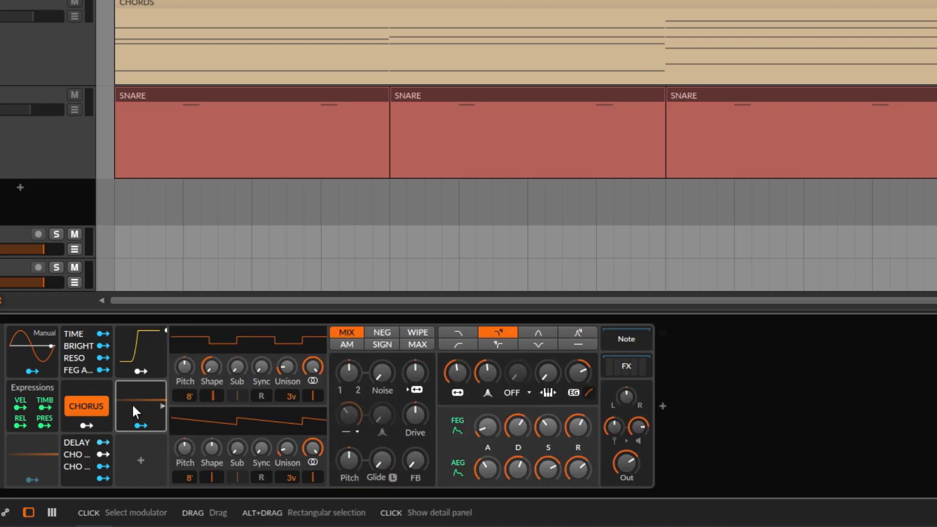
{"action": "left_click", "coordinate": [132, 403]}
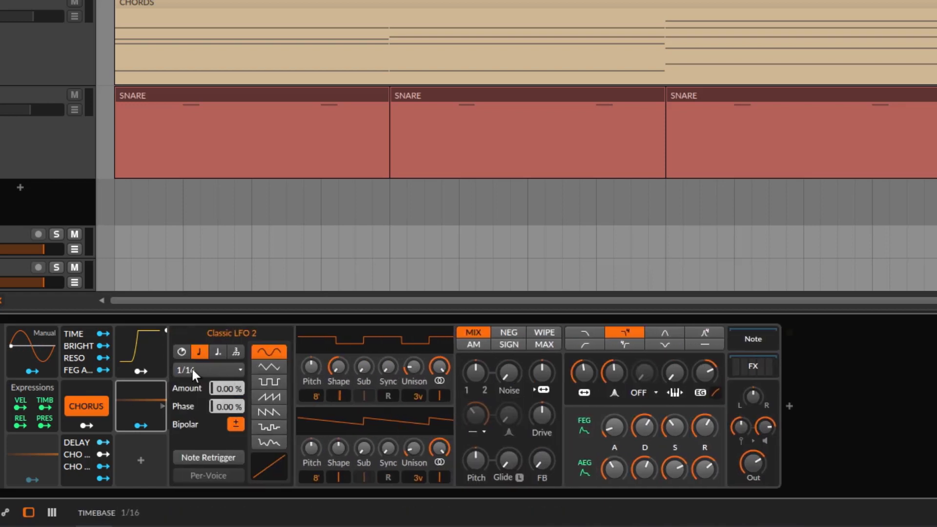
{"action": "left_click_drag", "start_coordinate": [222, 389], "coordinate": [222, 381]}
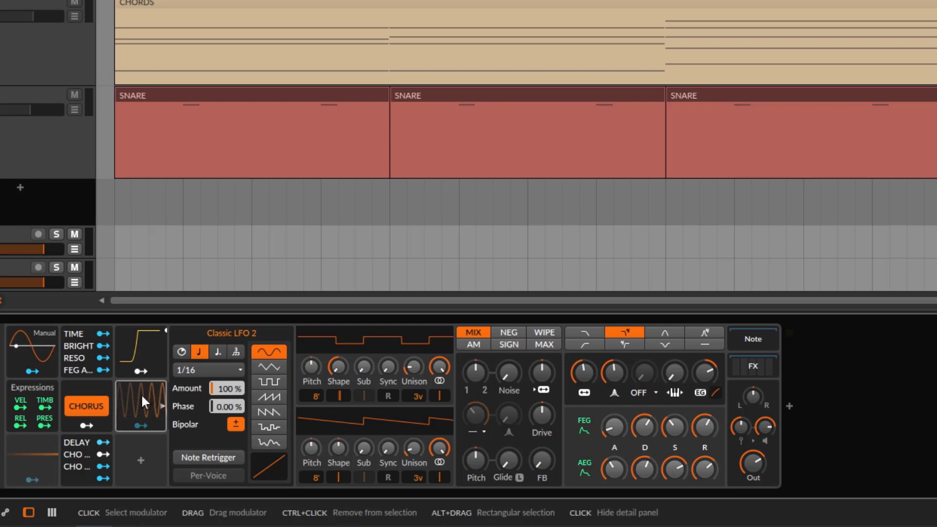
{"action": "key", "text": "space"}
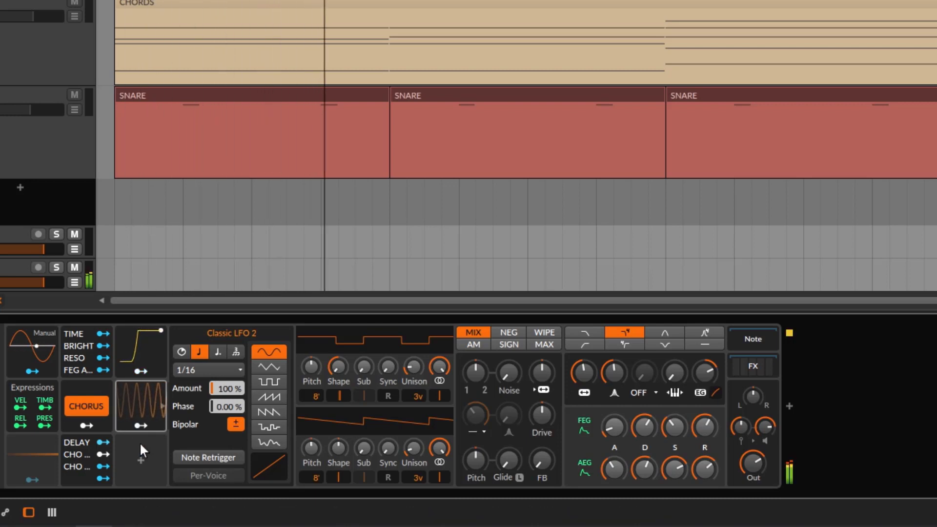
{"action": "key", "text": "space"}
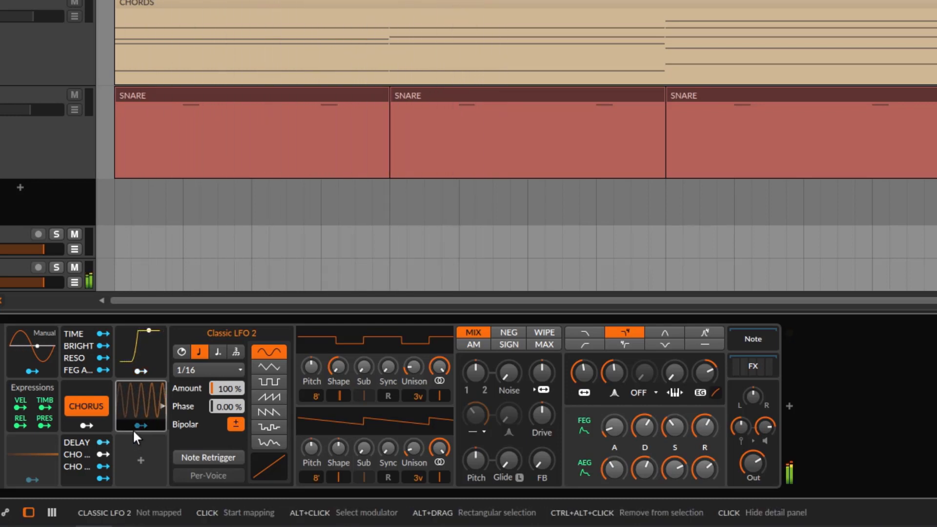
- Map Classic LFO 2 to the first oscillator's Sync at +11.10 and start playback
{"action": "left_click", "coordinate": [137, 424]}
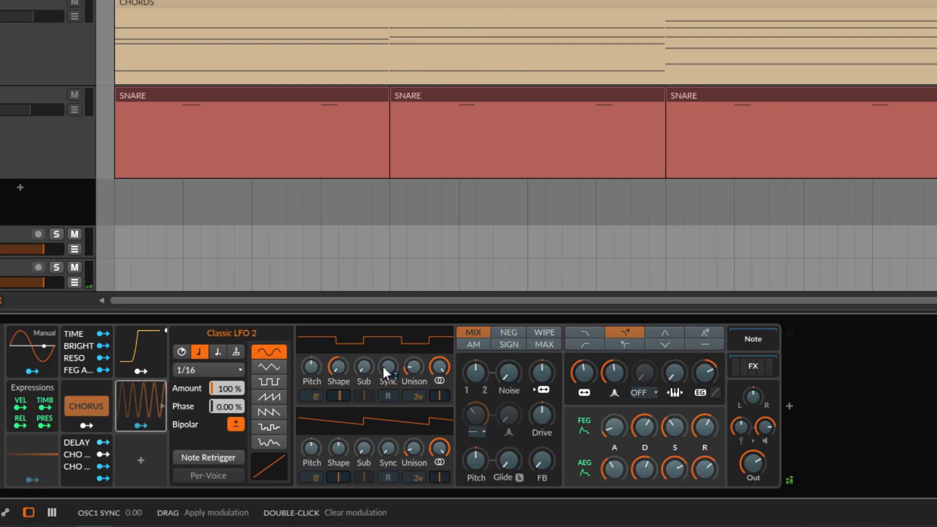
{"action": "left_click_drag", "start_coordinate": [382, 365], "coordinate": [382, 358]}
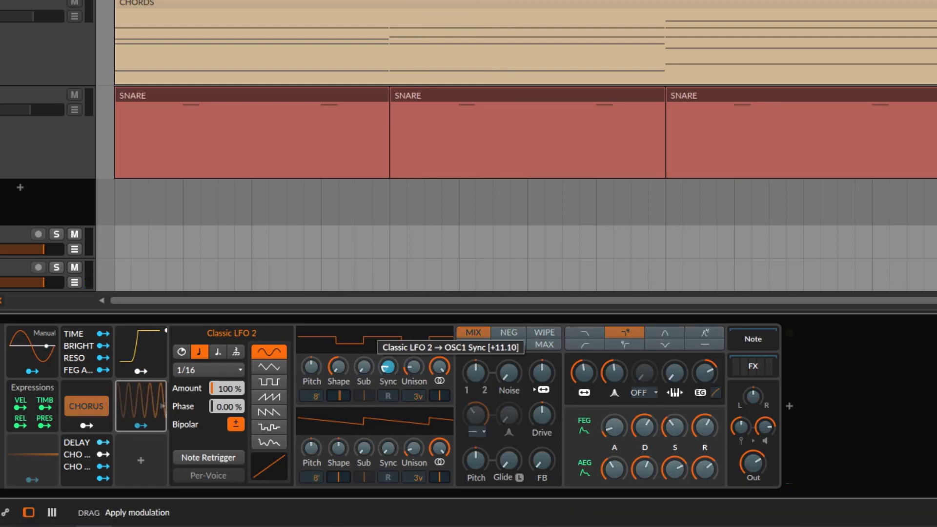
{"action": "key", "text": "space"}
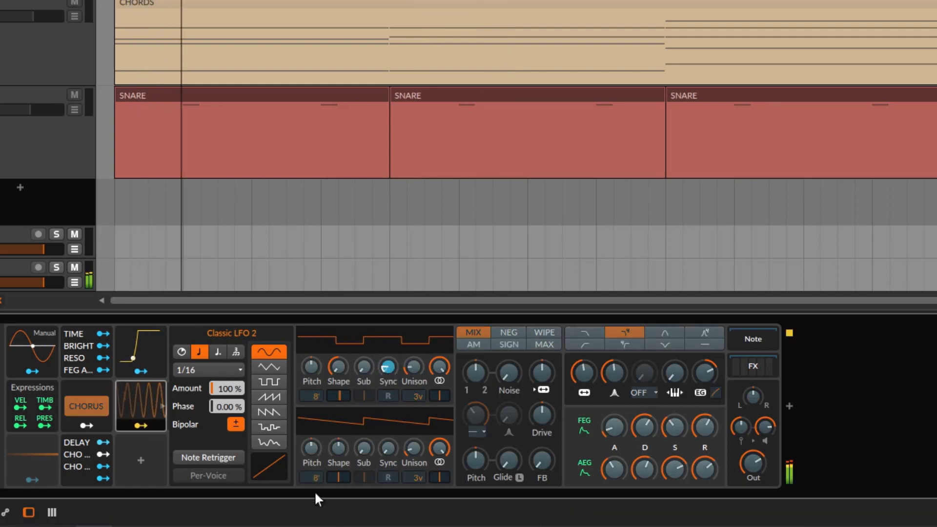
- Raise Classic LFO 2's modulation of the first oscillator's Sync to +13.50 during playback and finish the mapping
{"action": "left_click", "coordinate": [139, 426]}
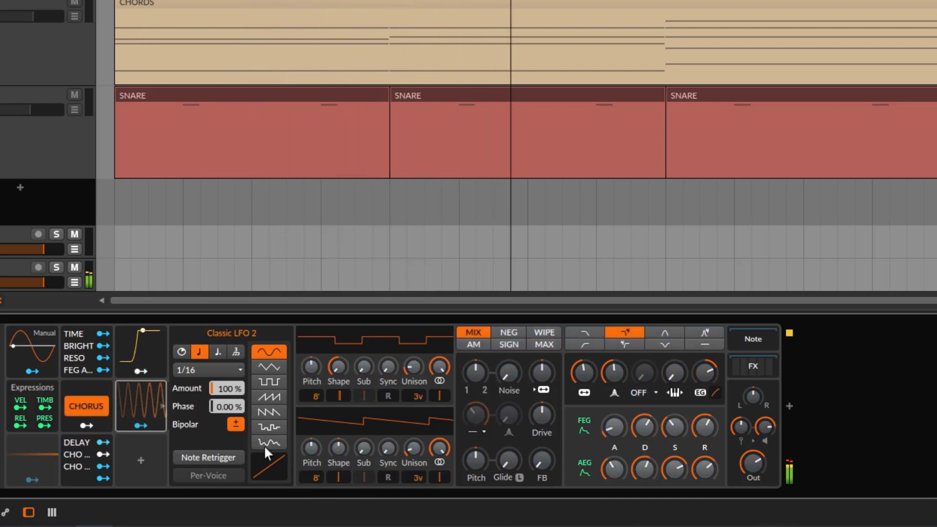
{"action": "left_click", "coordinate": [141, 426]}
{"action": "left_click_drag", "start_coordinate": [388, 368], "coordinate": [388, 356]}
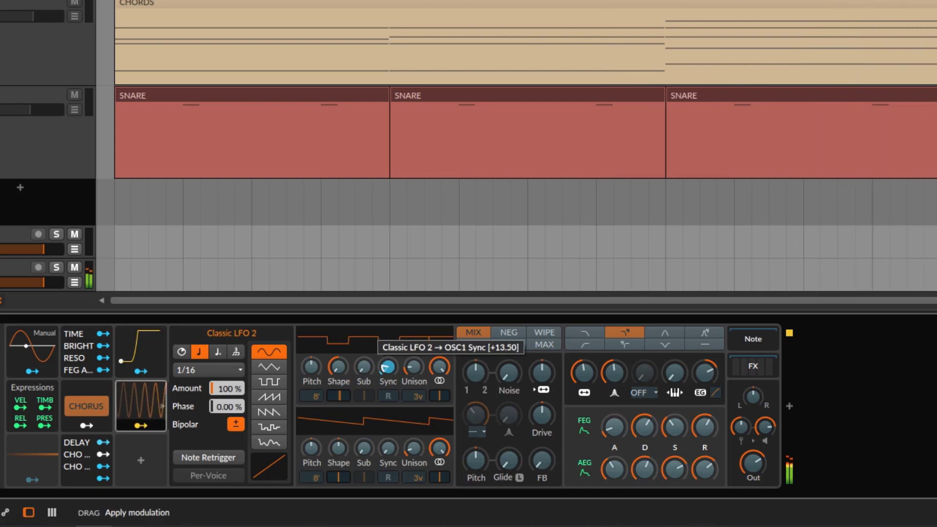
{"action": "left_click", "coordinate": [142, 426]}
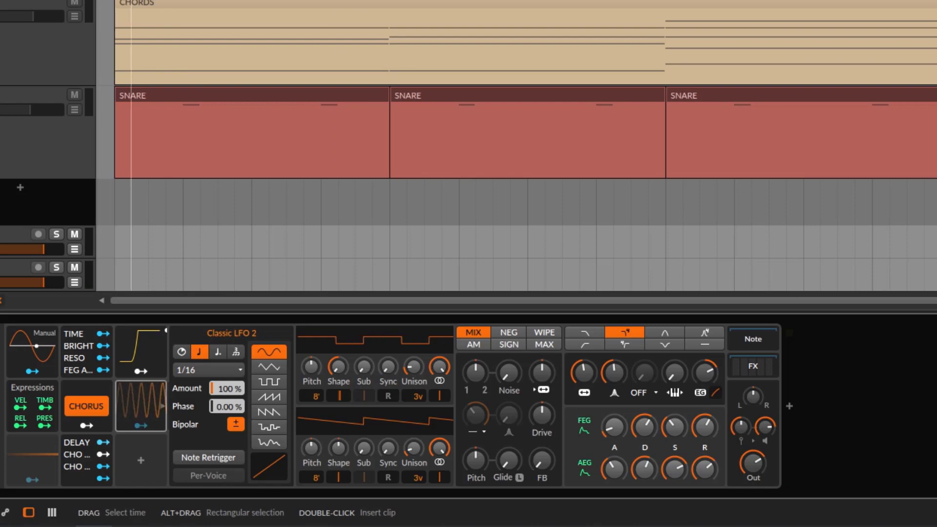
{"action": "key", "text": "space"}
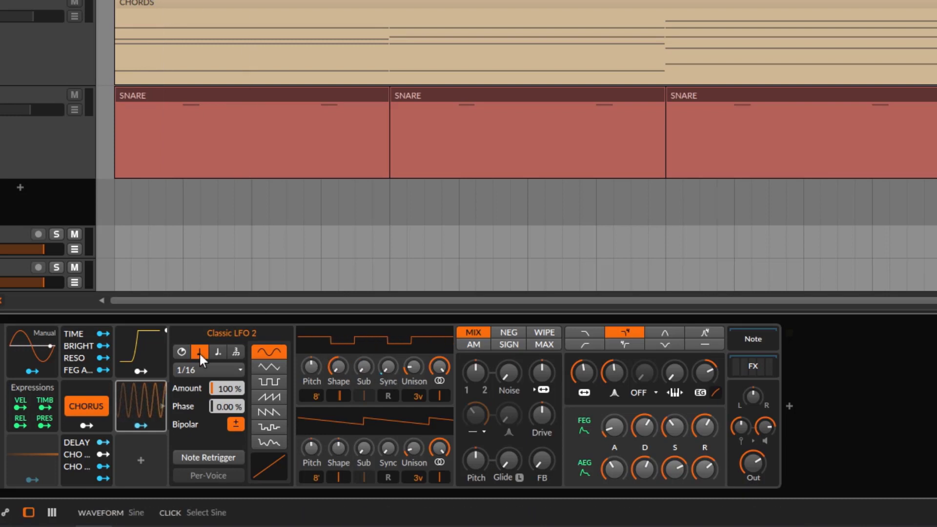
- Reset Classic LFO 2's amount to 0.00% and map the 4-Stage modulator to that amount at 100%
{"action": "left_click", "coordinate": [152, 344]}
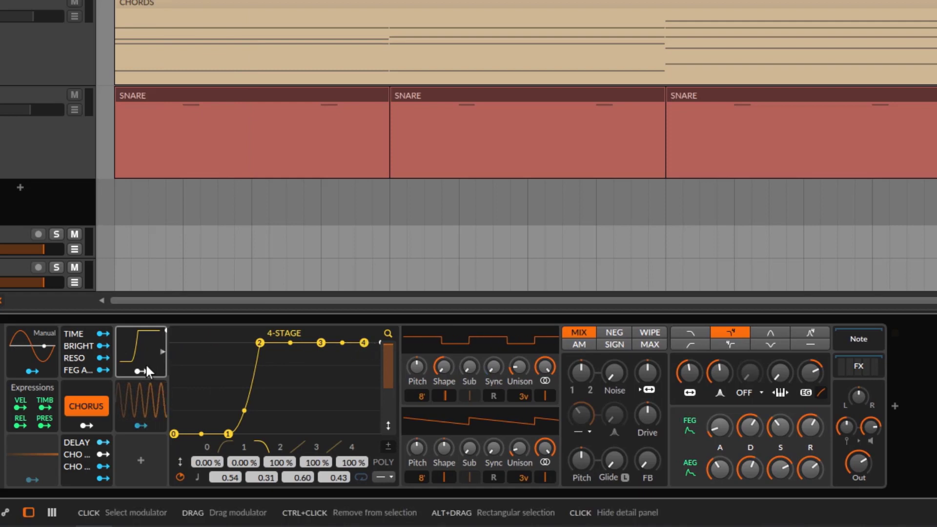
{"action": "left_click", "coordinate": [146, 404]}
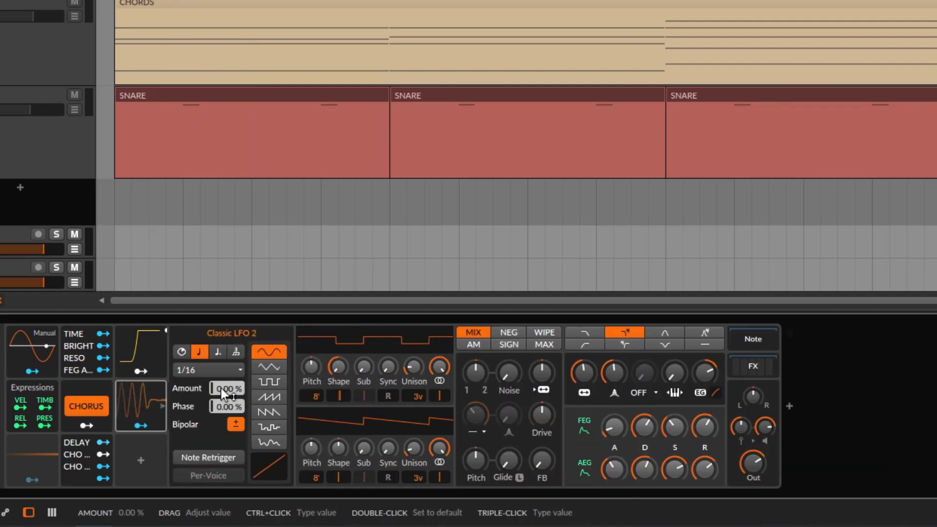
{"action": "left_click", "coordinate": [142, 348]}
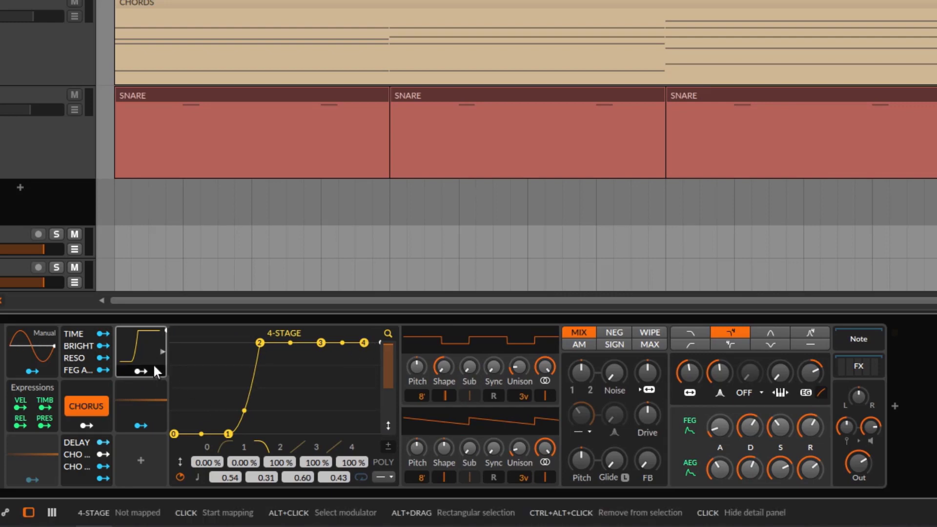
{"action": "left_click", "coordinate": [143, 371]}
{"action": "left_click", "coordinate": [132, 400]}
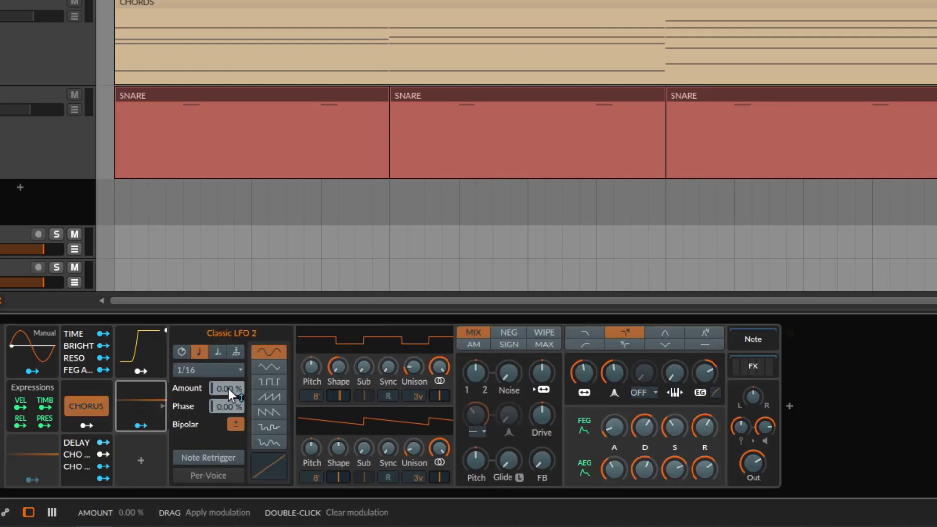
{"action": "left_click_drag", "start_coordinate": [228, 388], "coordinate": [228, 349]}
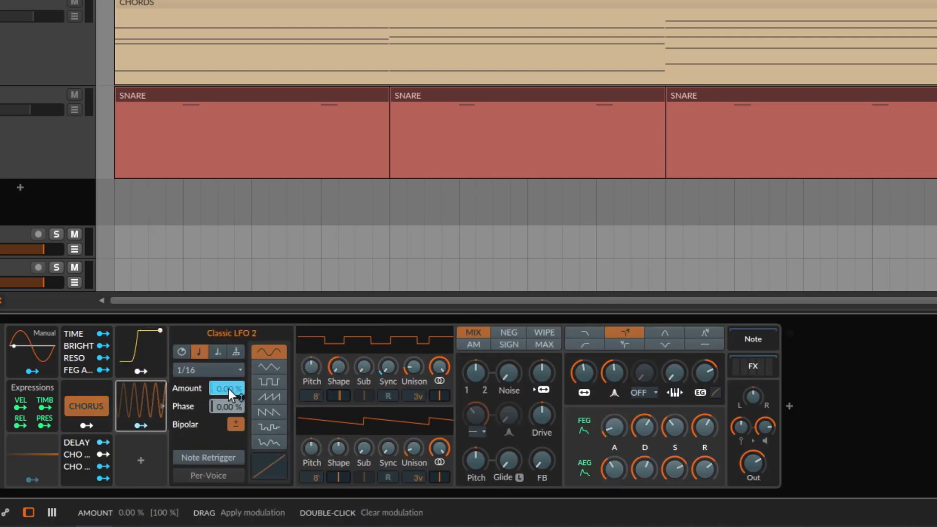
- Play the chords with the 4-Stage graph open to check the delayed LFO fade-in, and reopen Classic LFO 2's settings
{"action": "left_click", "coordinate": [154, 348]}
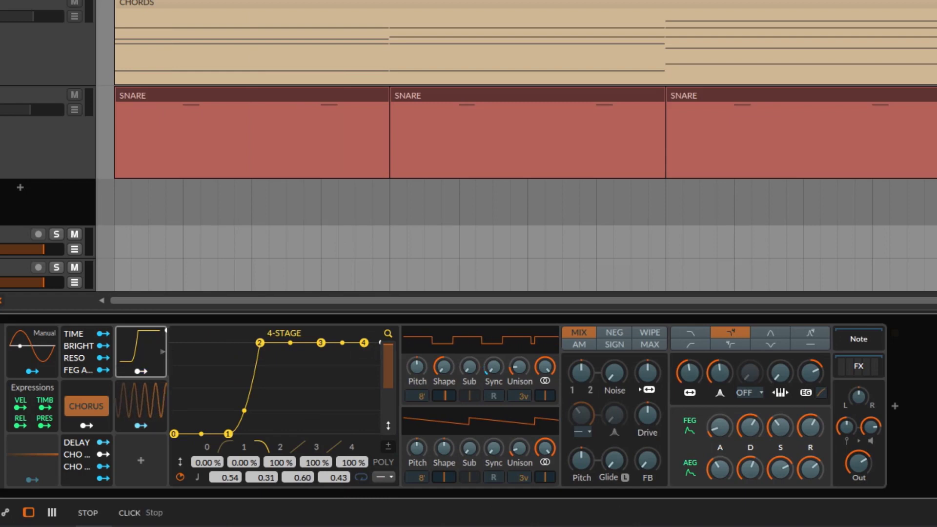
{"action": "key", "text": "space"}
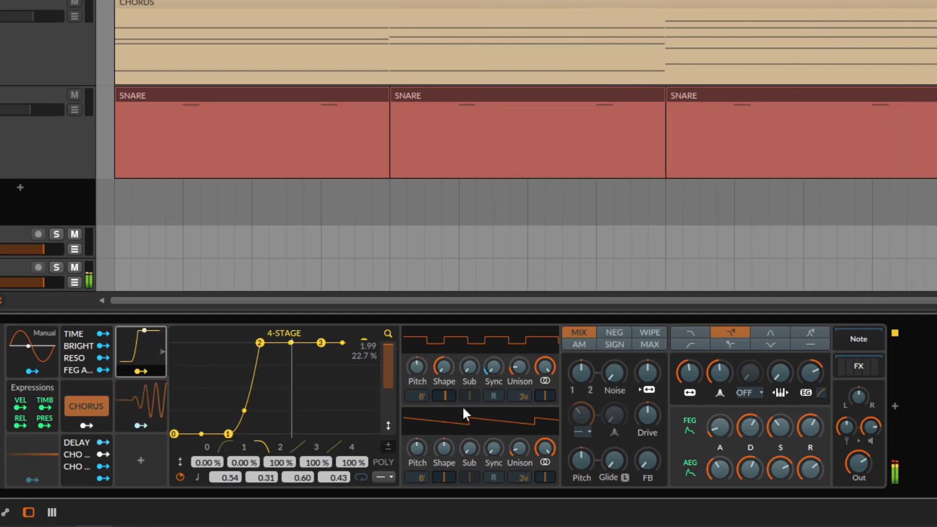
{"action": "right_click", "coordinate": [493, 367]}
{"action": "left_click", "coordinate": [653, 500]}
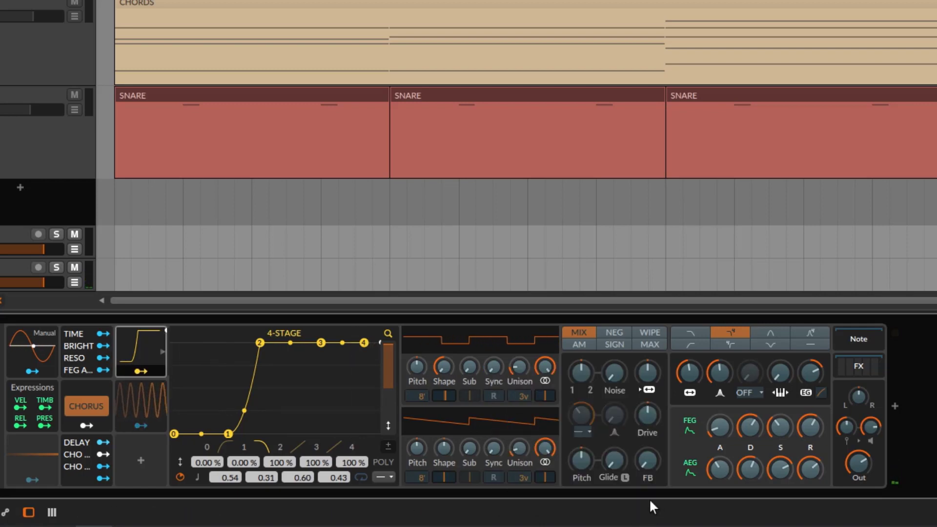
{"action": "left_click", "coordinate": [156, 399]}
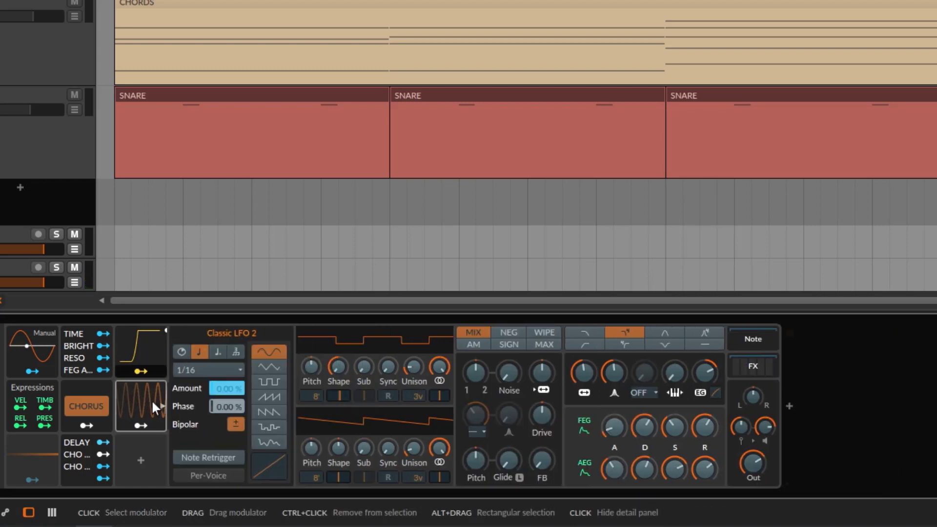
- Map Classic LFO 2 to the synth's global Pitch at +1.200 and play the chords to hear the delayed vibrato
{"action": "left_click", "coordinate": [152, 400]}
{"action": "left_click", "coordinate": [151, 399]}
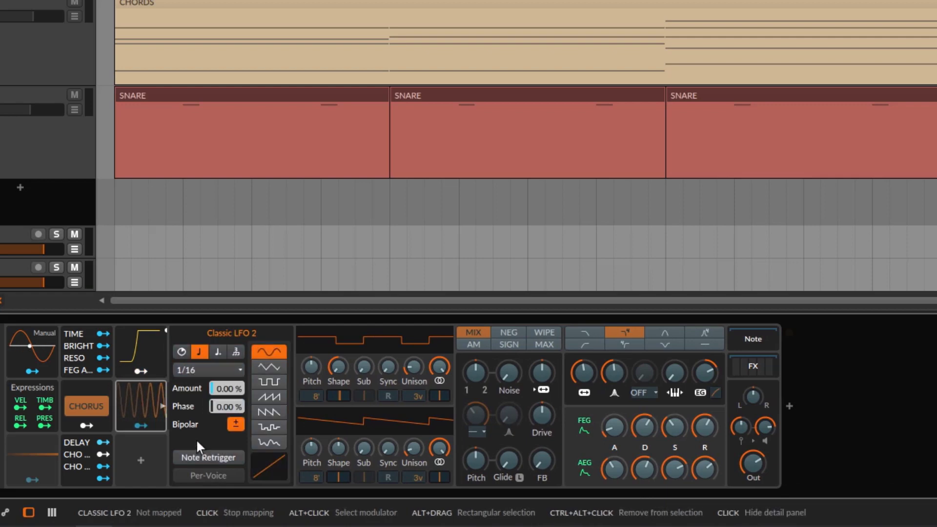
{"action": "left_click_drag", "start_coordinate": [480, 459], "coordinate": [480, 439]}
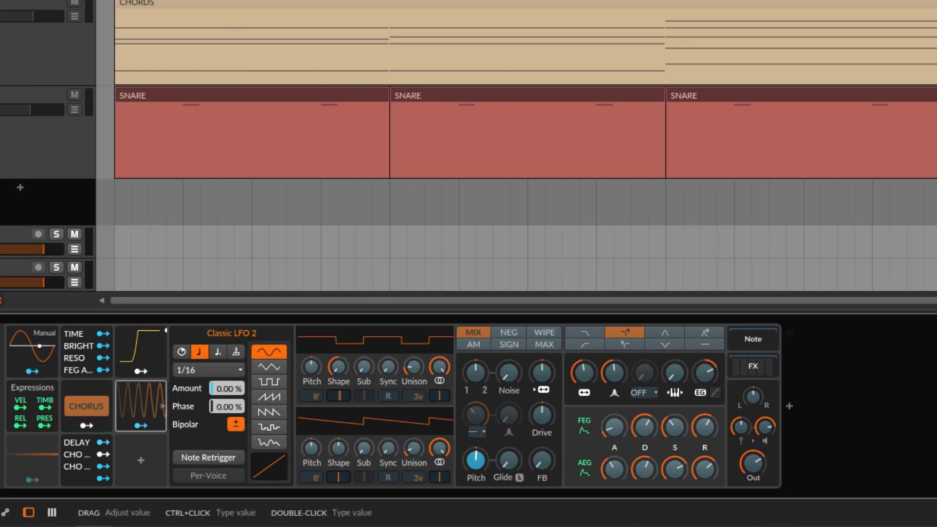
{"action": "key", "text": "space"}
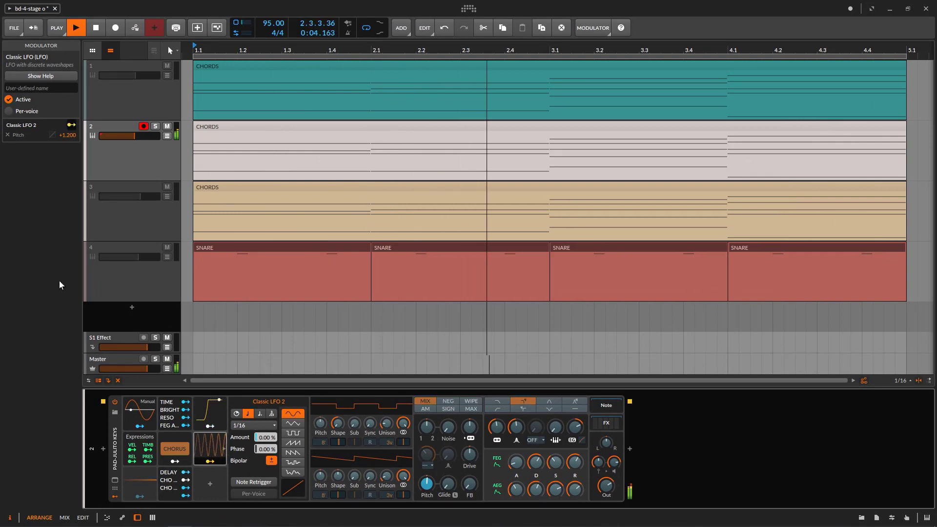
{"action": "key", "text": "space"}
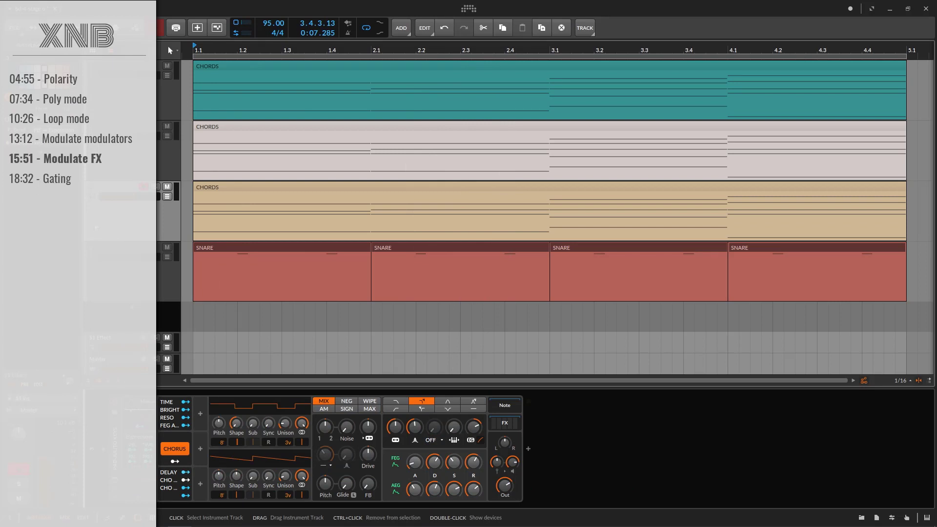
- Play track 3's chords, lower the Mix of the Reverb in the synth's FX chain, and open the Reverb's 4-Stage modulator
{"action": "key", "text": "space"}
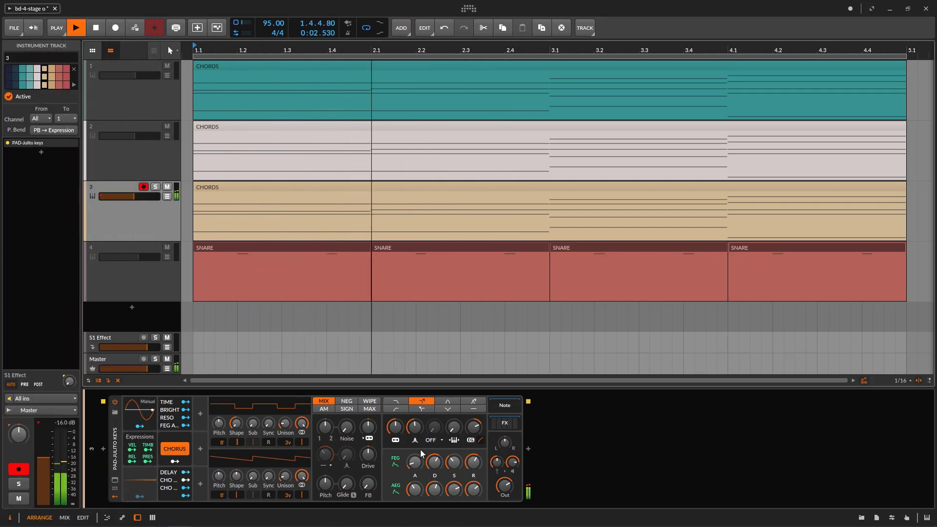
{"action": "key", "text": "space"}
{"action": "left_click", "coordinate": [505, 423]}
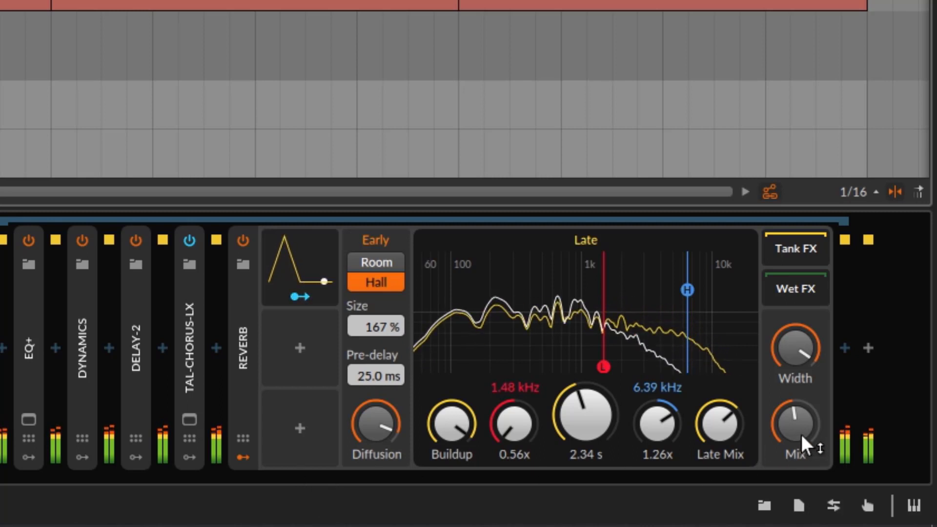
{"action": "mouse_move", "coordinate": [800, 433]}
{"action": "left_mouse_down"}
{"action": "mouse_move", "coordinate": [800, 471]}
{"action": "mouse_move", "coordinate": [799, 431]}
{"action": "left_mouse_up"}
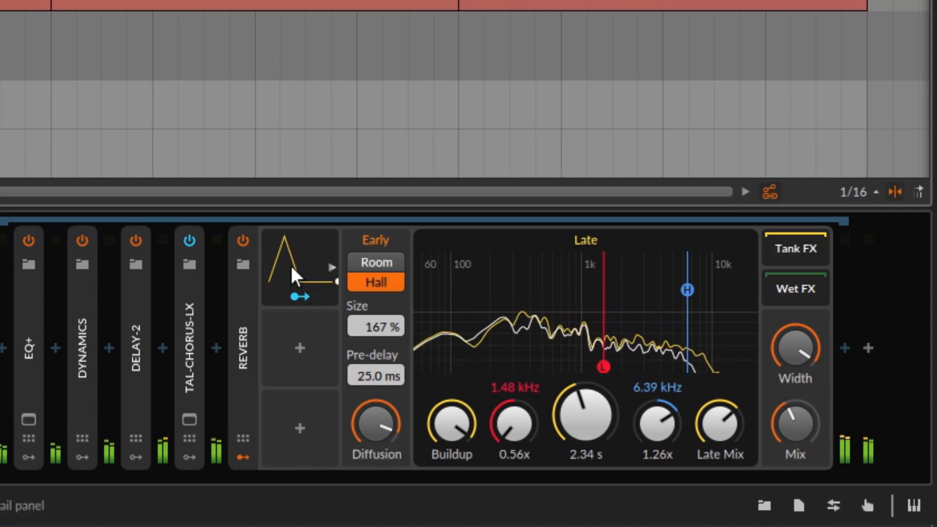
{"action": "left_click", "coordinate": [305, 266]}
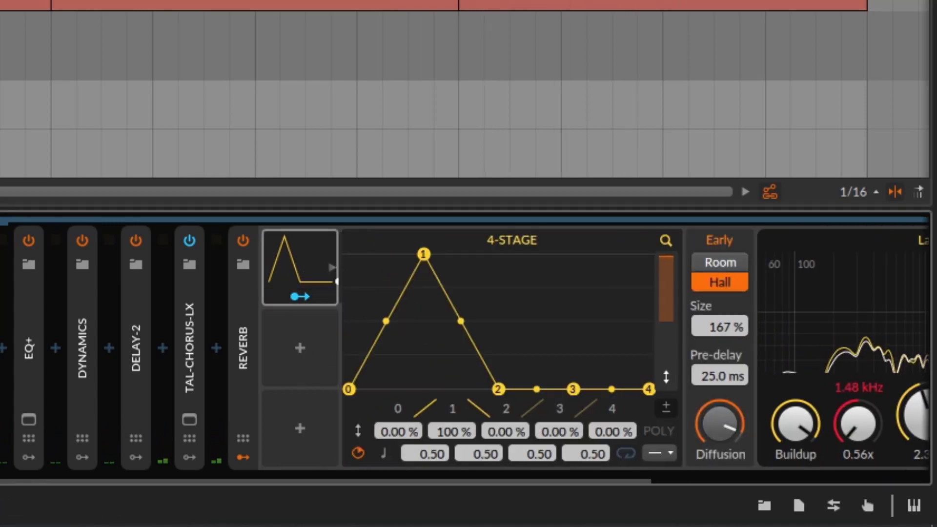
- Switch the Reverb's 4-Stage modulator to bipolar and set stage 1 to 33.8% and stage 3 to 28.6%
{"action": "left_click_drag", "start_coordinate": [205, 477], "coordinate": [469, 479]}
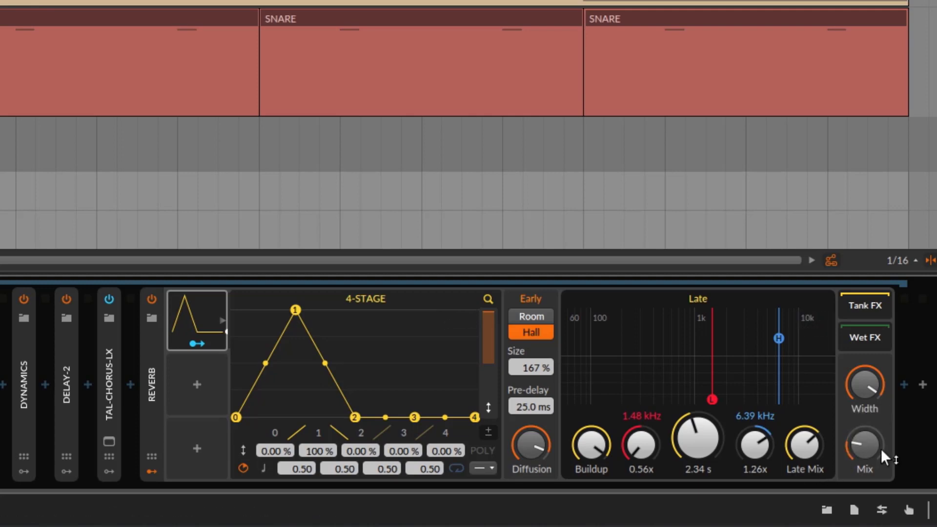
{"action": "left_click", "coordinate": [489, 432]}
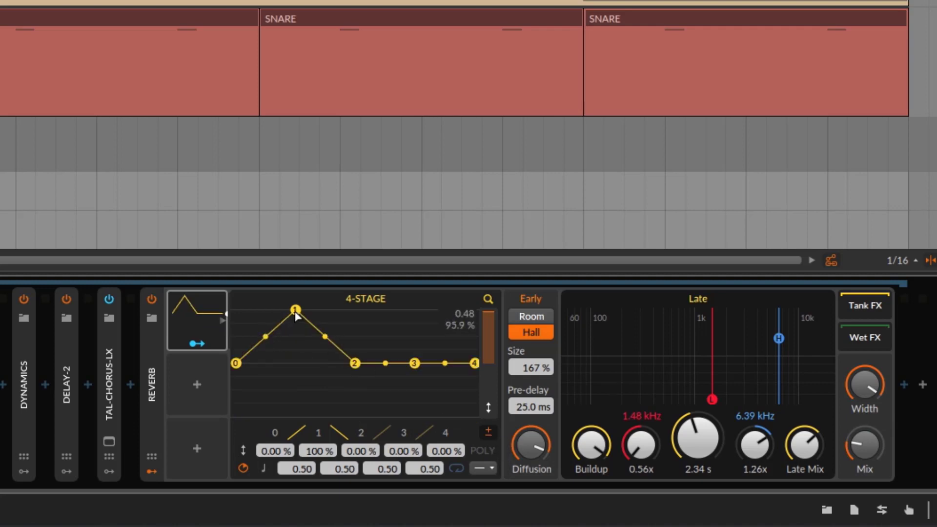
{"action": "left_click_drag", "start_coordinate": [298, 353], "coordinate": [295, 355]}
{"action": "left_click_drag", "start_coordinate": [414, 365], "coordinate": [418, 353]}
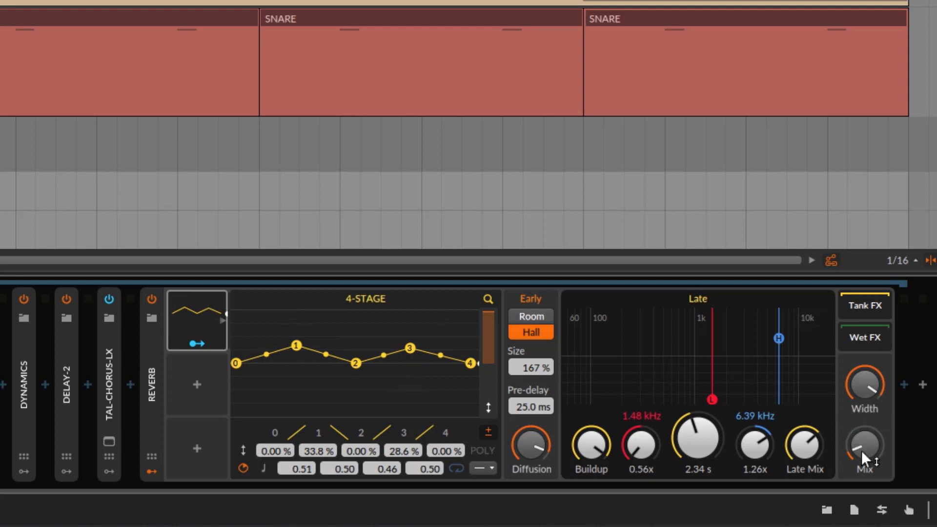
- Map the 4-Stage modulator to the Reverb's Mix with a positive amount and play the chords to hear it
{"action": "left_click", "coordinate": [197, 344]}
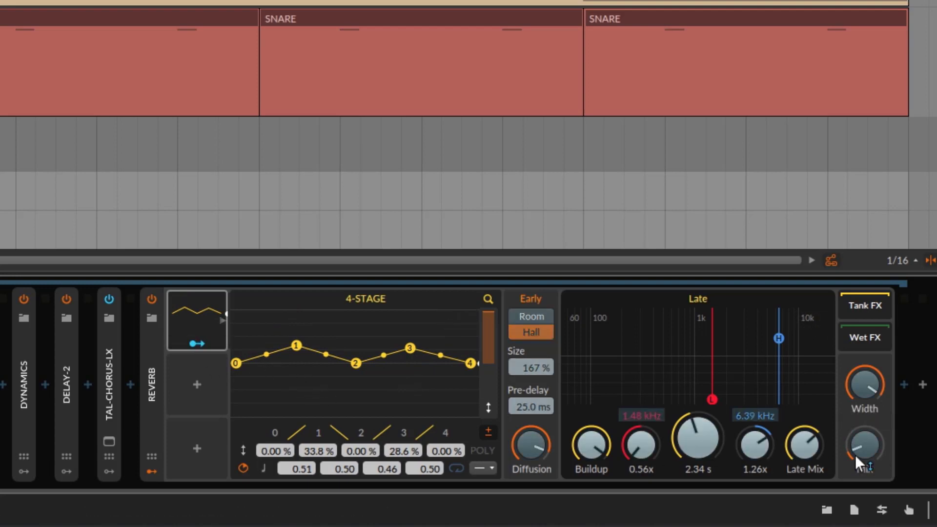
{"action": "left_click_drag", "start_coordinate": [864, 445], "coordinate": [864, 437]}
{"action": "key", "text": "space"}
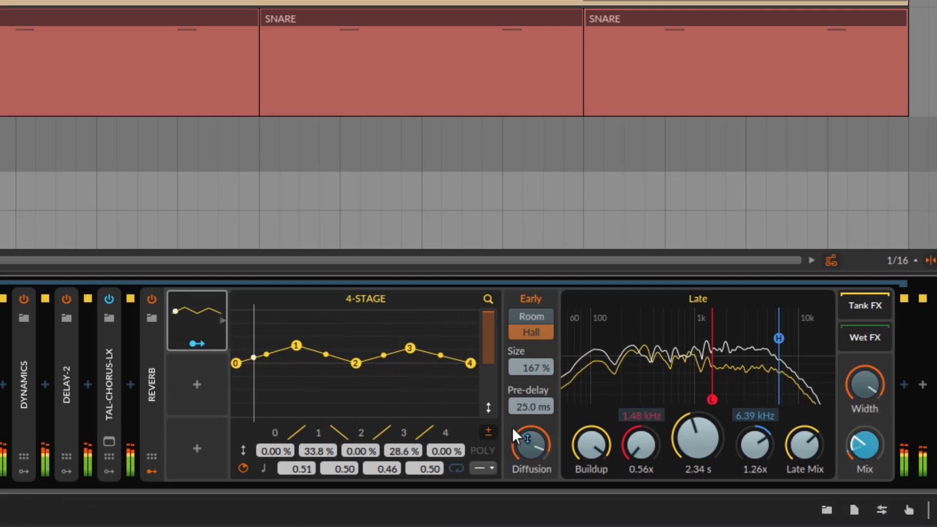
{"action": "left_click", "coordinate": [195, 344]}
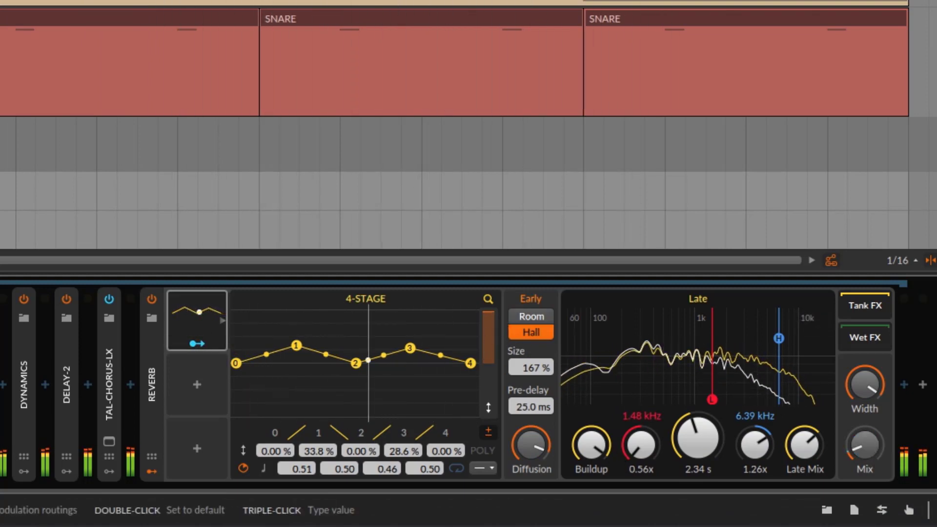
- Raise the Reverb's Mix and reshape the 4-Stage with stage 1 at 24.8%, stage 3 at -72.2% and stage 4 at -75.2%
{"action": "left_click_drag", "start_coordinate": [869, 450], "coordinate": [869, 413]}
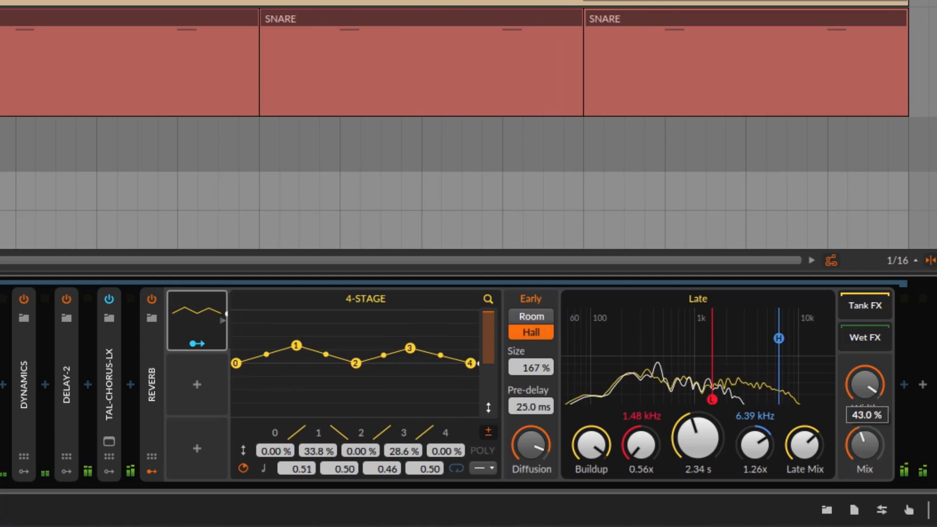
{"action": "left_click_drag", "start_coordinate": [875, 451], "coordinate": [874, 454]}
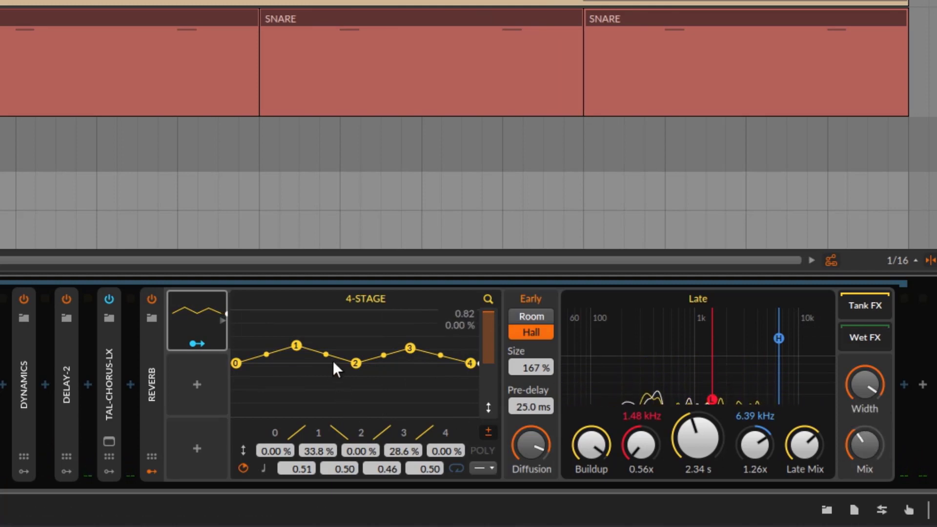
{"action": "mouse_move", "coordinate": [297, 351]}
{"action": "left_mouse_down"}
{"action": "mouse_move", "coordinate": [302, 360]}
{"action": "mouse_move", "coordinate": [295, 350]}
{"action": "left_mouse_up"}
{"action": "left_click_drag", "start_coordinate": [412, 348], "coordinate": [412, 380]}
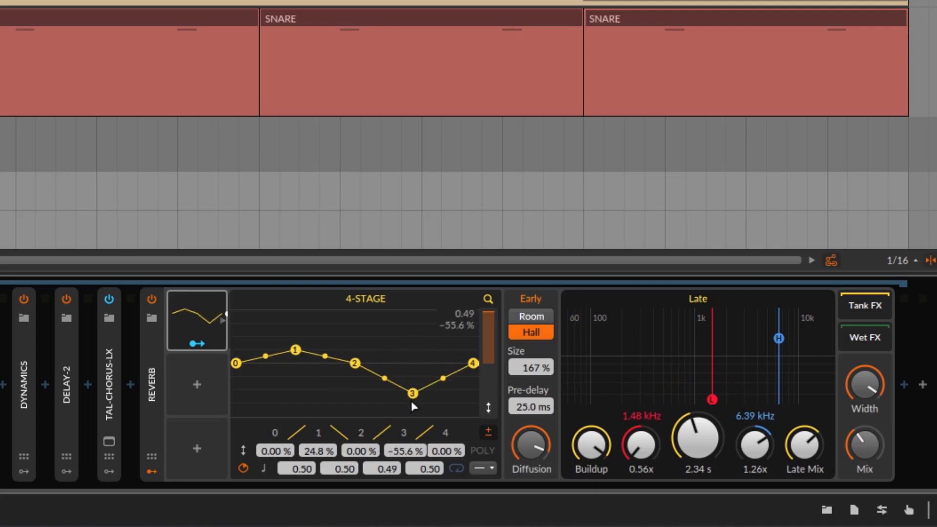
{"action": "left_click_drag", "start_coordinate": [410, 413], "coordinate": [460, 405]}
- Set the 4-Stage's modulation of the Reverb's Mix to +0.285 during playback, finish the mapping and stop
{"action": "key", "text": "space"}
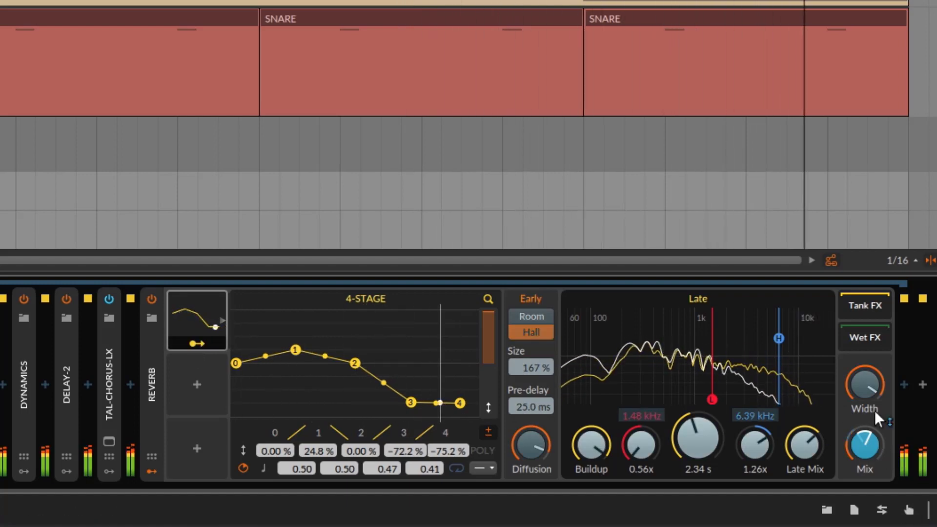
{"action": "left_click_drag", "start_coordinate": [872, 443], "coordinate": [871, 433]}
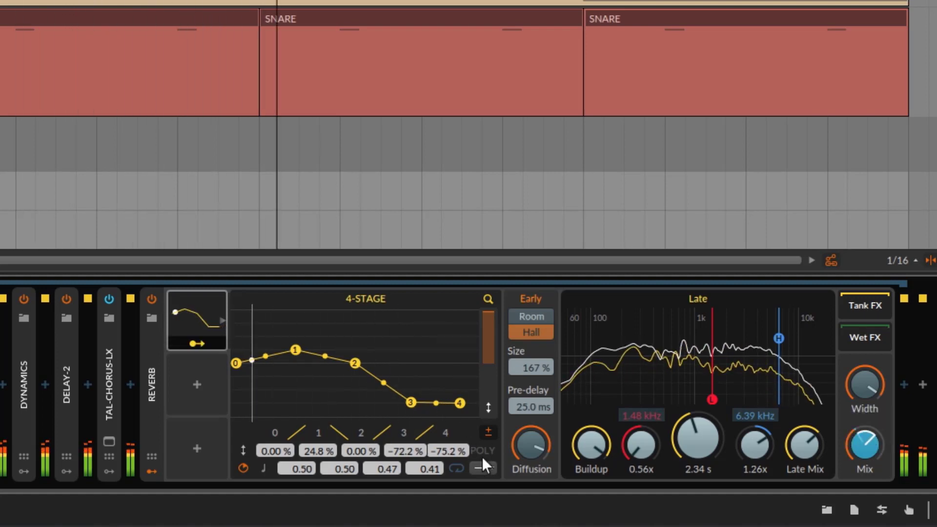
{"action": "left_click", "coordinate": [208, 343]}
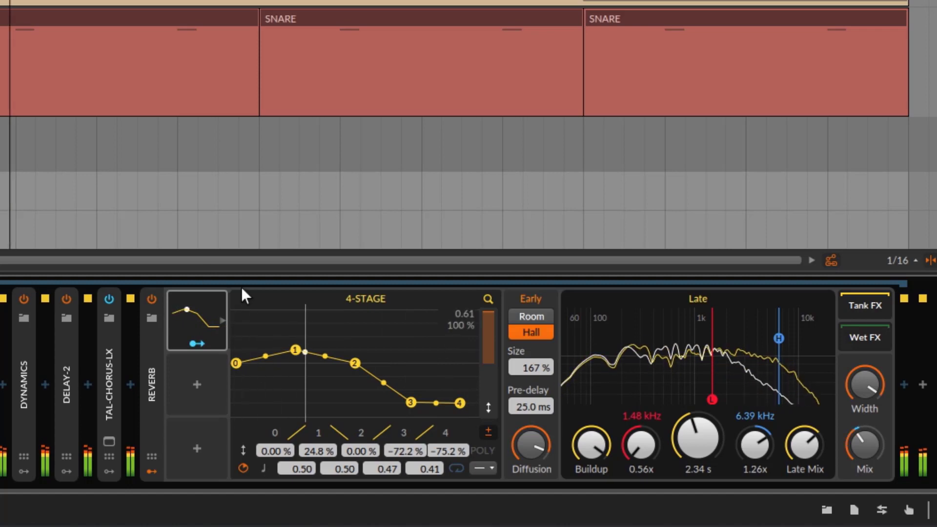
{"action": "key", "text": "space"}
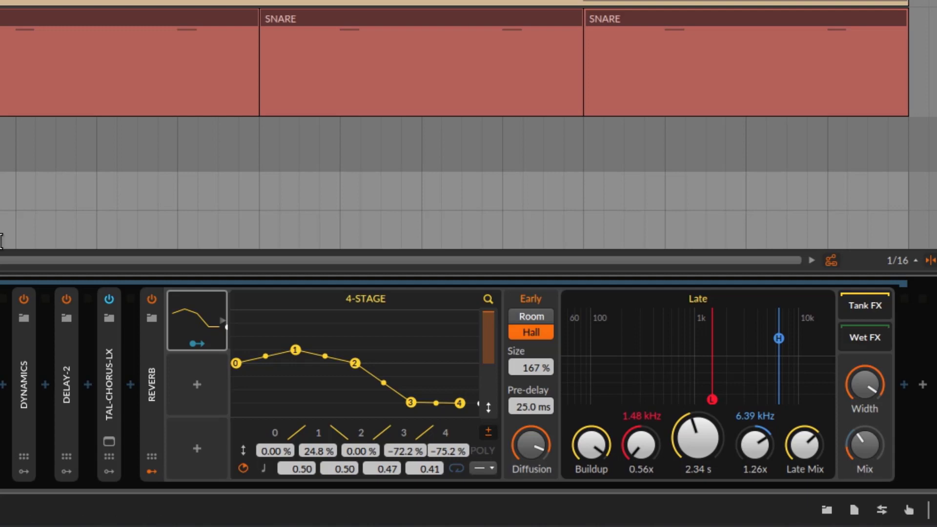
- Select snare track 4 and play it to hear the dry snare
{"action": "left_click", "coordinate": [150, 356]}
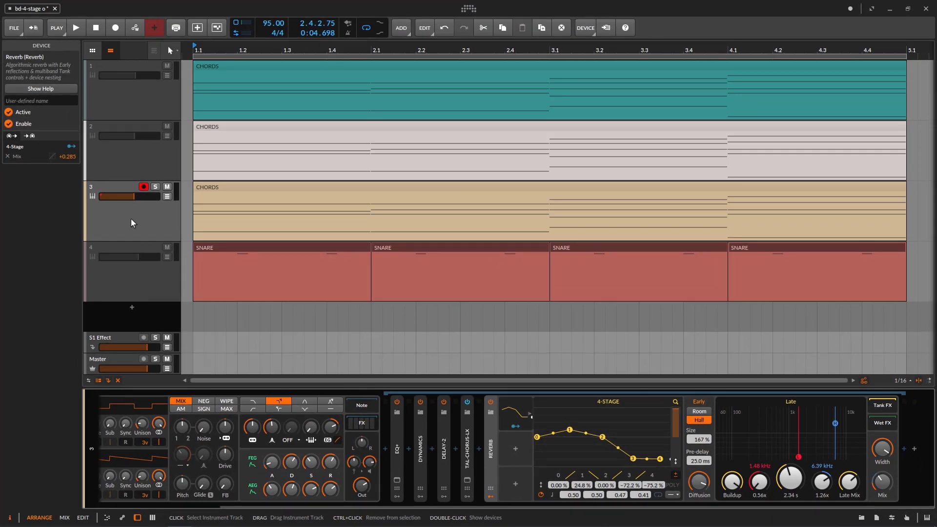
{"action": "left_click", "coordinate": [130, 250]}
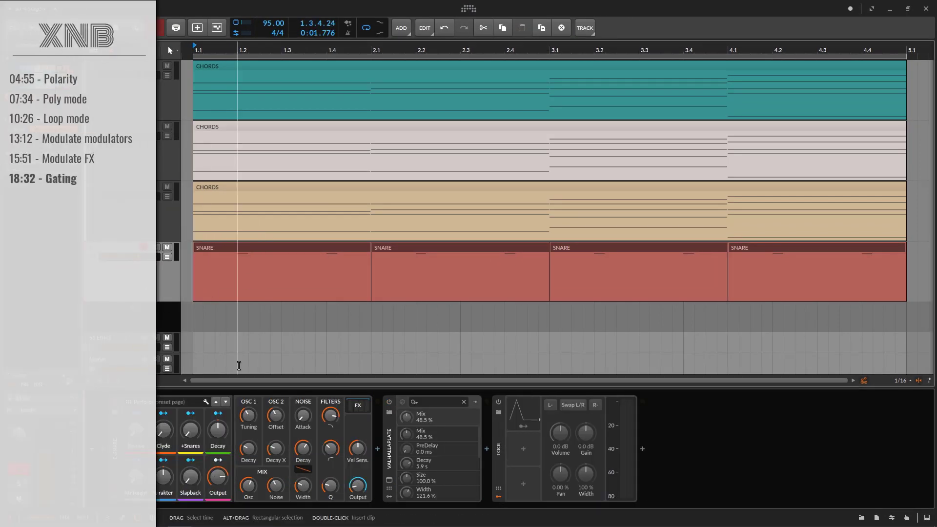
{"action": "left_click", "coordinate": [115, 456]}
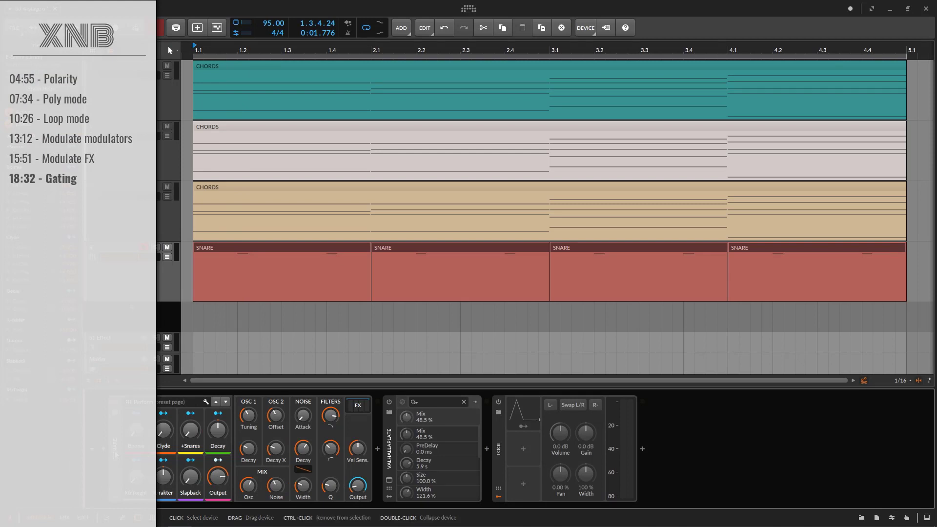
{"action": "left_click", "coordinate": [119, 294]}
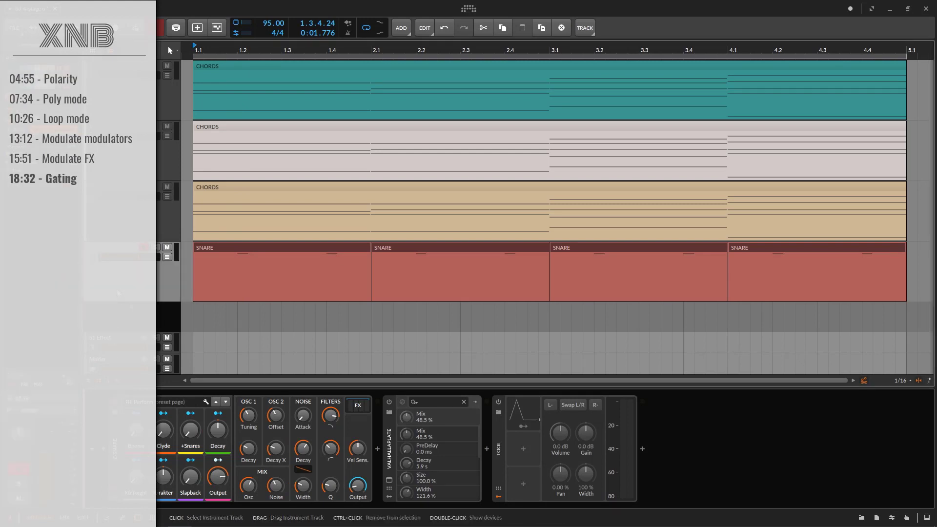
{"action": "key", "text": "space"}
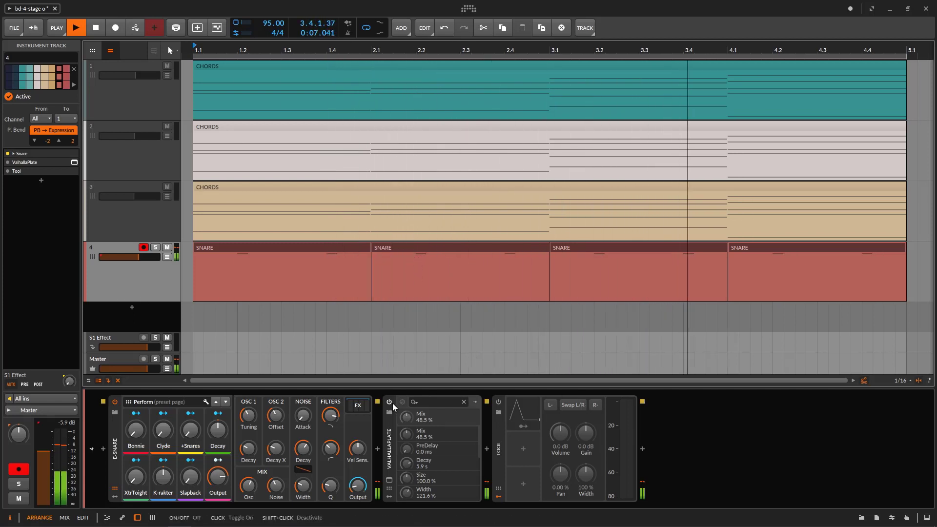
{"action": "key", "text": "space"}
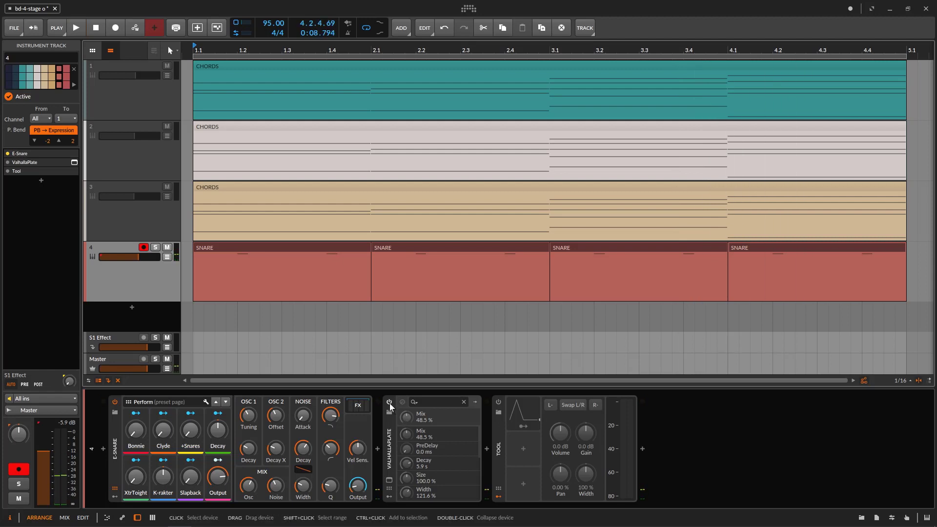
- Enable ValhallaPlate with its window open, lower track 4's volume slightly while the snare plays, and close the window
{"action": "left_click", "coordinate": [389, 481]}
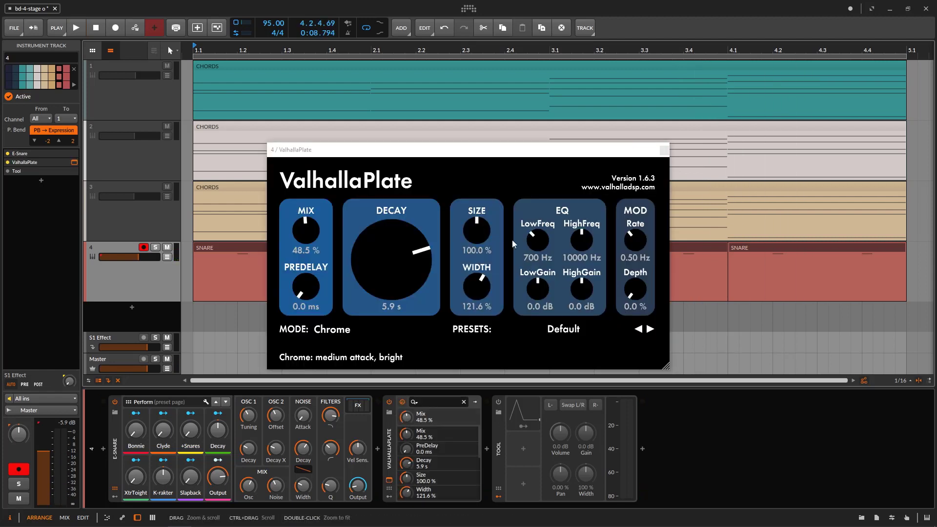
{"action": "key", "text": "space"}
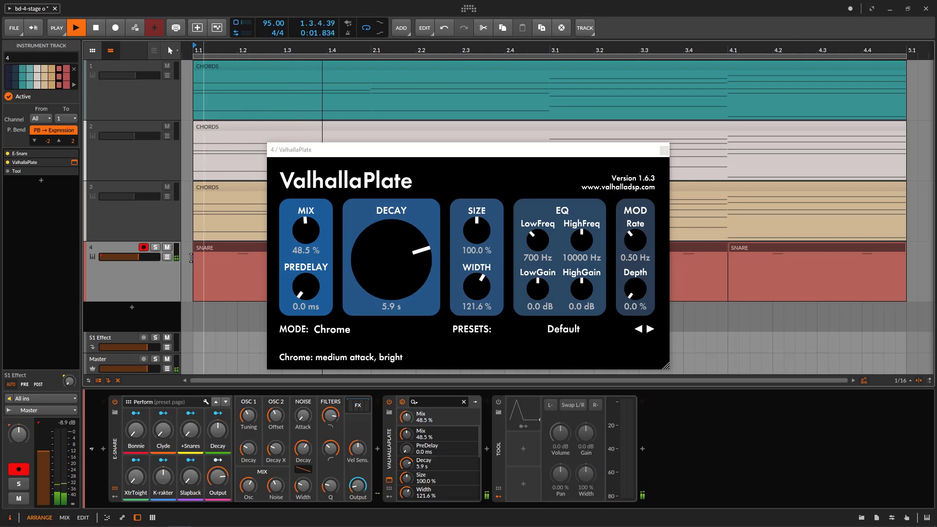
{"action": "left_click_drag", "start_coordinate": [138, 256], "coordinate": [133, 257]}
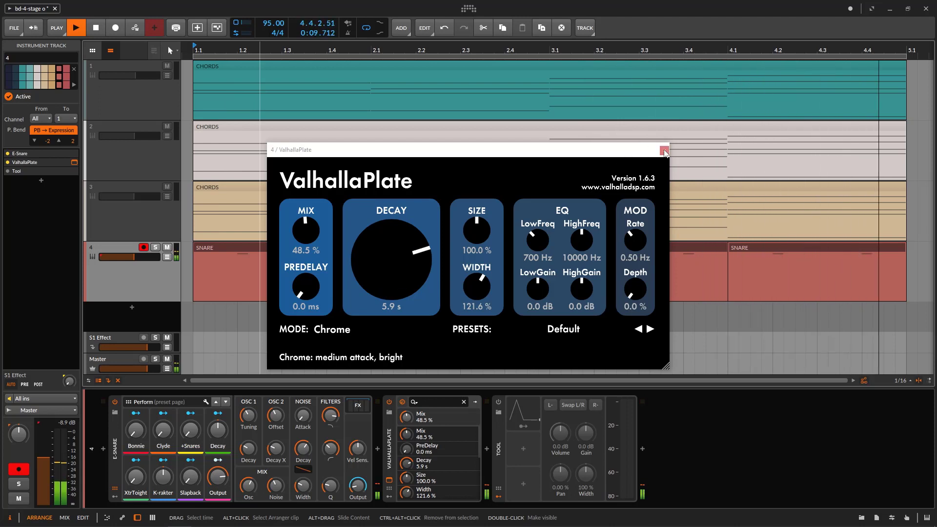
{"action": "left_click", "coordinate": [664, 153]}
{"action": "key", "text": "space"}
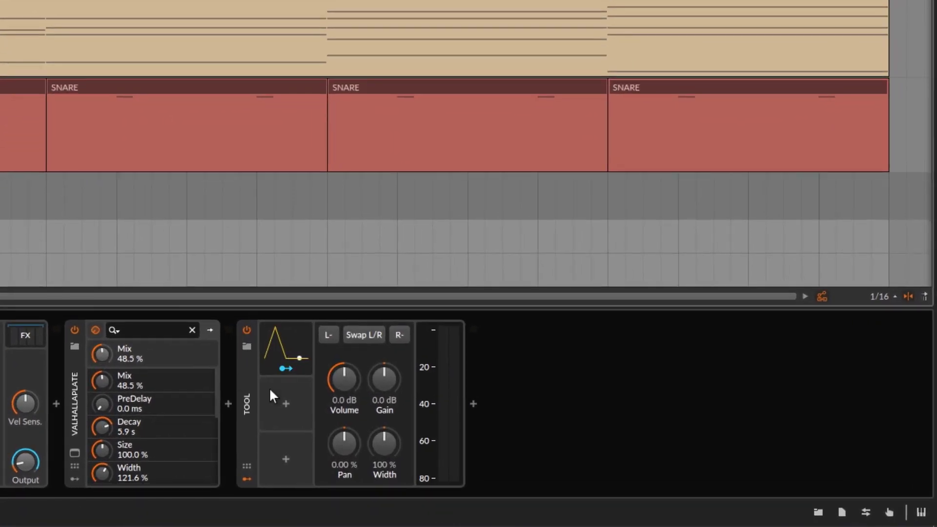
- Play the snare, try a different Volume on the Tool device and reset it to 0.0 dB
{"action": "key", "text": "space"}
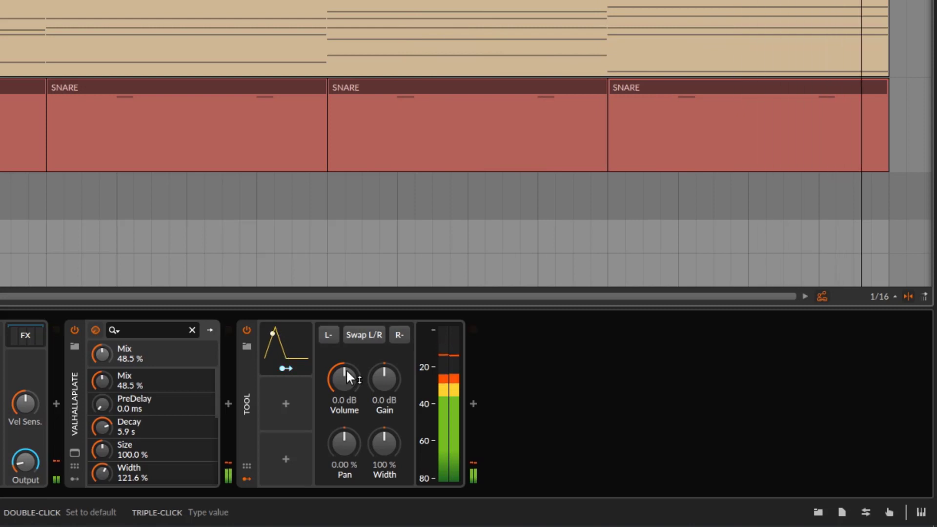
{"action": "mouse_move", "coordinate": [346, 368]}
{"action": "left_mouse_down"}
{"action": "mouse_move", "coordinate": [347, 341]}
{"action": "mouse_move", "coordinate": [347, 419]}
{"action": "mouse_move", "coordinate": [346, 365]}
{"action": "left_mouse_up"}
{"action": "double_click", "coordinate": [346, 367]}
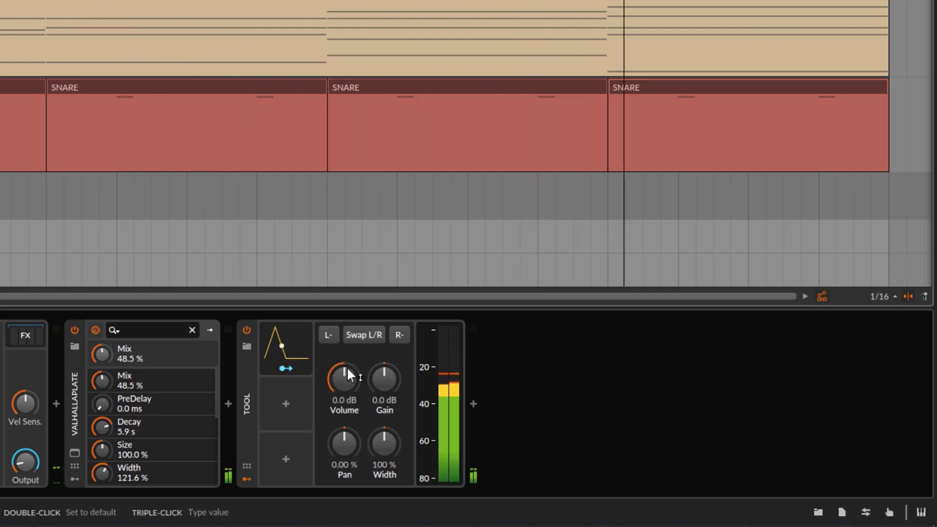
- Shape the Tool's 4-Stage with stages 1 and 2 at 0%, stages 3 and 4 at 100%, and times 0.46, 0.50, 0.30 and 0.65
{"action": "left_click", "coordinate": [274, 330]}
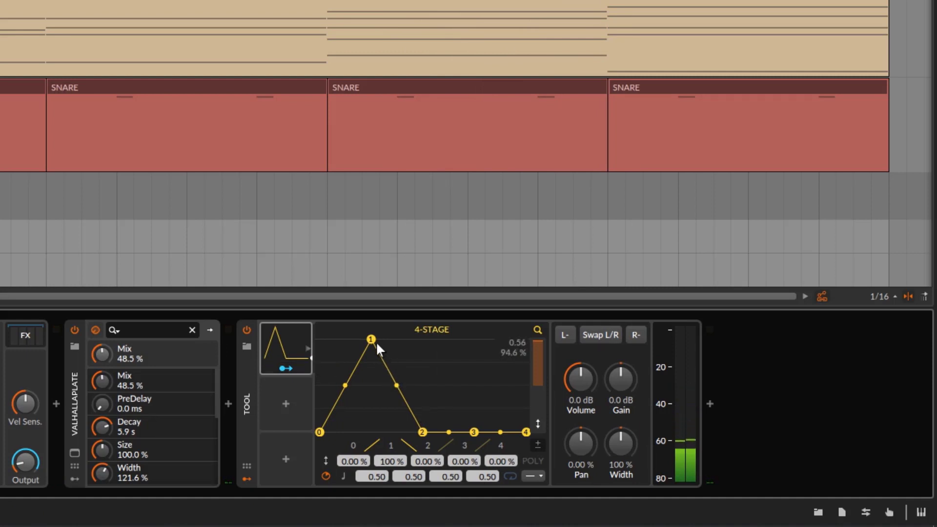
{"action": "left_click_drag", "start_coordinate": [374, 341], "coordinate": [368, 441]}
{"action": "left_click_drag", "start_coordinate": [472, 429], "coordinate": [464, 333]}
{"action": "left_click_drag", "start_coordinate": [501, 432], "coordinate": [515, 339]}
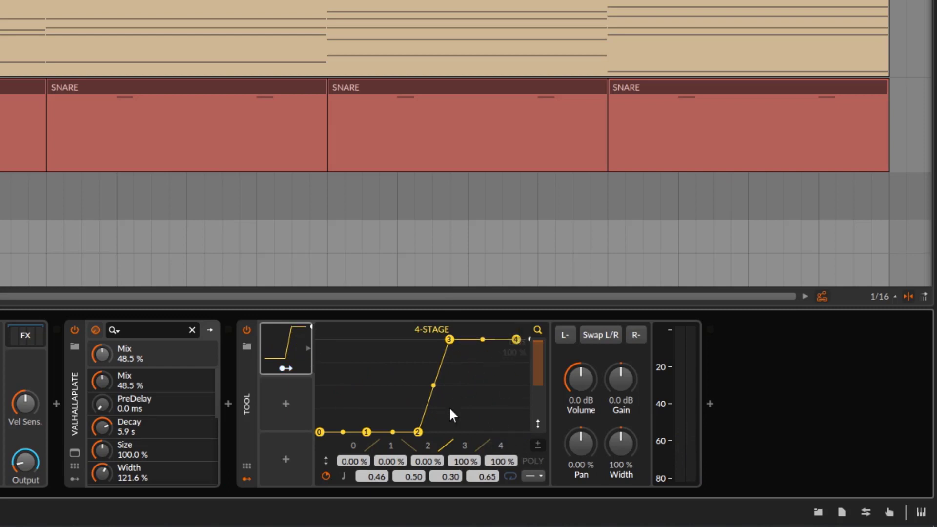
- Shorten the Tool's 4-Stage stage 2 time to 0.23 and assign the modulator to the Tool's Volume with an amount of -1.36
{"action": "left_click_drag", "start_coordinate": [421, 429], "coordinate": [393, 434]}
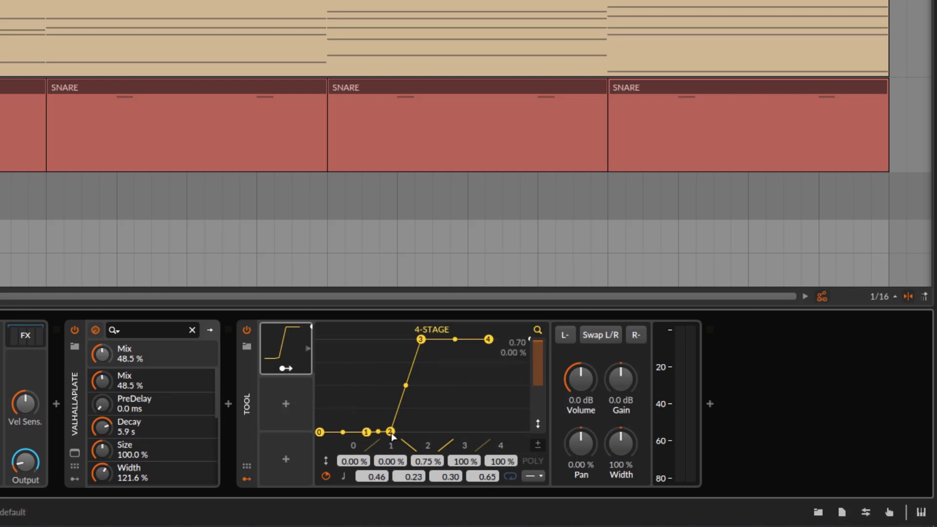
{"action": "left_click", "coordinate": [297, 369]}
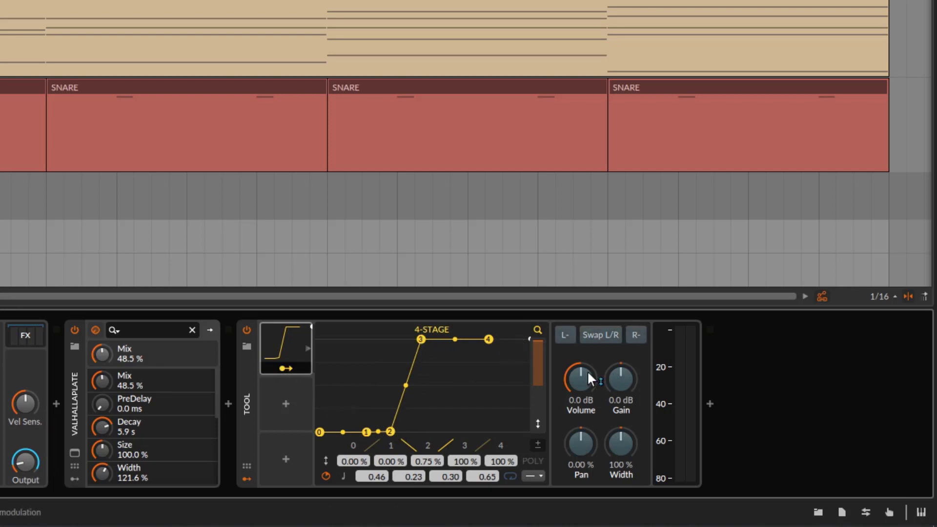
{"action": "left_click_drag", "start_coordinate": [587, 378], "coordinate": [587, 449]}
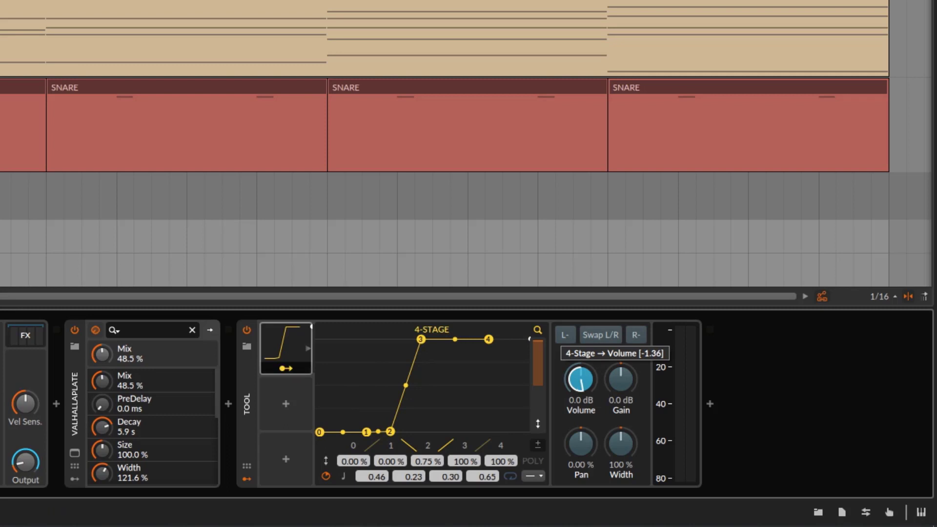
{"action": "left_click", "coordinate": [285, 367]}
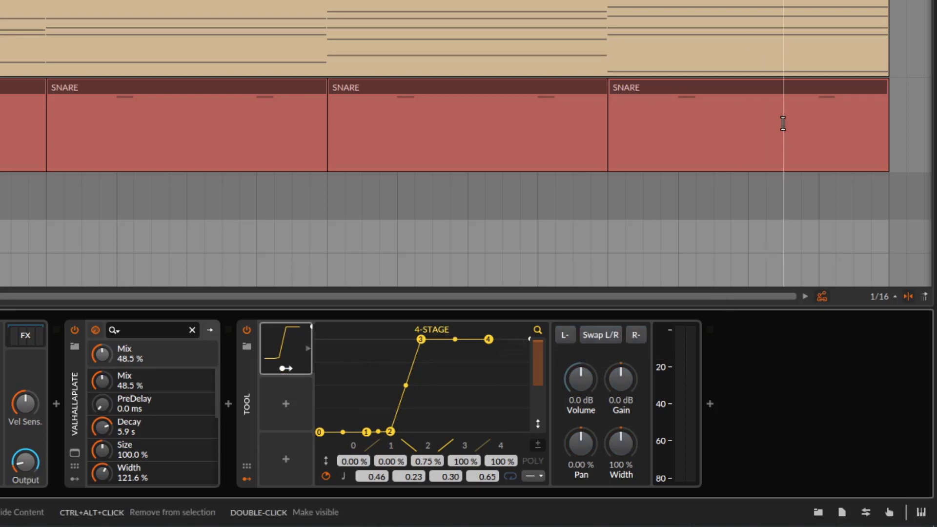
- Play the snare, try different stage 2 times on the 4-Stage, and set stage 2 to 0.00 % with a time of 0.31
{"action": "key", "text": "space"}
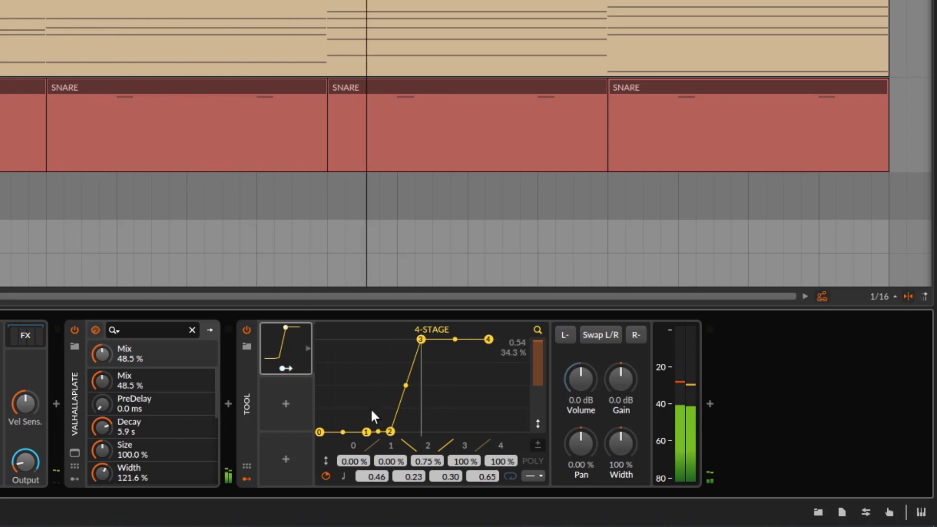
{"action": "left_click_drag", "start_coordinate": [397, 430], "coordinate": [401, 432]}
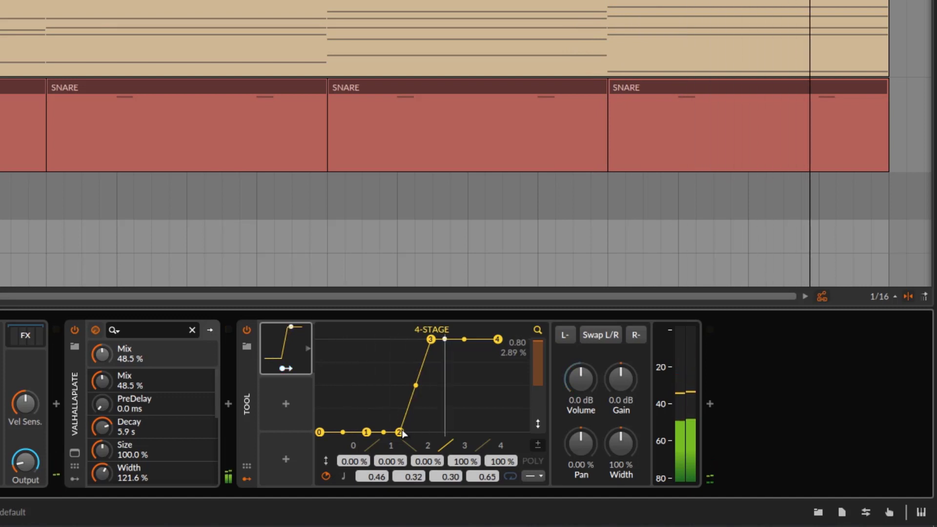
{"action": "left_click_drag", "start_coordinate": [403, 433], "coordinate": [374, 428]}
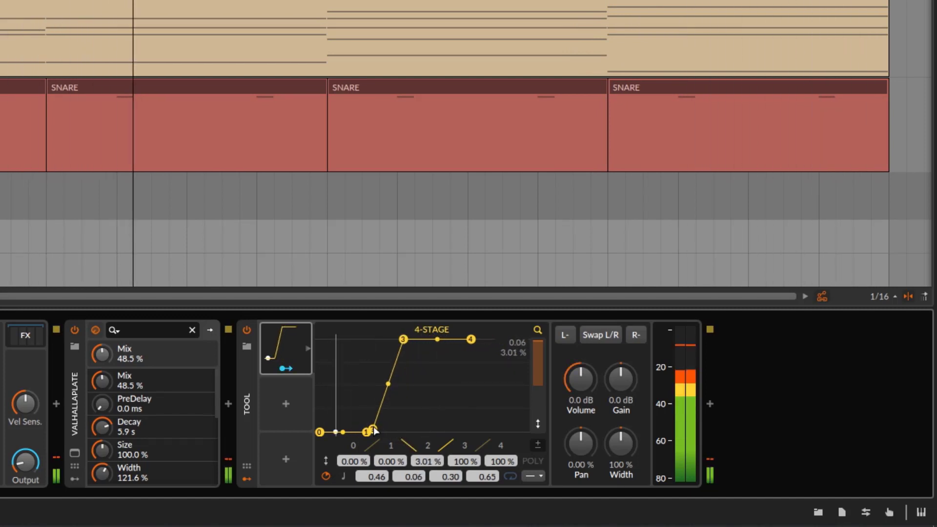
{"action": "left_click_drag", "start_coordinate": [373, 428], "coordinate": [401, 433]}
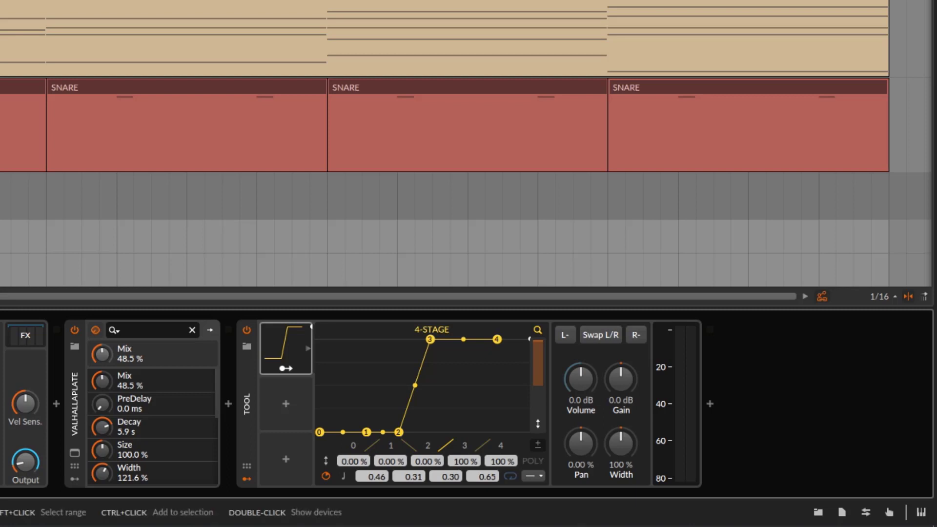
{"action": "left_click", "coordinate": [0, 124]}
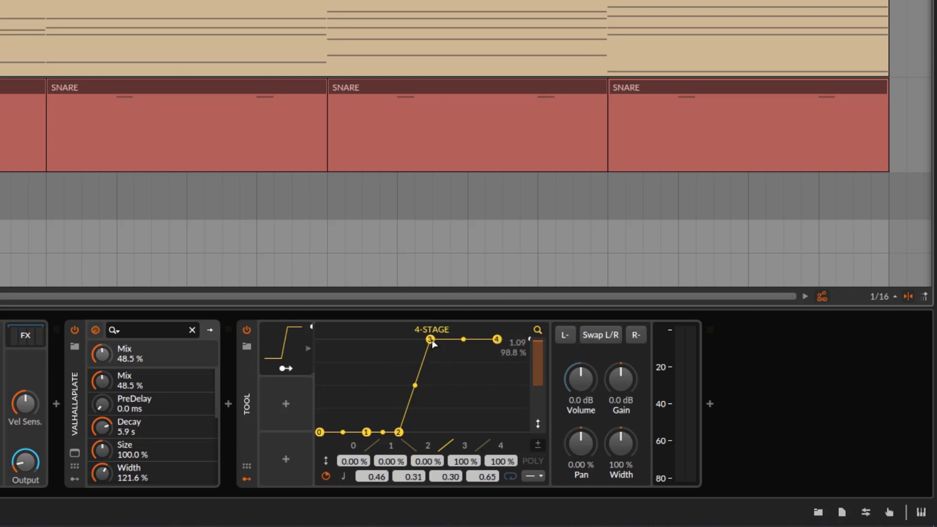
- Set stage 3's time to 0.34 and stage 2's to 0.37, and raise stage 1 to 28.6 % with time 0.23 while playing the snare
{"action": "left_click_drag", "start_coordinate": [433, 344], "coordinate": [434, 343]}
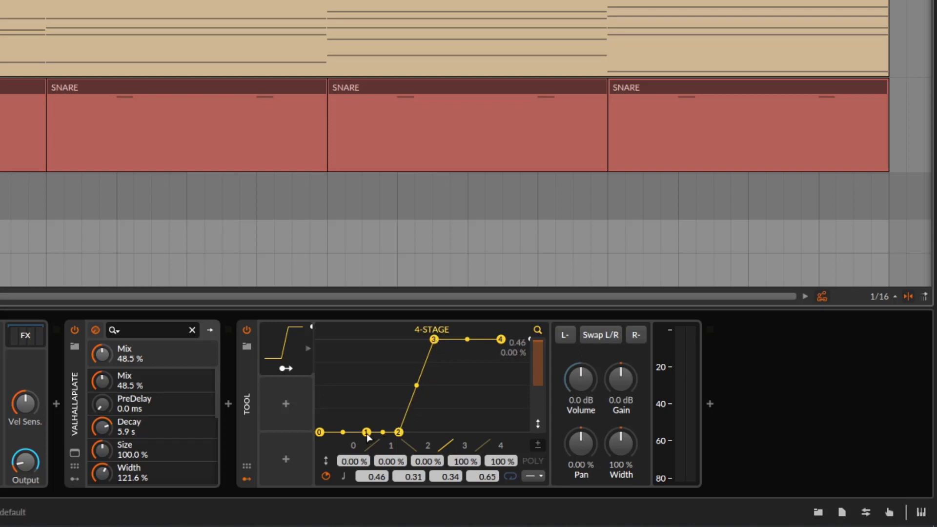
{"action": "left_click_drag", "start_coordinate": [366, 433], "coordinate": [398, 433]}
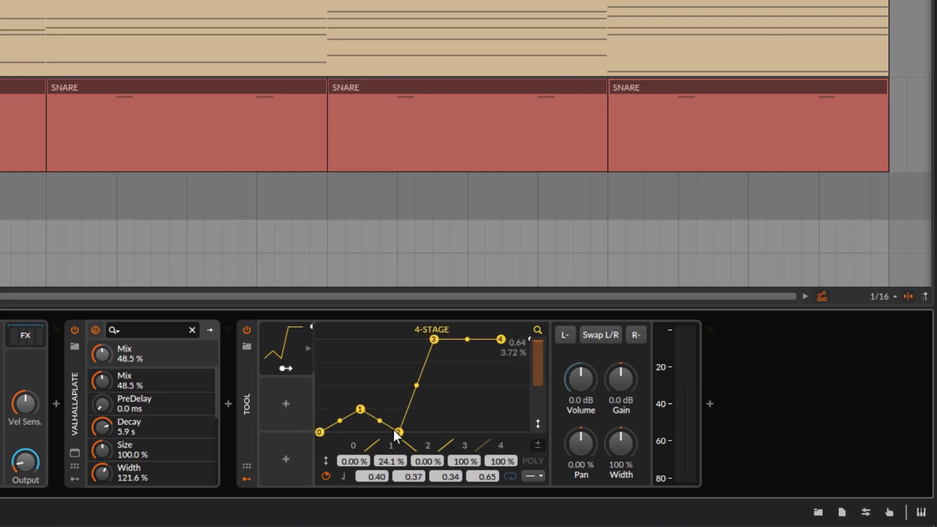
{"action": "key", "text": "space"}
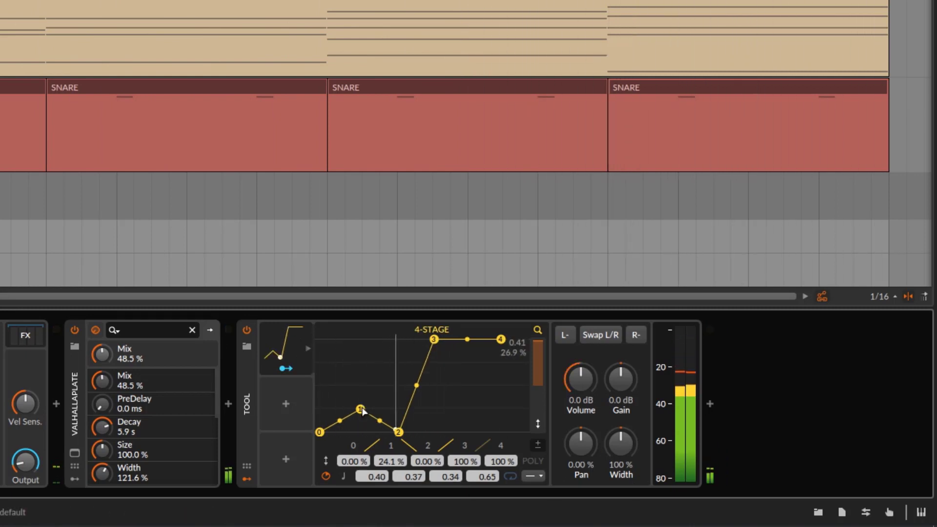
{"action": "left_click_drag", "start_coordinate": [361, 407], "coordinate": [362, 476]}
{"action": "left_click_drag", "start_coordinate": [360, 431], "coordinate": [343, 407]}
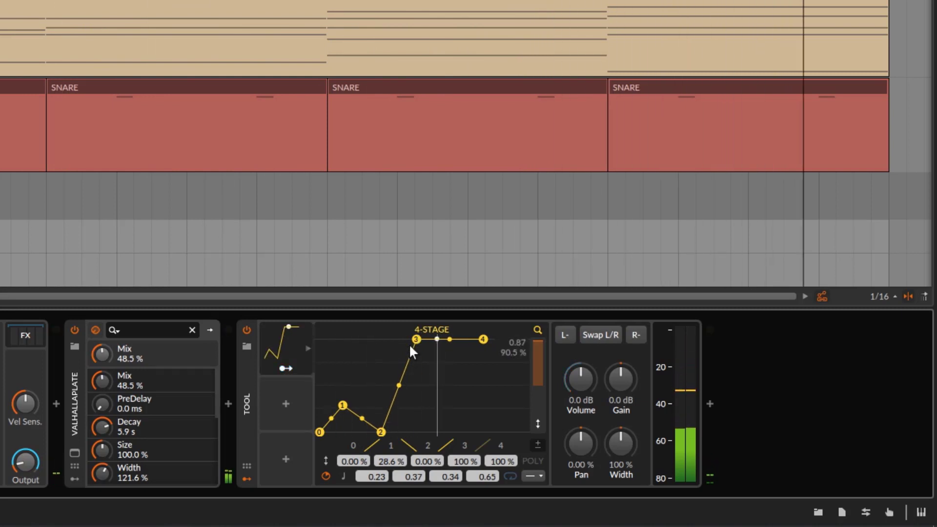
- Set stage 1 to 18.0 % and stage 3 to 1.50 %, with times 0.31, 0.37, 0.23 and 0.25, and curve the segments into stages 1, 2 and 4
{"action": "left_click_drag", "start_coordinate": [416, 340], "coordinate": [415, 432]}
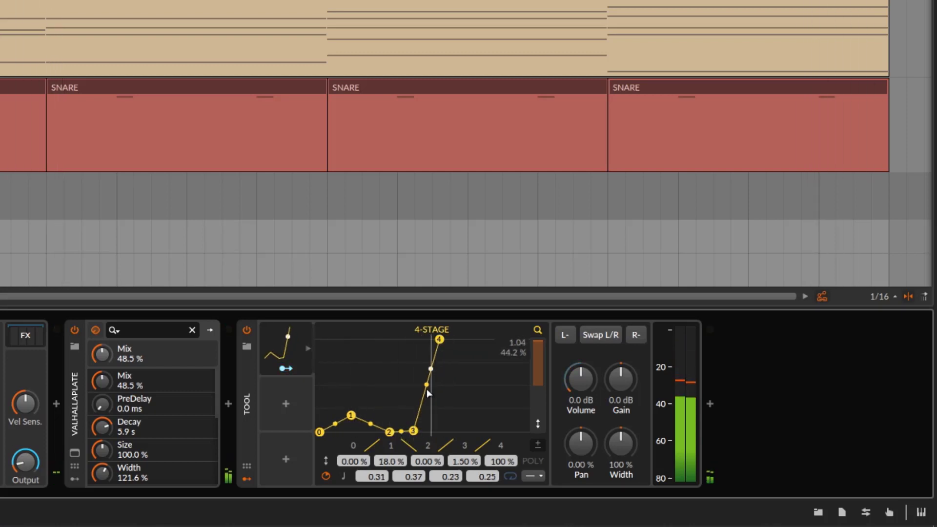
{"action": "left_click_drag", "start_coordinate": [426, 384], "coordinate": [441, 403]}
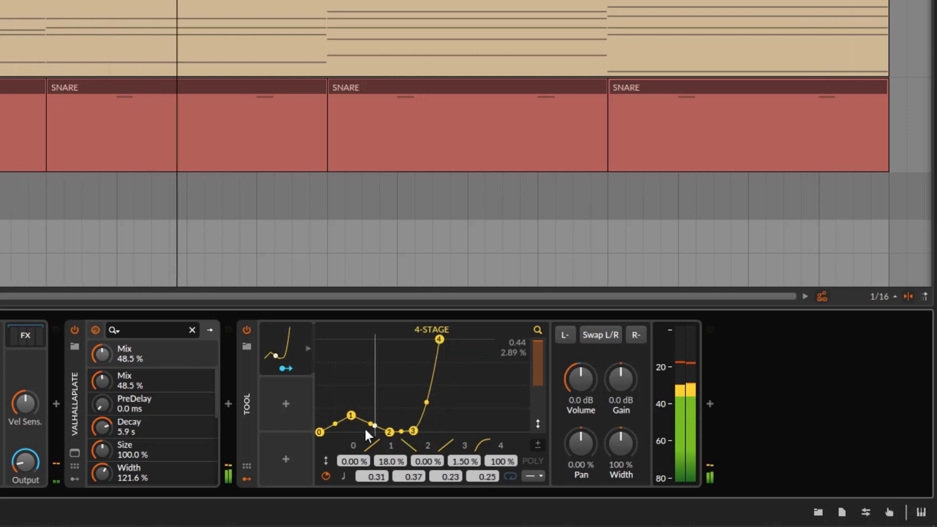
{"action": "left_click_drag", "start_coordinate": [370, 428], "coordinate": [343, 433]}
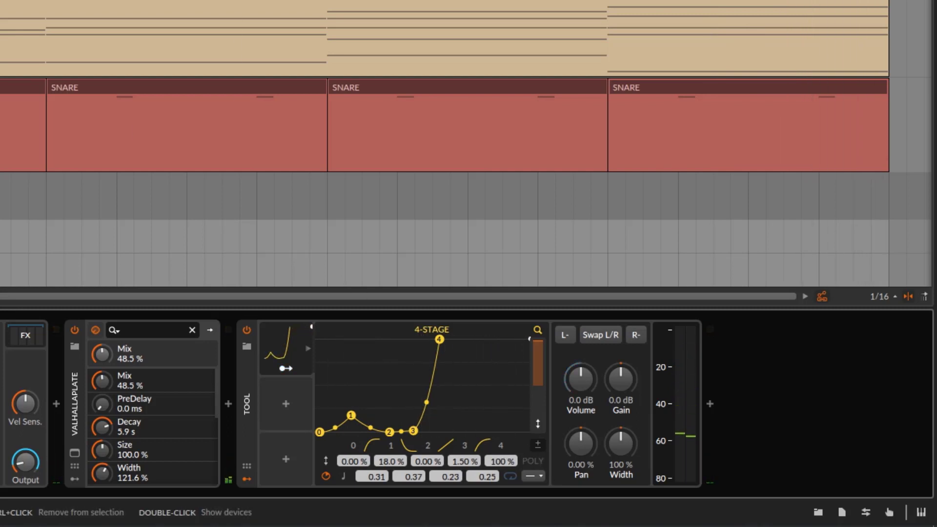
{"action": "left_click", "coordinate": [1, 39]}
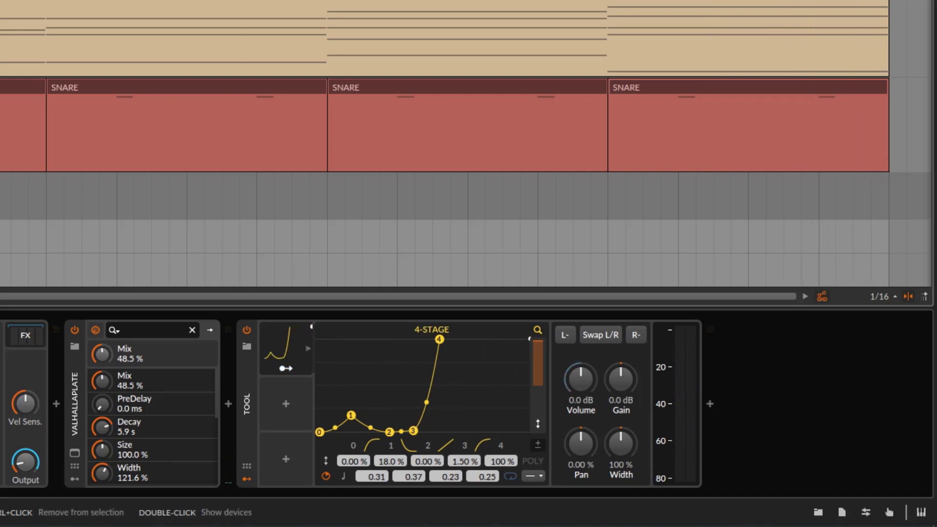